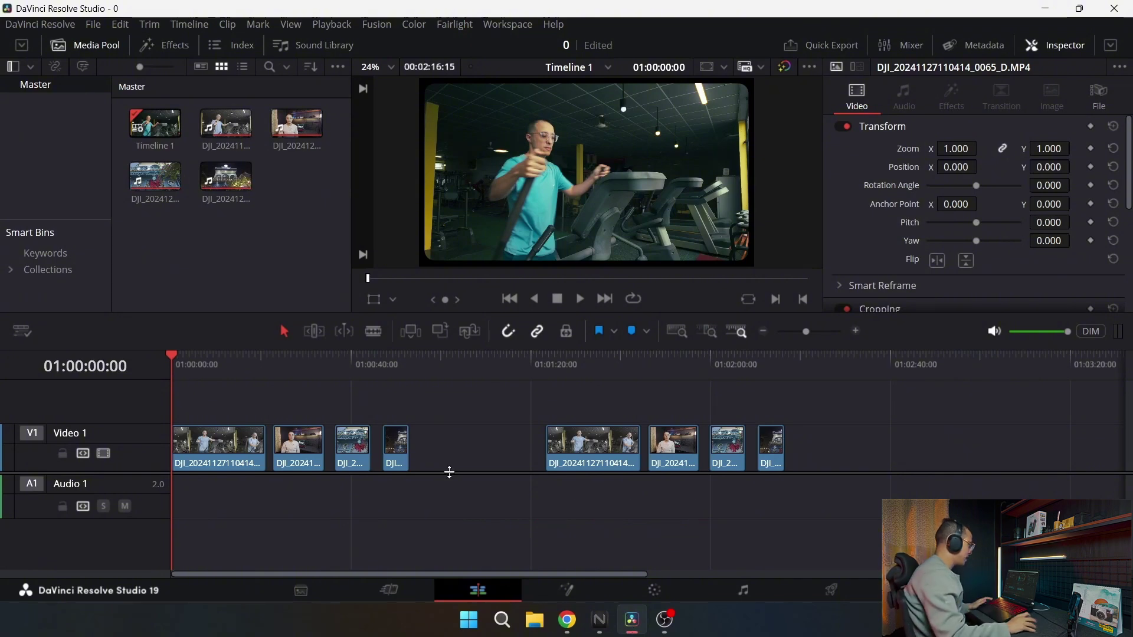
- Scrub the timeline ruler and select the gym clip at the start of V1
{"action": "mouse_move", "coordinate": [192, 354]}
{"action": "left_mouse_down"}
{"action": "mouse_move", "coordinate": [361, 358]}
{"action": "mouse_move", "coordinate": [342, 367]}
{"action": "mouse_move", "coordinate": [697, 356]}
{"action": "mouse_move", "coordinate": [579, 348]}
{"action": "mouse_move", "coordinate": [757, 354]}
{"action": "mouse_move", "coordinate": [584, 352]}
{"action": "mouse_move", "coordinate": [673, 345]}
{"action": "mouse_move", "coordinate": [746, 362]}
{"action": "mouse_move", "coordinate": [178, 381]}
{"action": "mouse_move", "coordinate": [200, 379]}
{"action": "mouse_move", "coordinate": [201, 356]}
{"action": "mouse_move", "coordinate": [210, 357]}
{"action": "left_mouse_up"}
{"action": "left_click", "coordinate": [195, 449]}
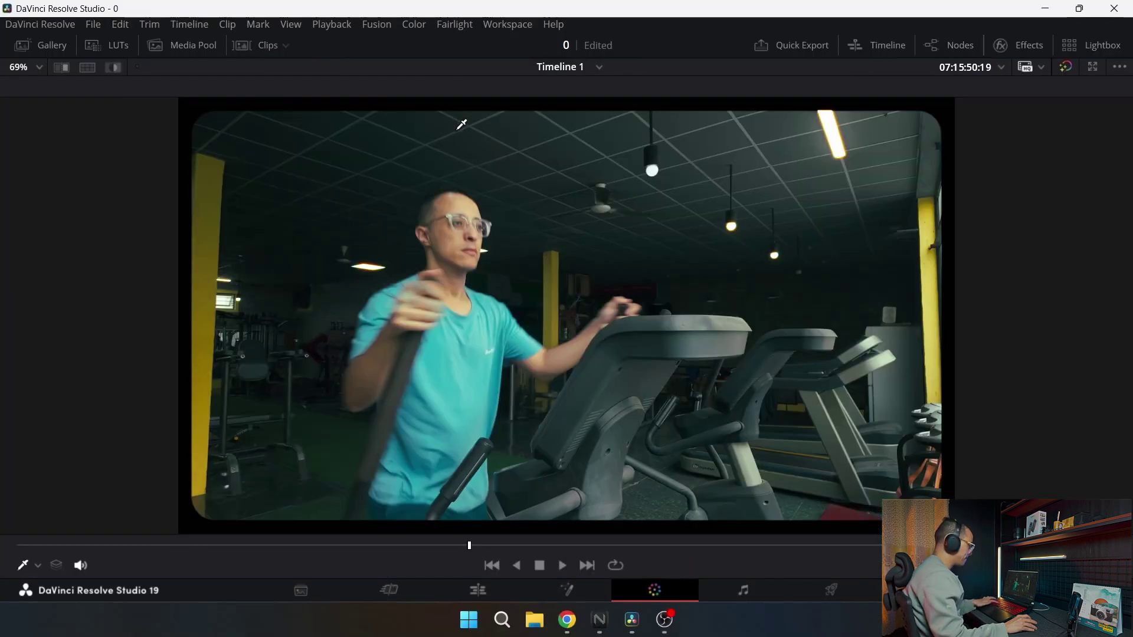
- Toggle grade bypass on the gym clip to compare before and after
{"action": "key", "text": "shift+d"}
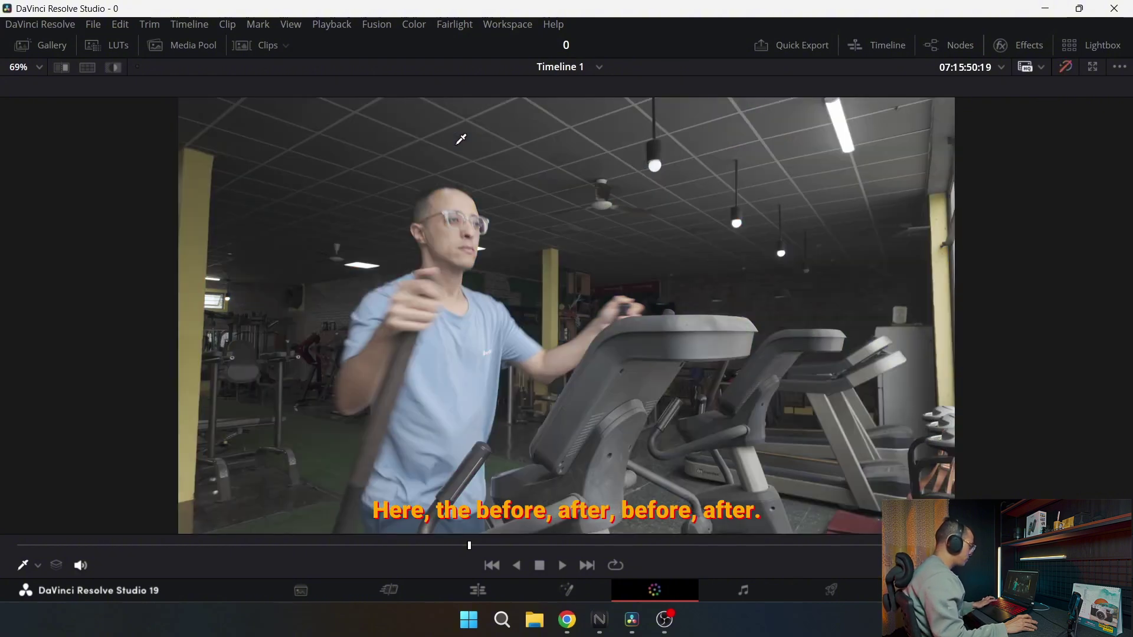
{"action": "key", "text": "shift+d"}
{"action": "key", "text": "shift+d"}
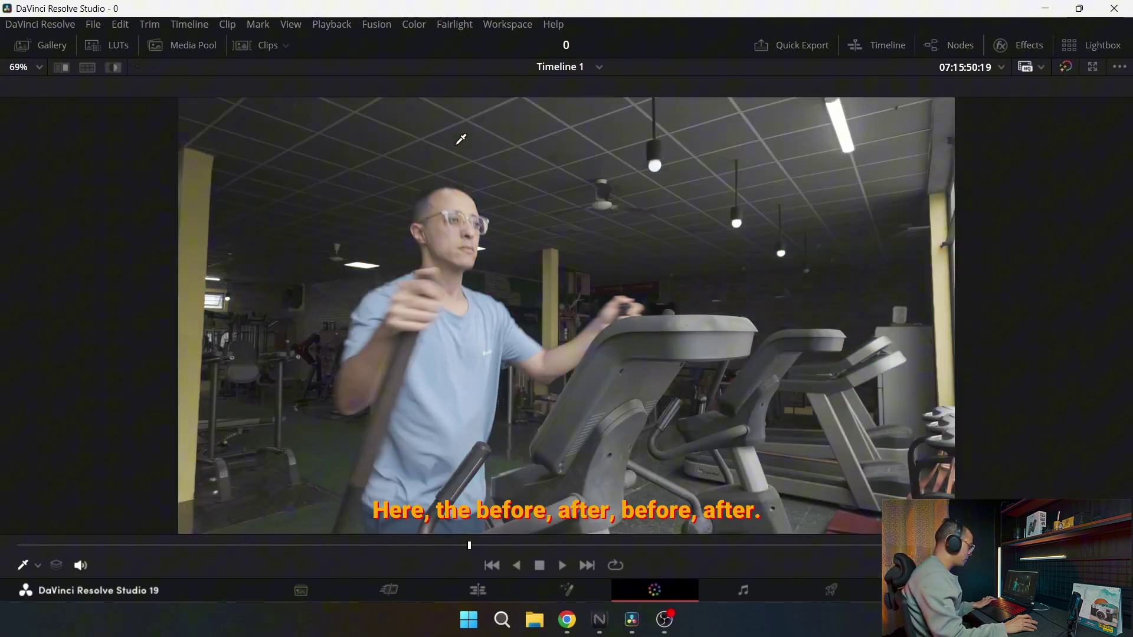
{"action": "key", "text": "shift+d"}
{"action": "key", "text": "alt+f"}
- Compare talking-head clip 02 with grade off and on, then view café clip 03 full-size
{"action": "left_click", "coordinate": [260, 45]}
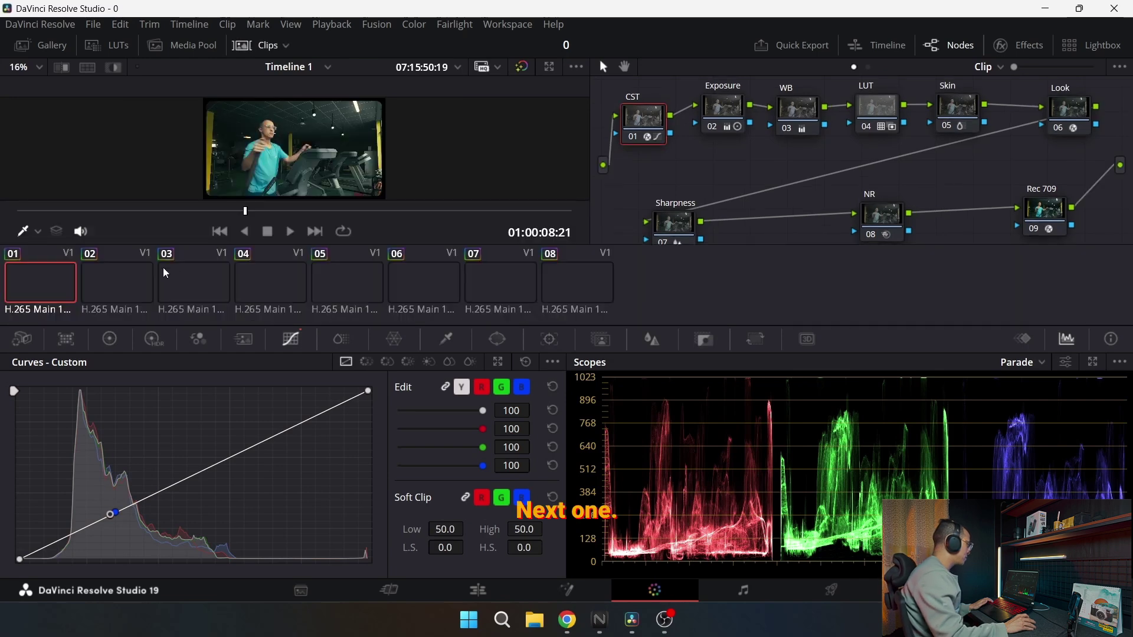
{"action": "left_click", "coordinate": [136, 283]}
{"action": "key", "text": "alt+f"}
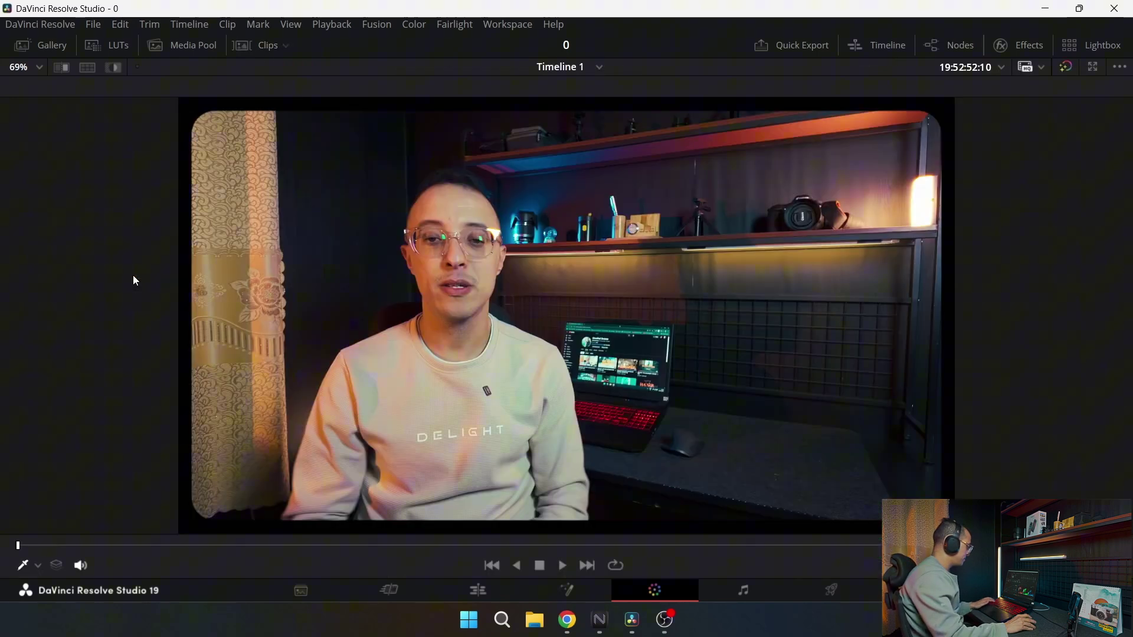
{"action": "key", "text": "shift+d"}
{"action": "key", "text": "shift+d"}
{"action": "key", "text": "shift+d"}
{"action": "key", "text": "shift+d"}
{"action": "key", "text": "shift+d"}
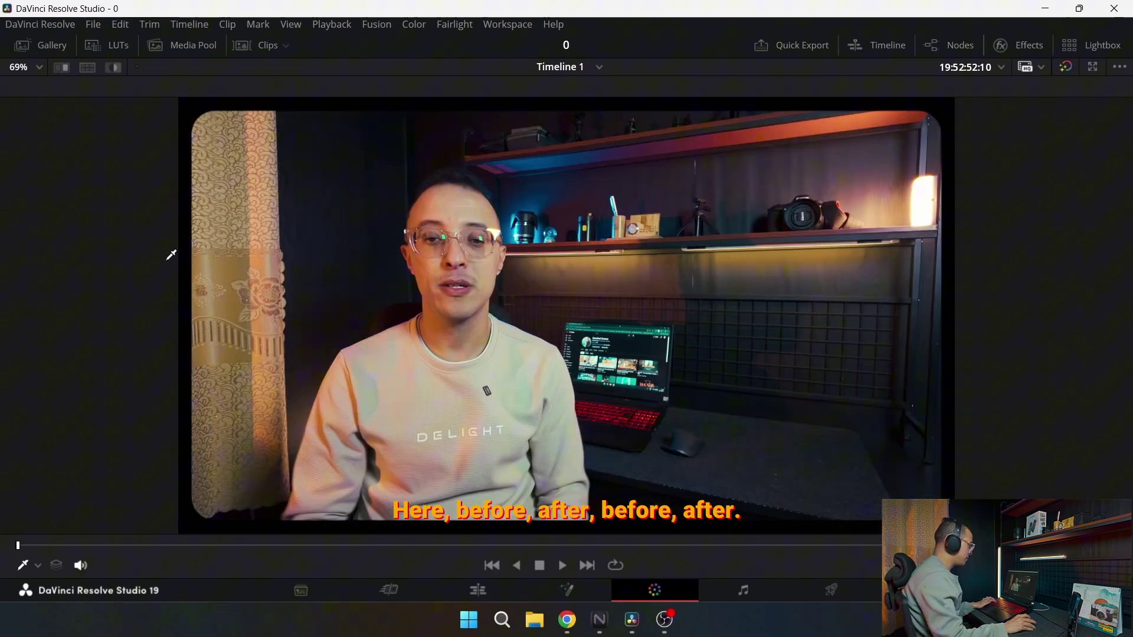
{"action": "key", "text": "alt+f"}
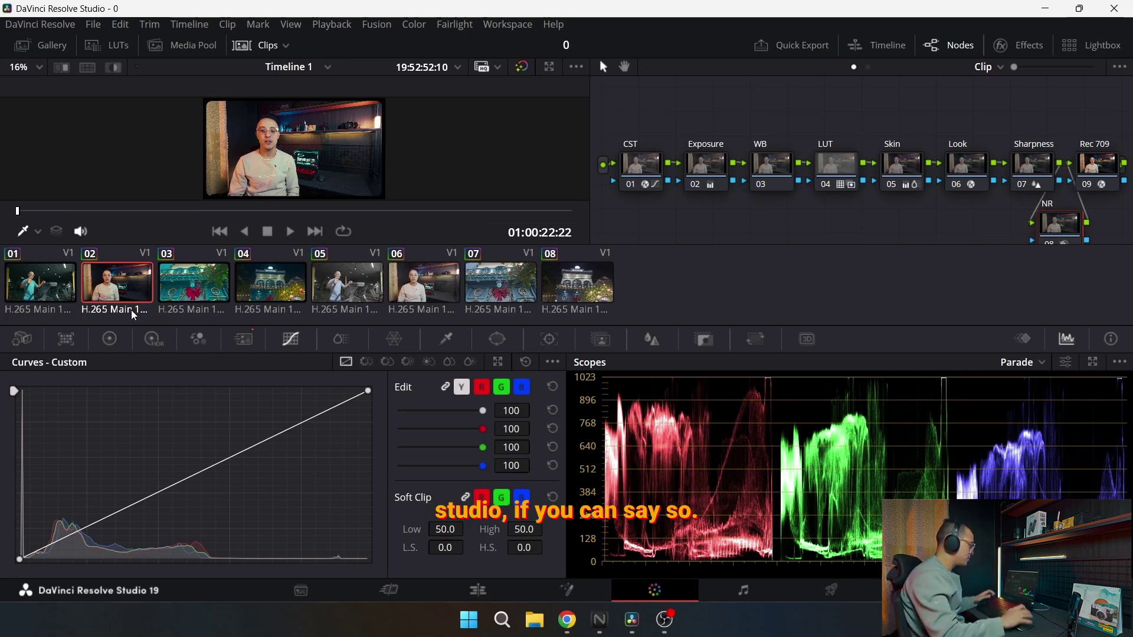
{"action": "left_click", "coordinate": [191, 289]}
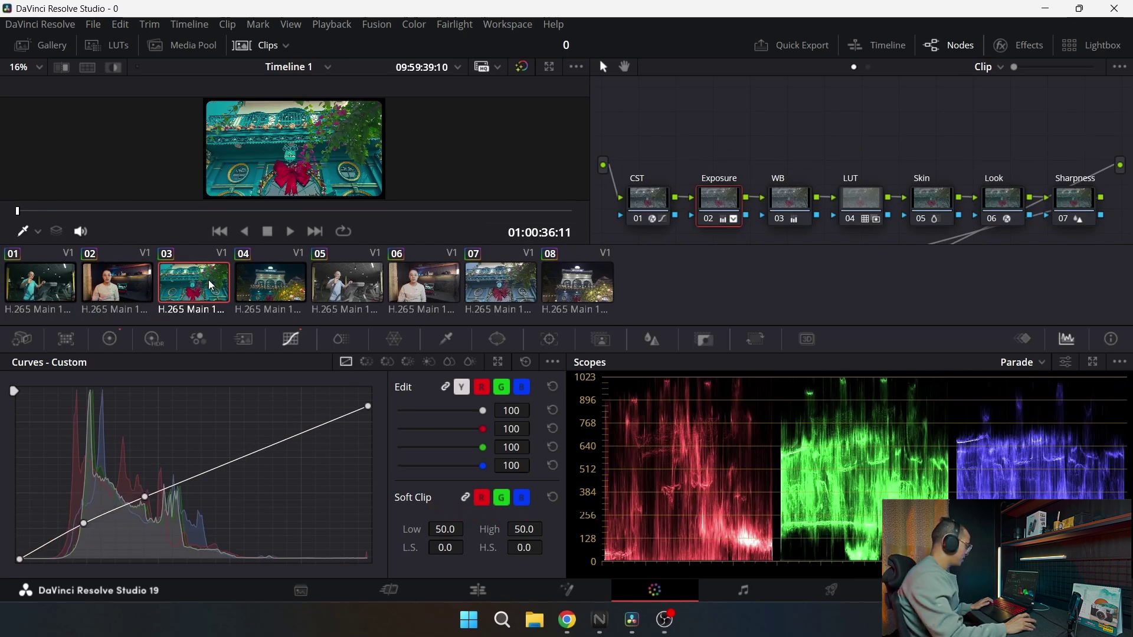
{"action": "key", "text": "alt+f"}
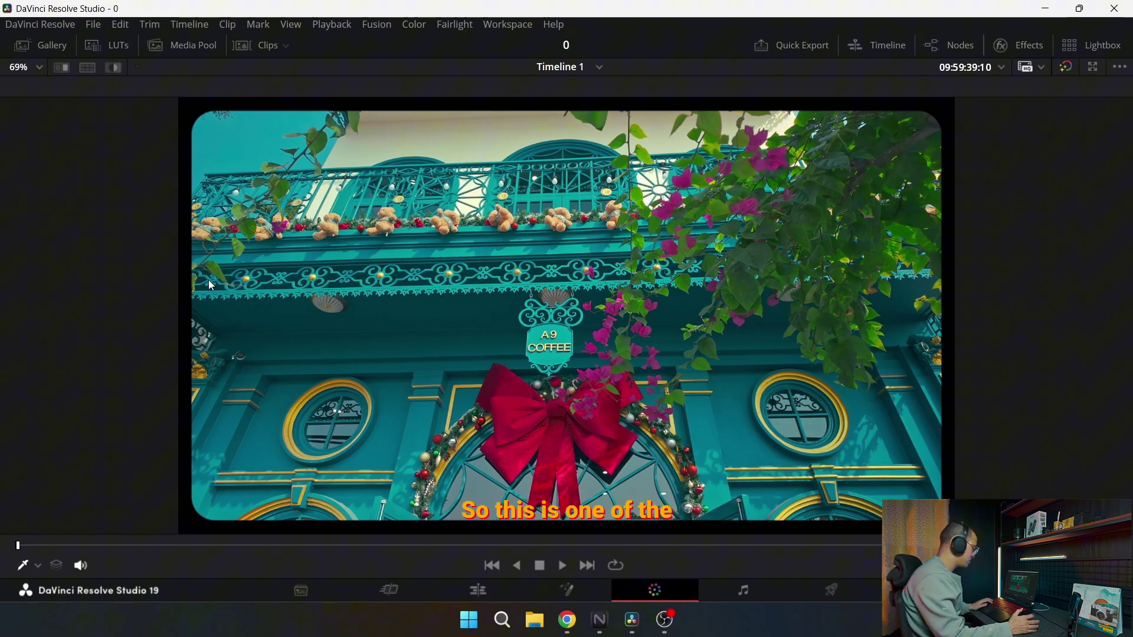
- Compare café clip 03 with its grade on in the enlarged viewer and scrub through it
{"action": "key", "text": "alt+f"}
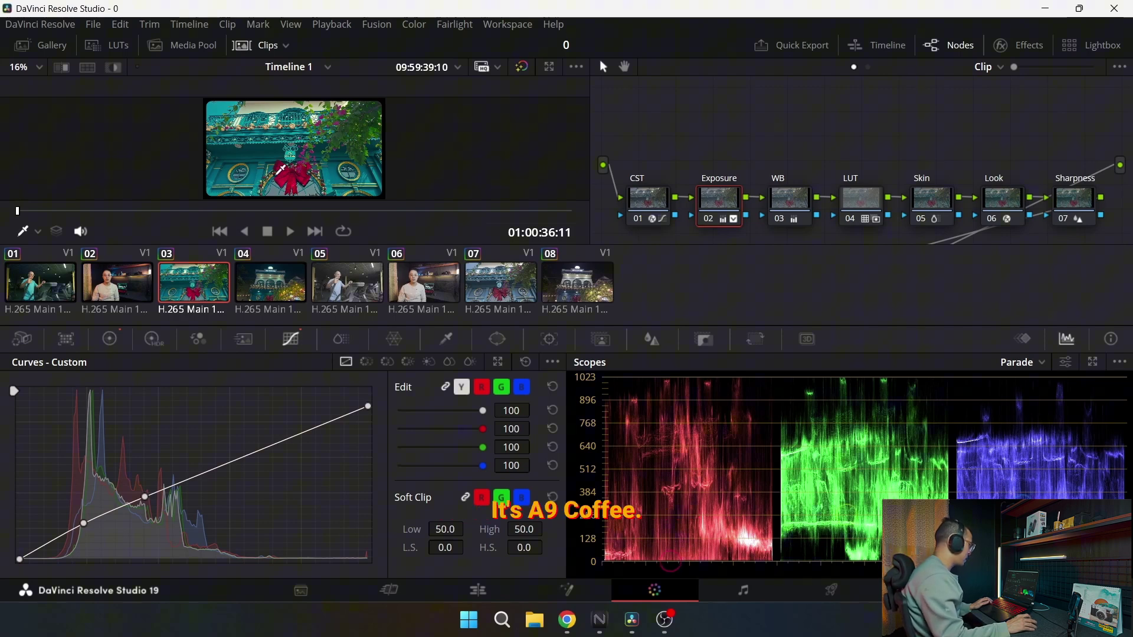
{"action": "key", "text": "alt+f"}
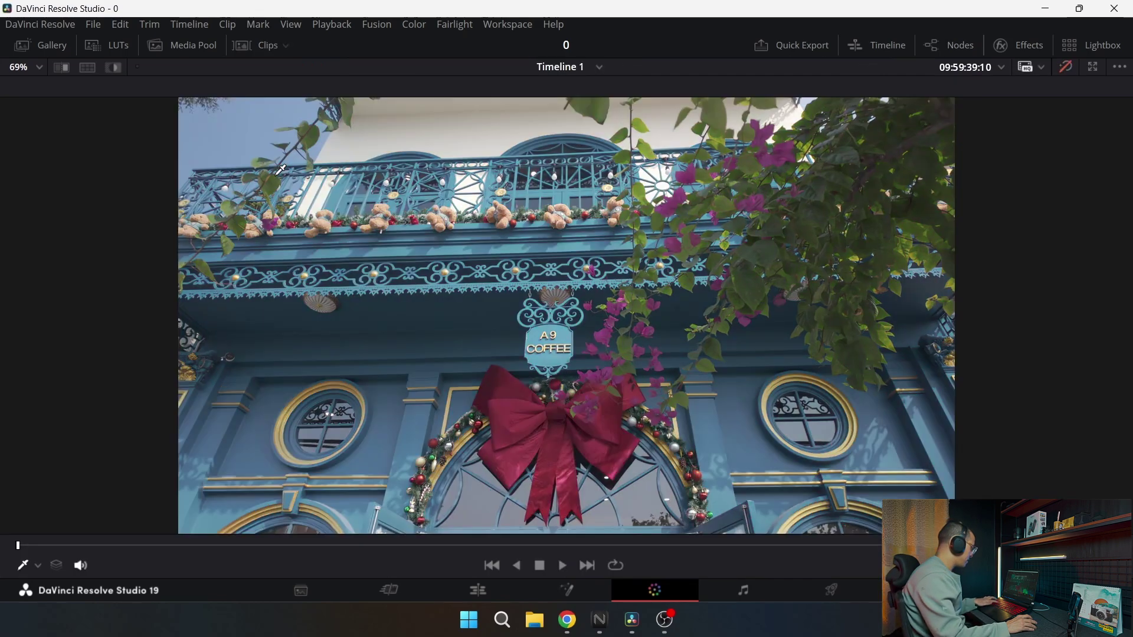
{"action": "key", "text": "shift+d"}
{"action": "key", "text": "shift+d"}
{"action": "key", "text": "shift+d"}
{"action": "key", "text": "shift+d"}
{"action": "key", "text": "shift+d"}
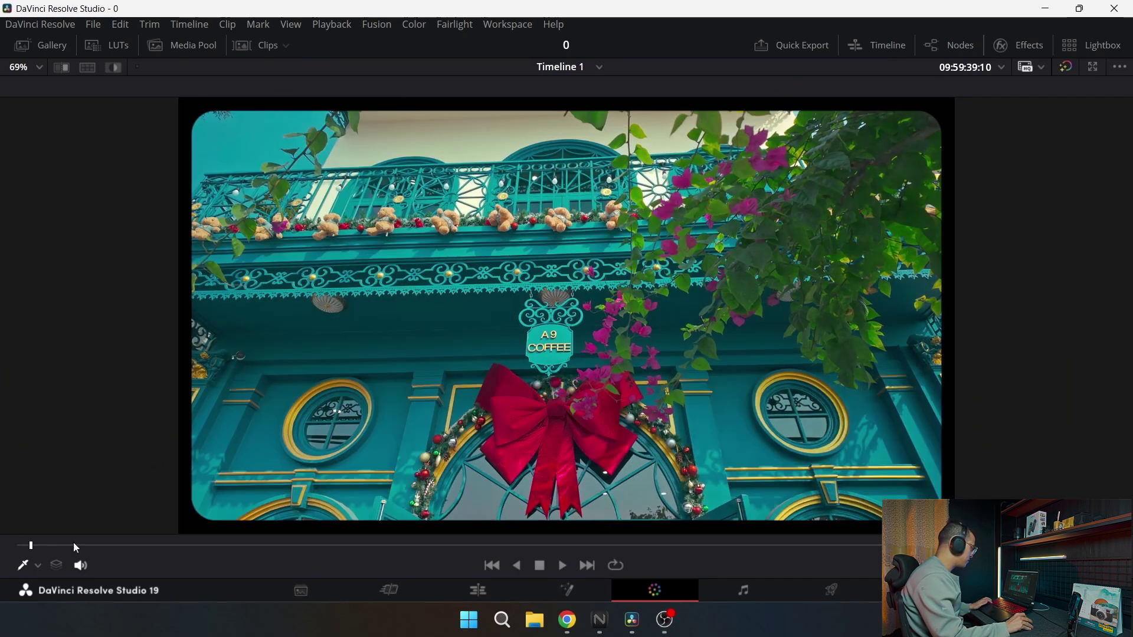
{"action": "left_click_drag", "start_coordinate": [152, 546], "coordinate": [740, 546]}
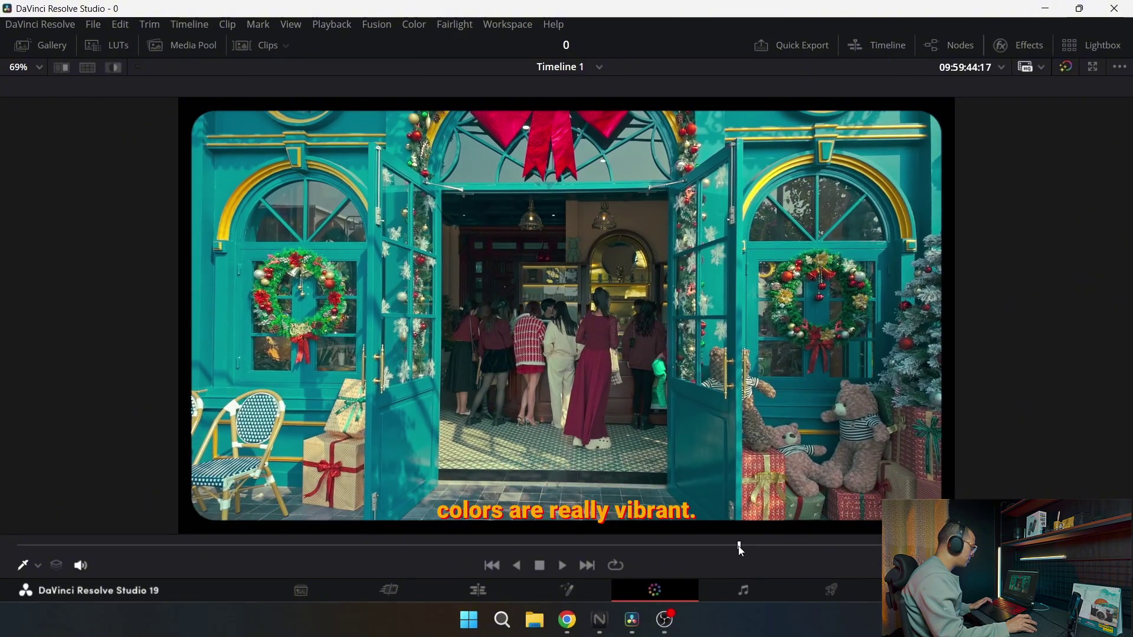
- Show night café clip 04 full-size and compare its grade bypassed and restored
{"action": "key", "text": "alt+f"}
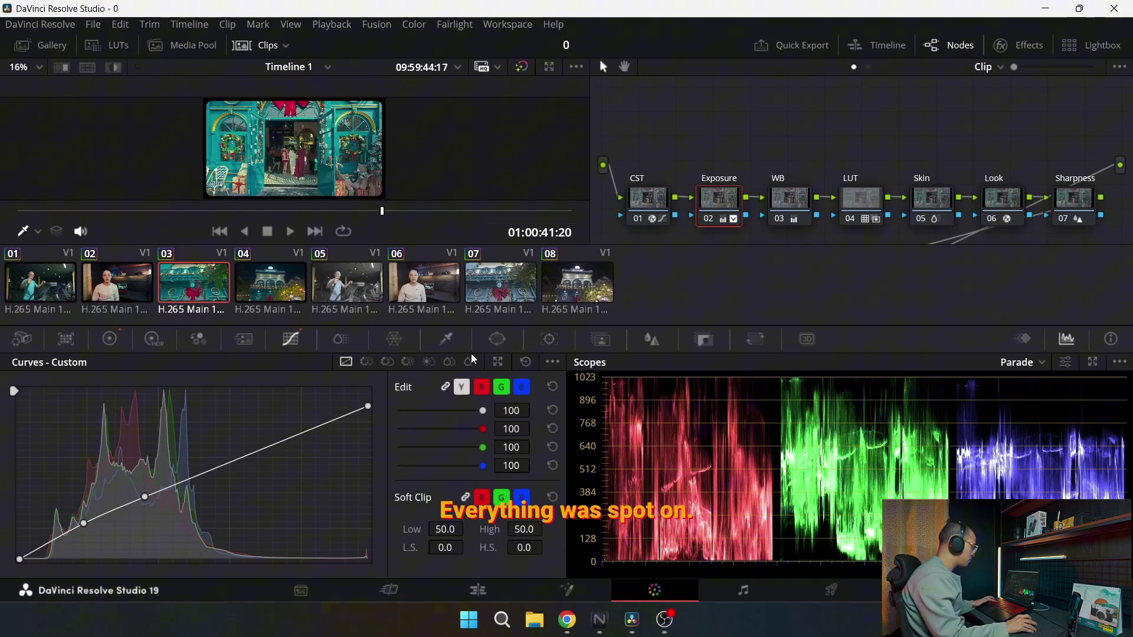
{"action": "left_click", "coordinate": [277, 274]}
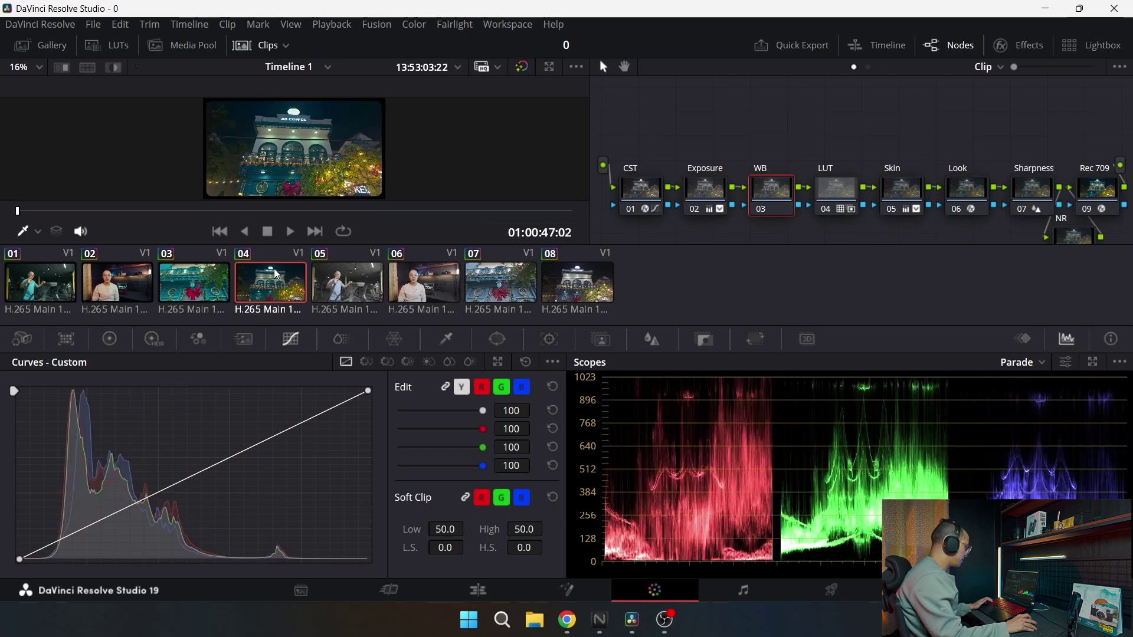
{"action": "key", "text": "alt+f"}
{"action": "key", "text": "shift+d"}
{"action": "key", "text": "shift+d"}
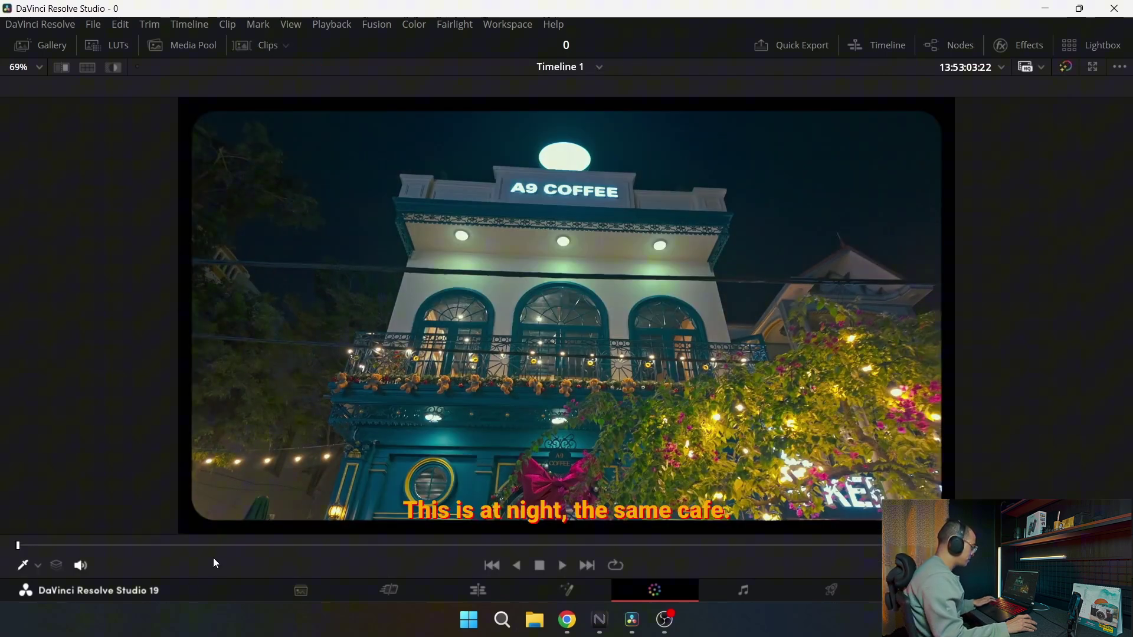
{"action": "left_click_drag", "start_coordinate": [636, 546], "coordinate": [702, 546]}
{"action": "key", "text": "shift+d"}
{"action": "key", "text": "shift+d"}
{"action": "key", "text": "shift+d"}
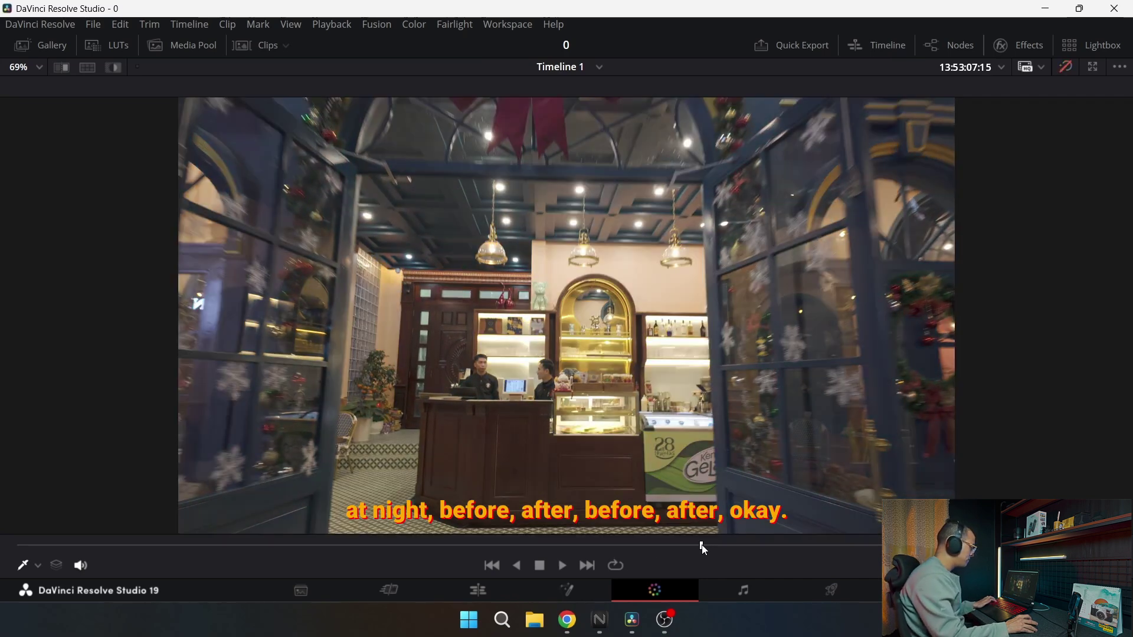
{"action": "key", "text": "shift+d"}
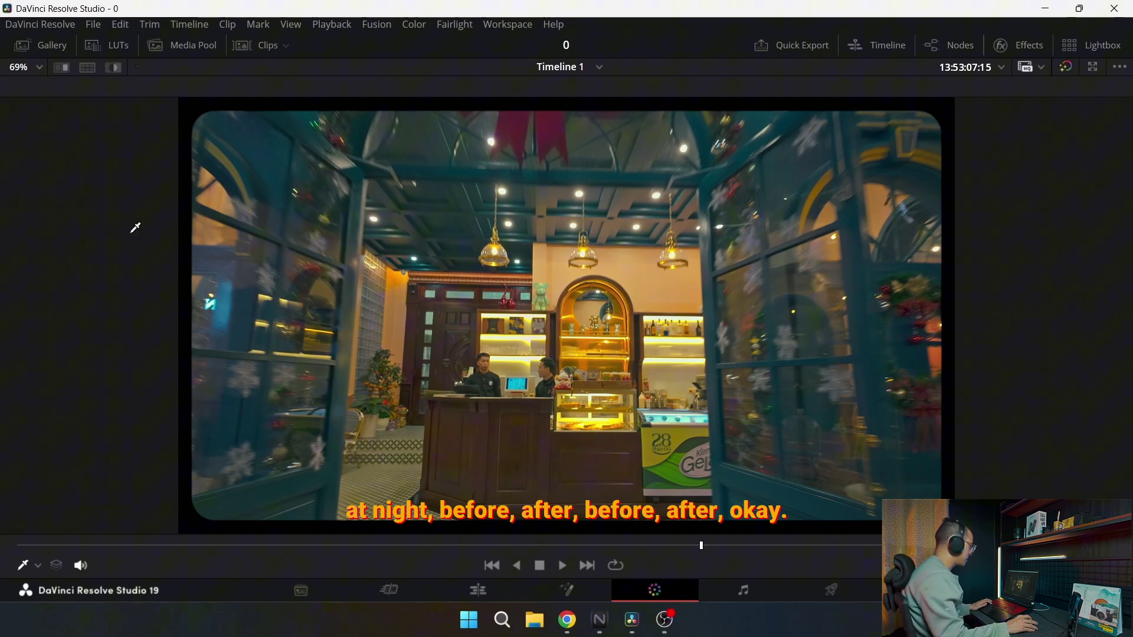
- Put the playhead in the first gym clip and return to the Color page with the clip strip hidden
{"action": "left_click", "coordinate": [472, 599]}
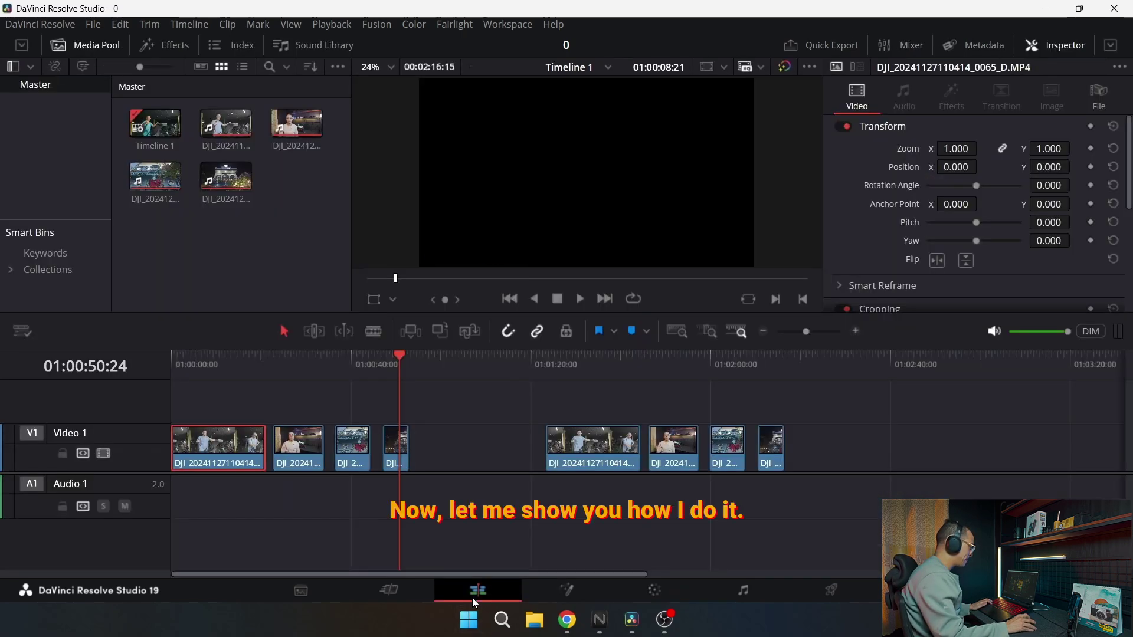
{"action": "left_click", "coordinate": [450, 361]}
{"action": "left_click", "coordinate": [236, 361]}
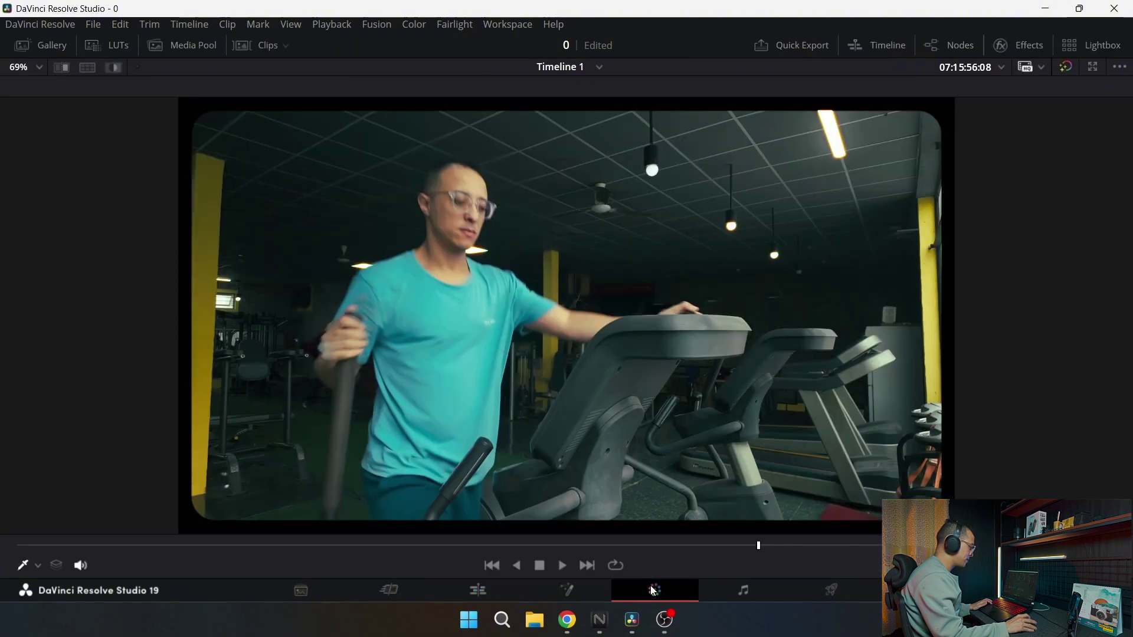
{"action": "key", "text": "alt+f"}
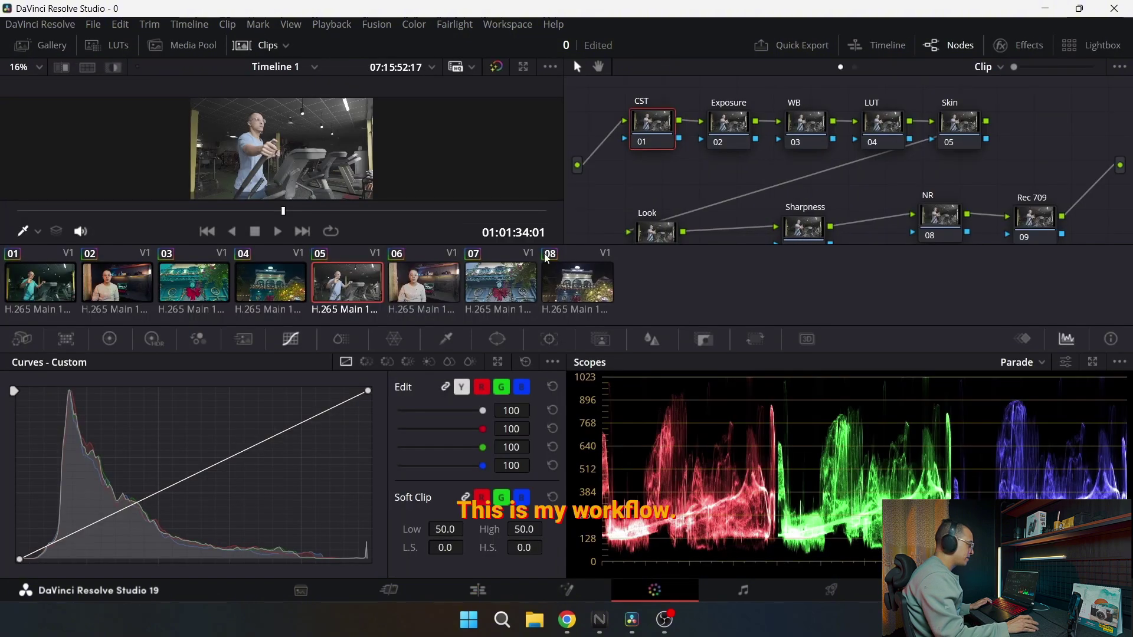
{"action": "left_click", "coordinate": [260, 45]}
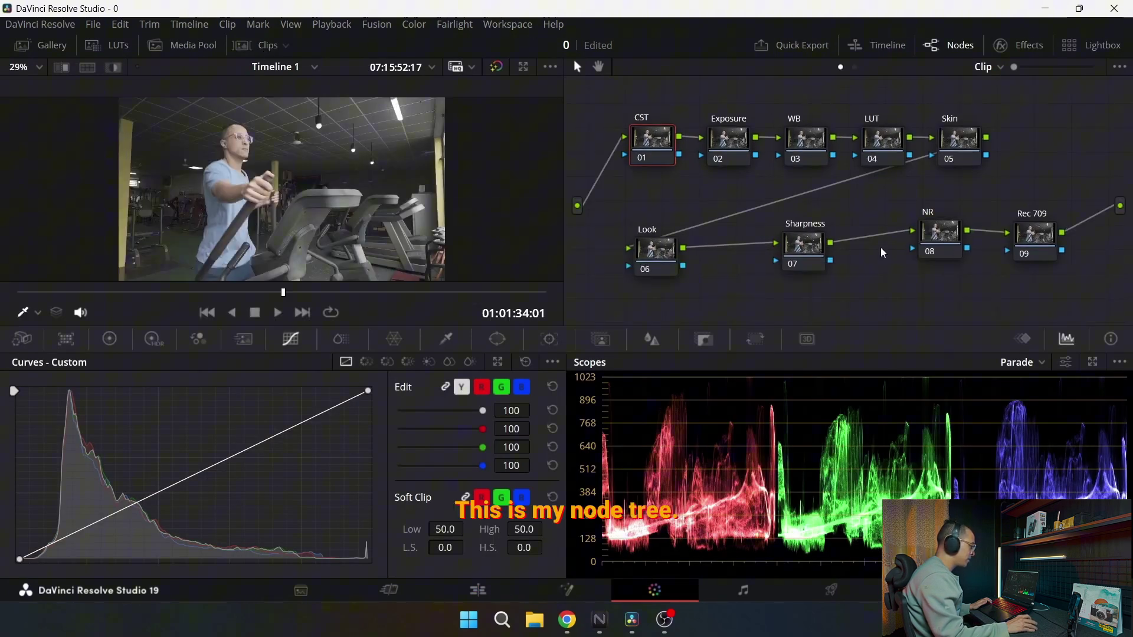
- Align the Look, Sharpness, NR and Rec 709 nodes along the lower row
{"action": "left_click", "coordinate": [813, 254]}
{"action": "left_click_drag", "start_coordinate": [813, 253], "coordinate": [810, 250]}
{"action": "left_click_drag", "start_coordinate": [945, 241], "coordinate": [944, 244]}
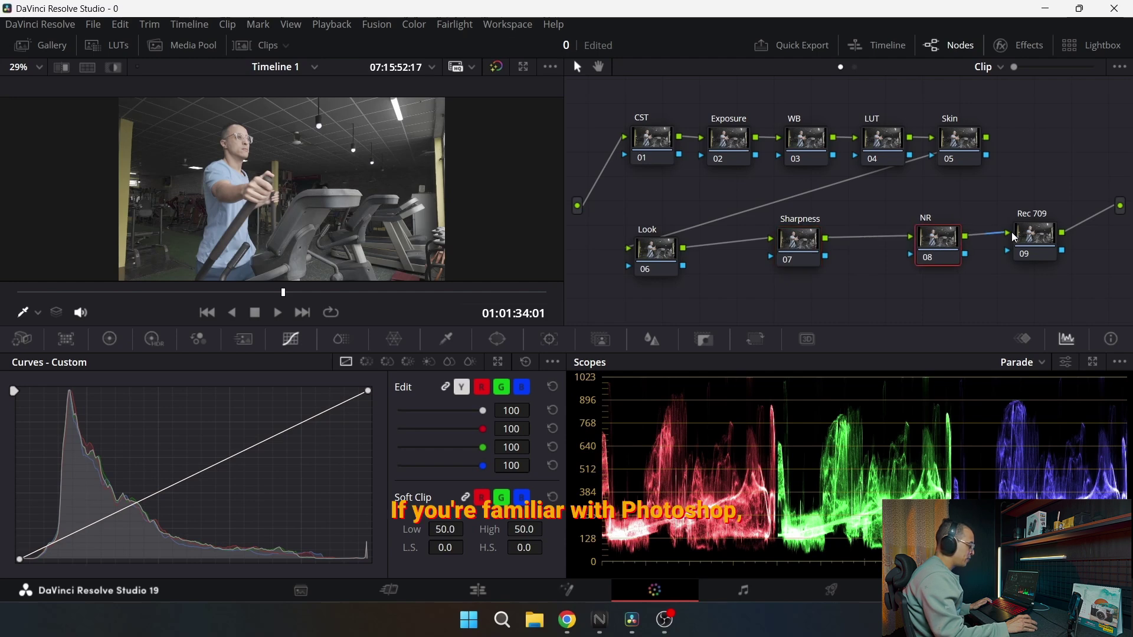
{"action": "left_click_drag", "start_coordinate": [1032, 236], "coordinate": [1036, 246]}
{"action": "left_click_drag", "start_coordinate": [938, 239], "coordinate": [931, 244]}
{"action": "left_click_drag", "start_coordinate": [802, 242], "coordinate": [796, 254]}
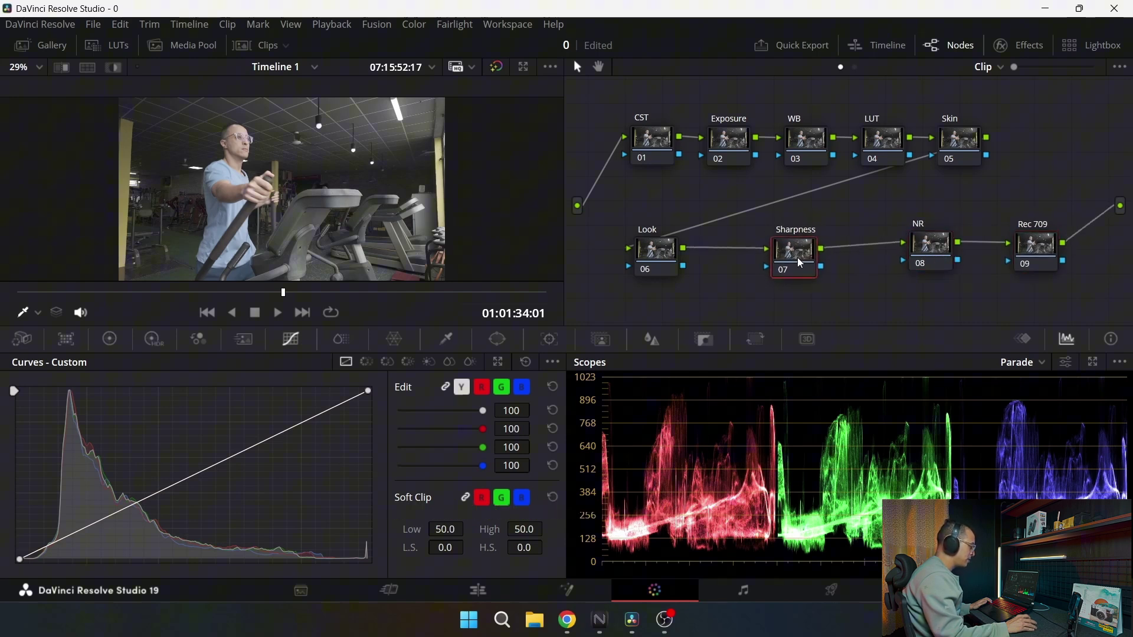
{"action": "left_click_drag", "start_coordinate": [672, 261], "coordinate": [660, 258]}
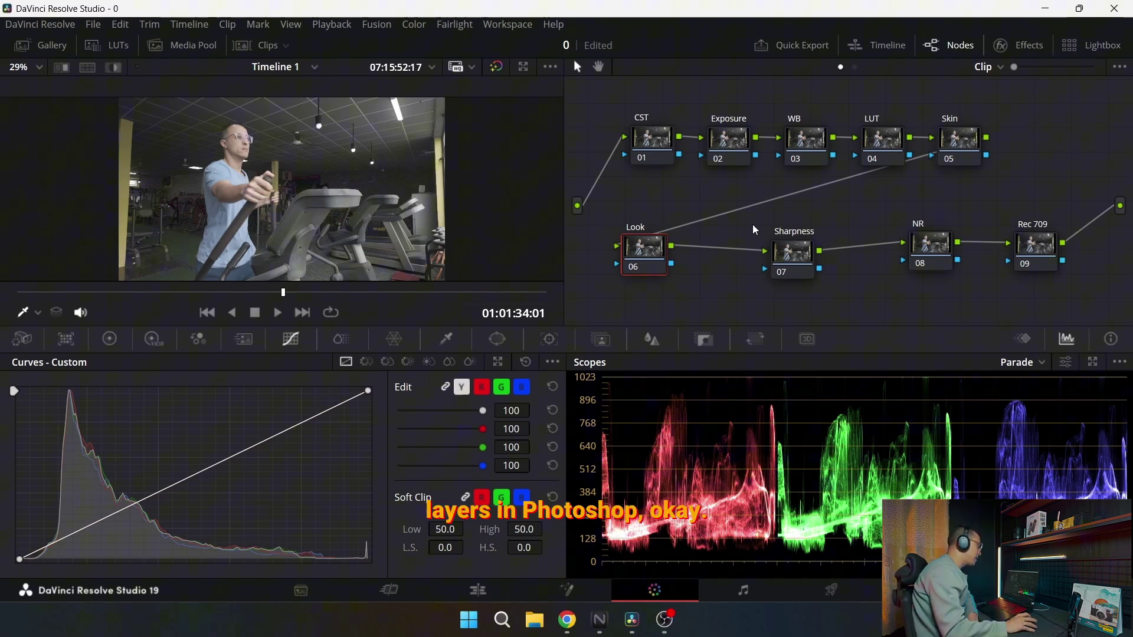
- Step through each node: CST, Exposure, WB, LUT, Skin, Look, Sharpness, NR, Rec 709
{"action": "left_click", "coordinate": [655, 141]}
{"action": "left_click", "coordinate": [732, 141]}
{"action": "left_click", "coordinate": [824, 149]}
{"action": "left_click", "coordinate": [896, 151]}
{"action": "left_click", "coordinate": [941, 149]}
{"action": "left_click", "coordinate": [643, 245]}
{"action": "left_click", "coordinate": [811, 252]}
{"action": "left_click", "coordinate": [935, 251]}
{"action": "left_click", "coordinate": [1033, 251]}
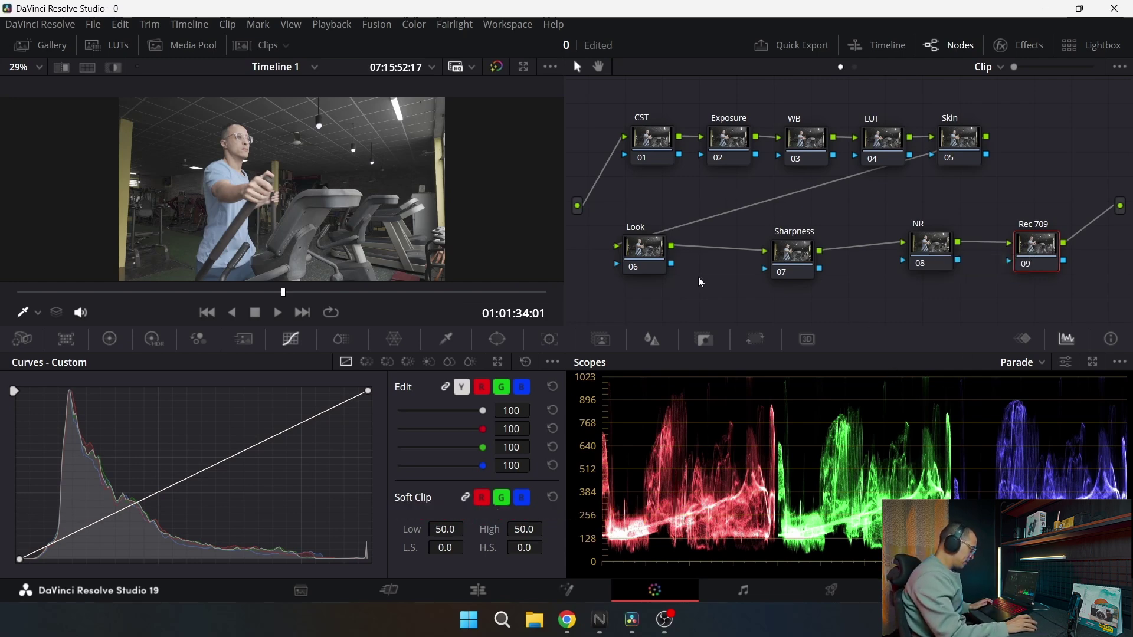
- Nudge the Sharpness and Look nodes, then select the CST node
{"action": "left_click_drag", "start_coordinate": [793, 254], "coordinate": [791, 247]}
{"action": "left_click_drag", "start_coordinate": [660, 259], "coordinate": [672, 260]}
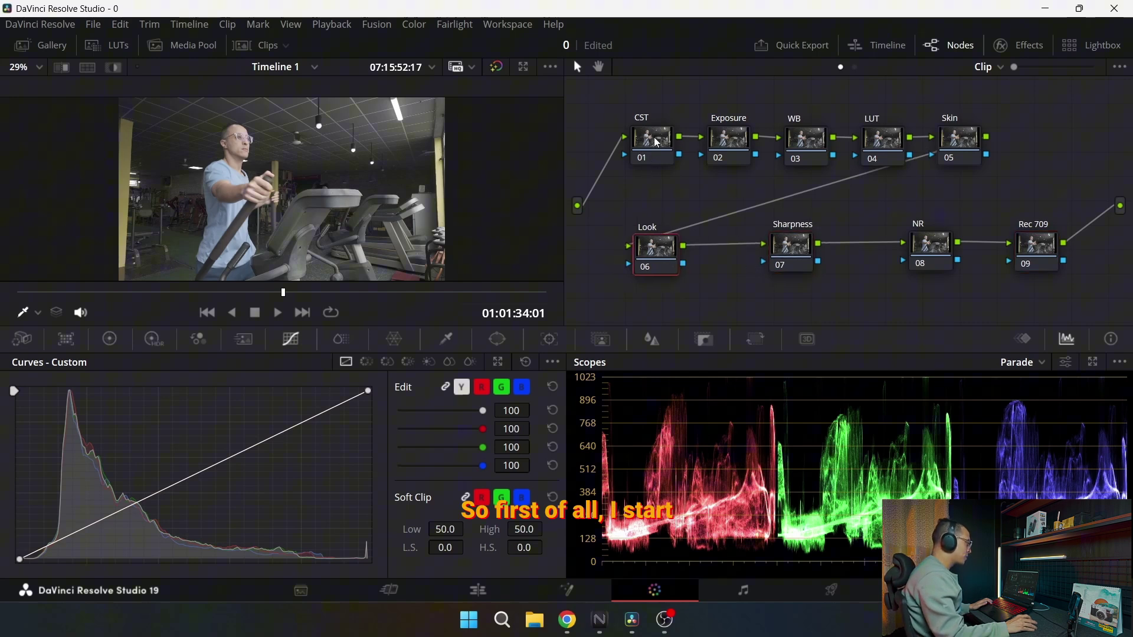
{"action": "left_click_drag", "start_coordinate": [658, 143], "coordinate": [651, 142]}
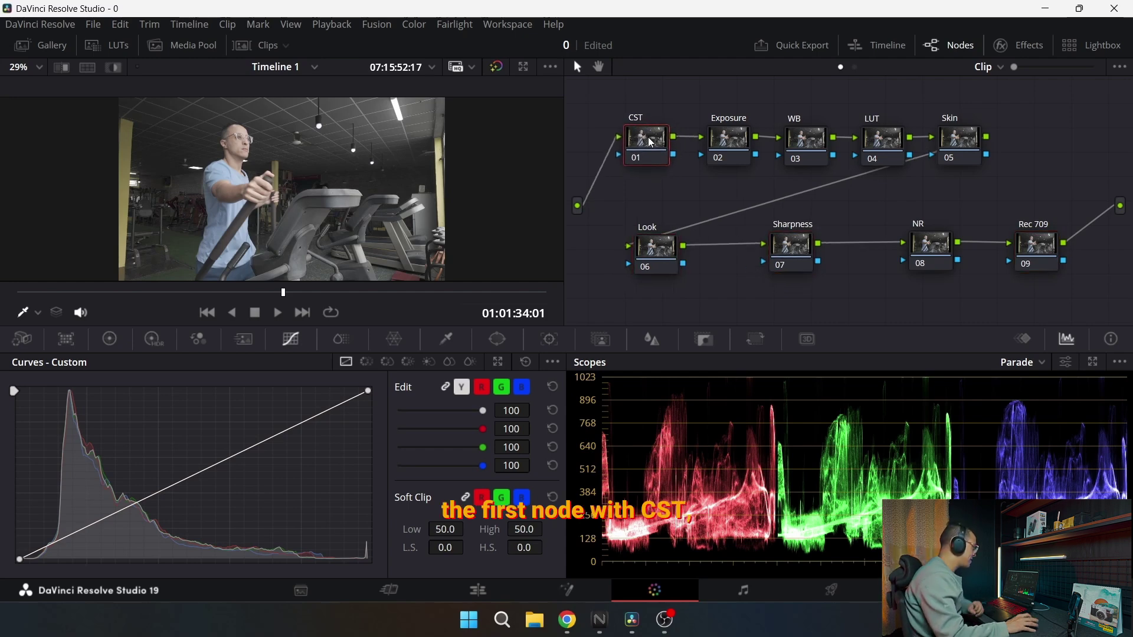
- Search the Effects library for 'color sp' and apply Color Space Transform to the CST node
{"action": "left_click", "coordinate": [1019, 45]}
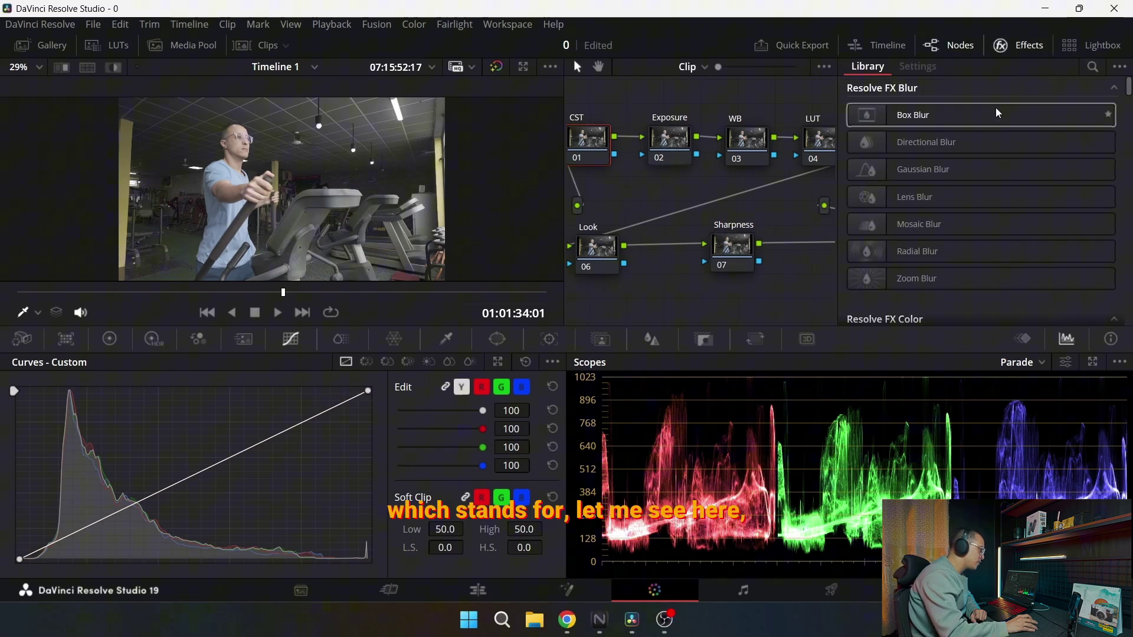
{"action": "left_click", "coordinate": [1092, 68]}
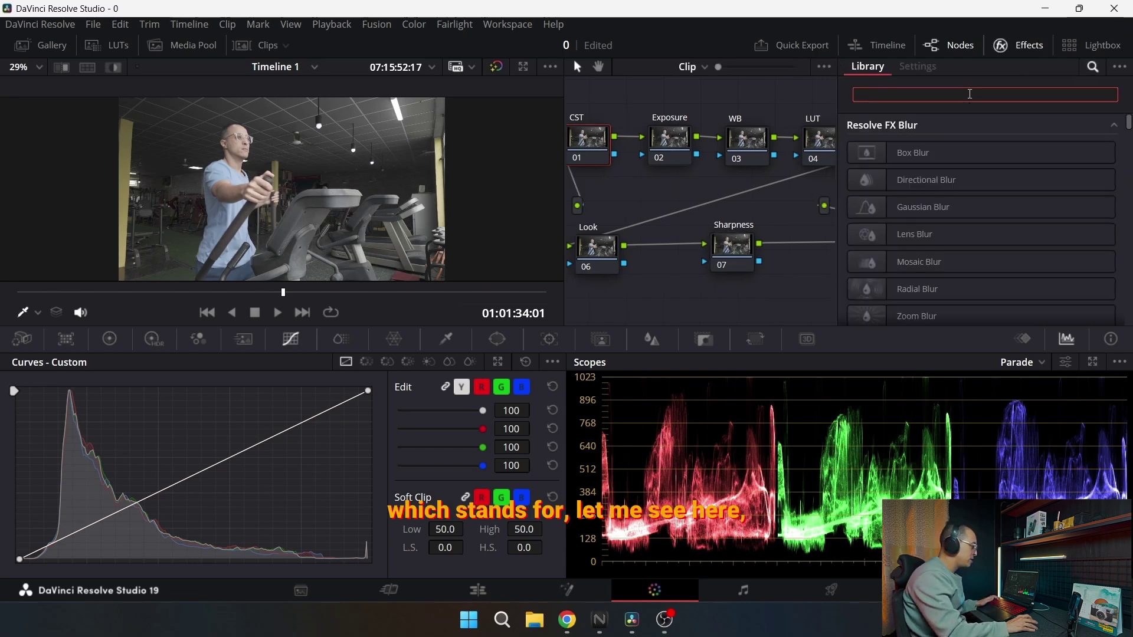
{"action": "type", "text": "color spa"}
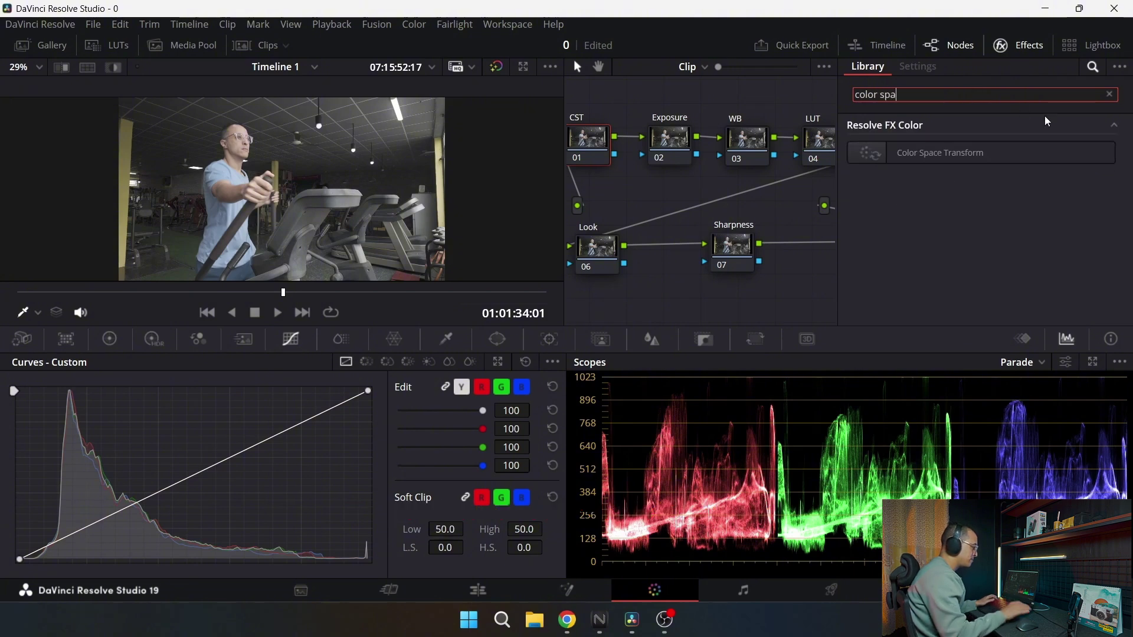
{"action": "left_click_drag", "start_coordinate": [905, 152], "coordinate": [595, 145]}
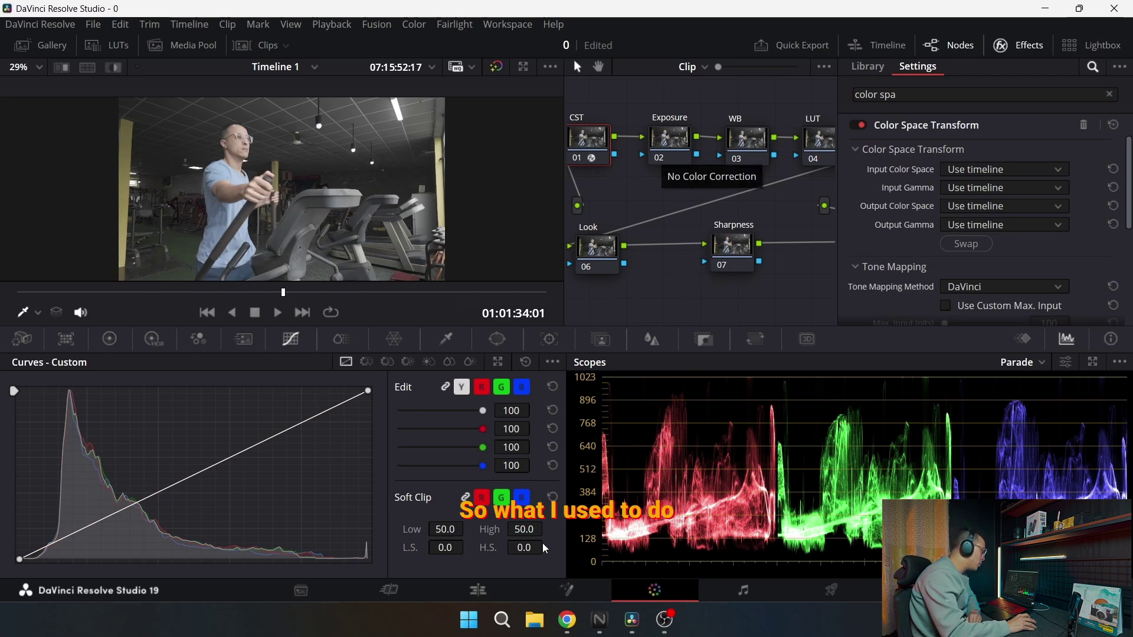
- Select the first clip and review its CST node settings on the Color page
{"action": "left_click", "coordinate": [478, 590]}
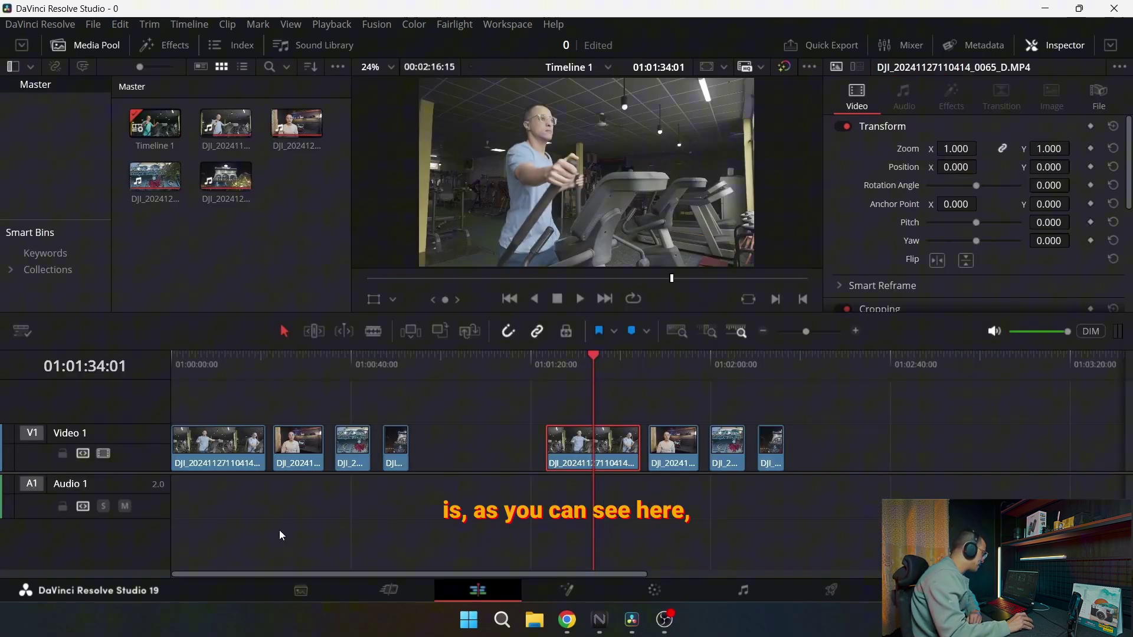
{"action": "left_click", "coordinate": [215, 366]}
{"action": "left_click", "coordinate": [221, 446]}
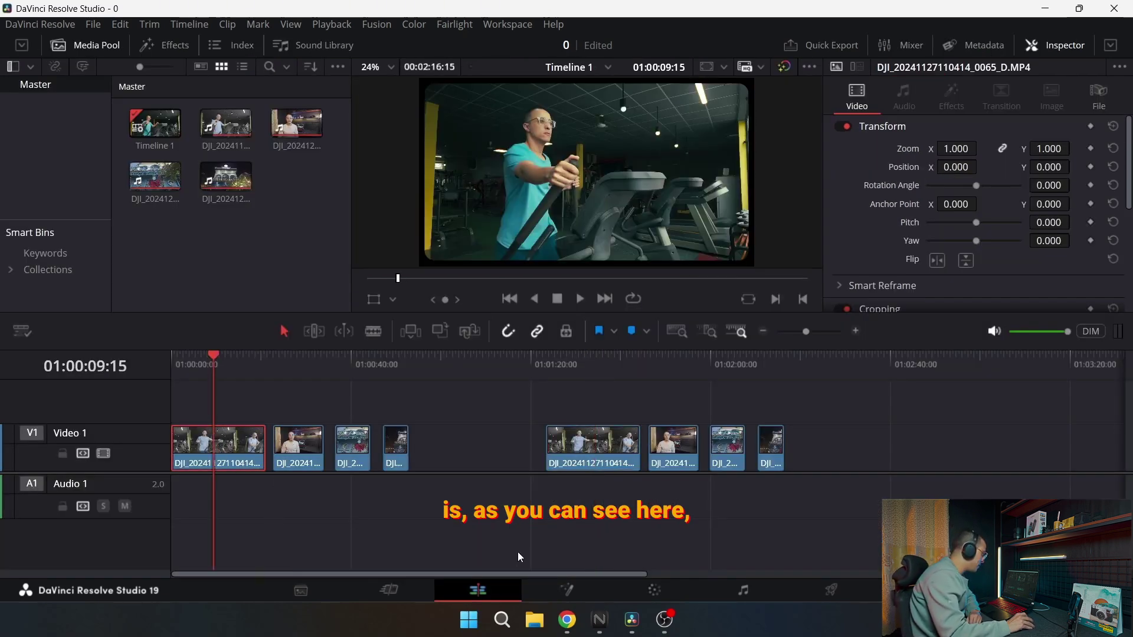
{"action": "left_click", "coordinate": [655, 589]}
{"action": "left_click", "coordinate": [595, 151]}
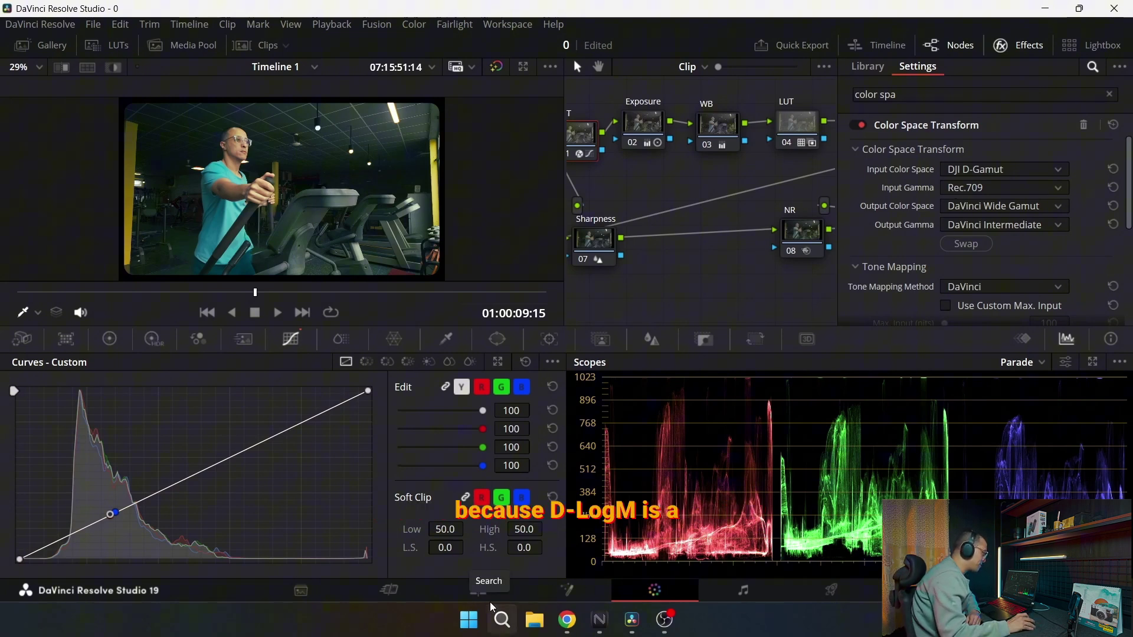
{"action": "left_click", "coordinate": [1025, 48]}
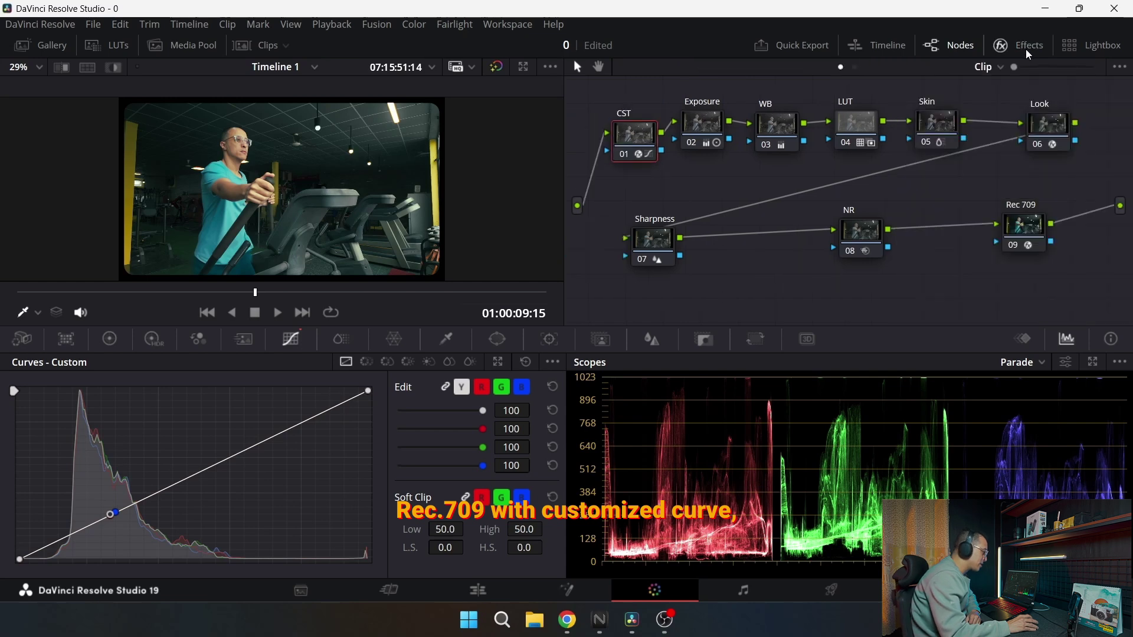
- Nudge the CST node and bring the later gym clip back onto the Color page
{"action": "left_click_drag", "start_coordinate": [645, 132], "coordinate": [643, 125]}
{"action": "left_click", "coordinate": [484, 597]}
{"action": "left_click", "coordinate": [596, 365]}
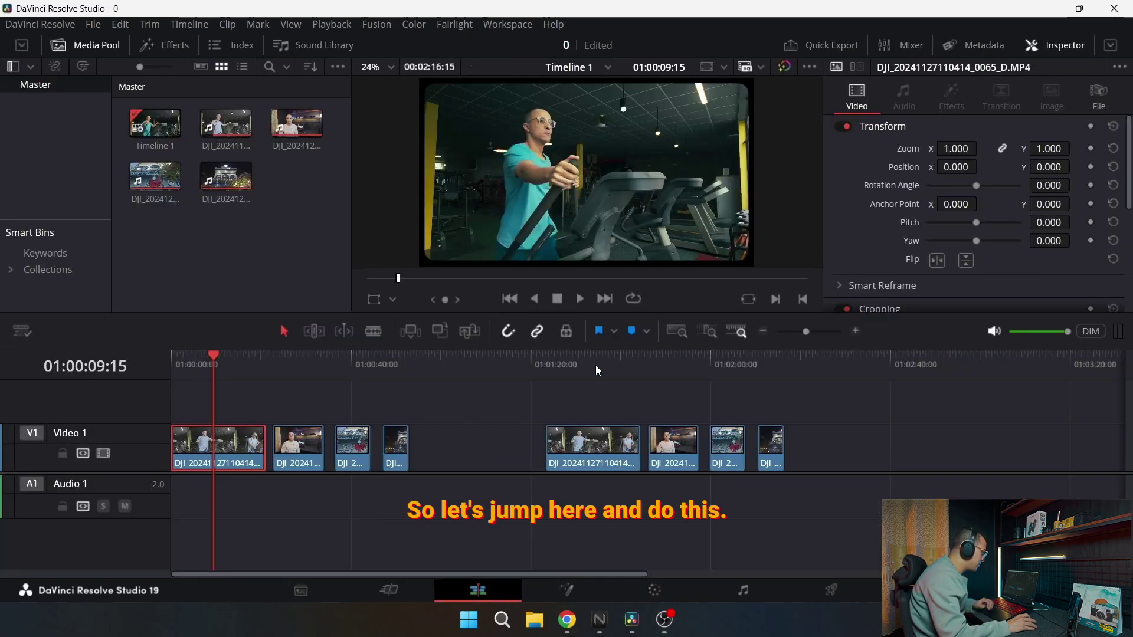
{"action": "left_click", "coordinate": [654, 591]}
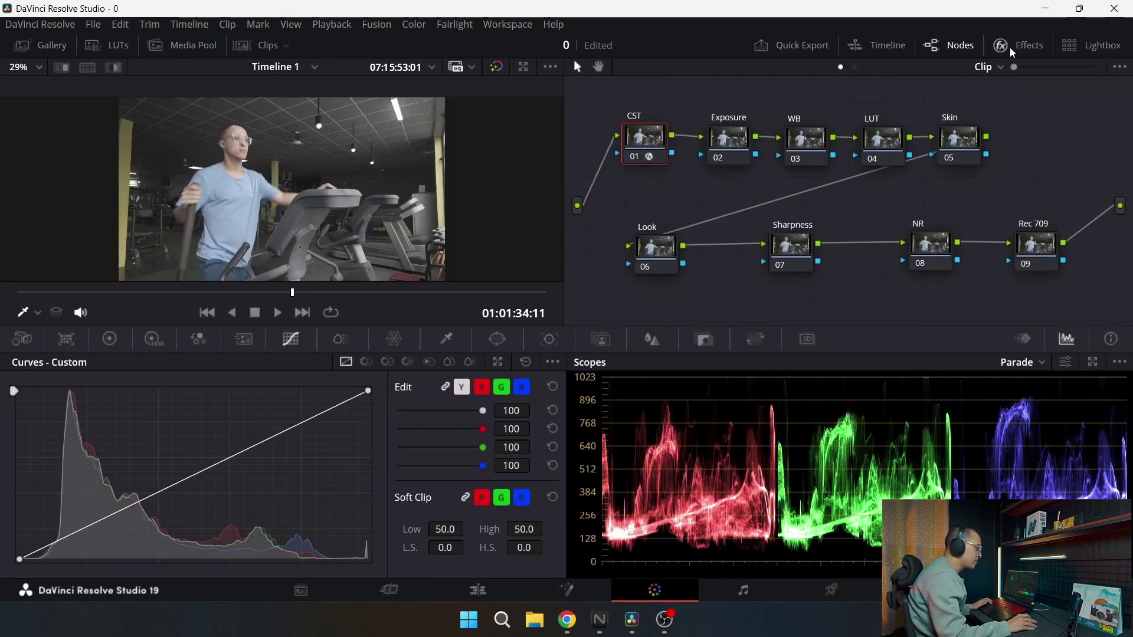
- Set the CST input to DJI D-Gamut colour space with Rec.709 gamma
{"action": "left_click", "coordinate": [1009, 47]}
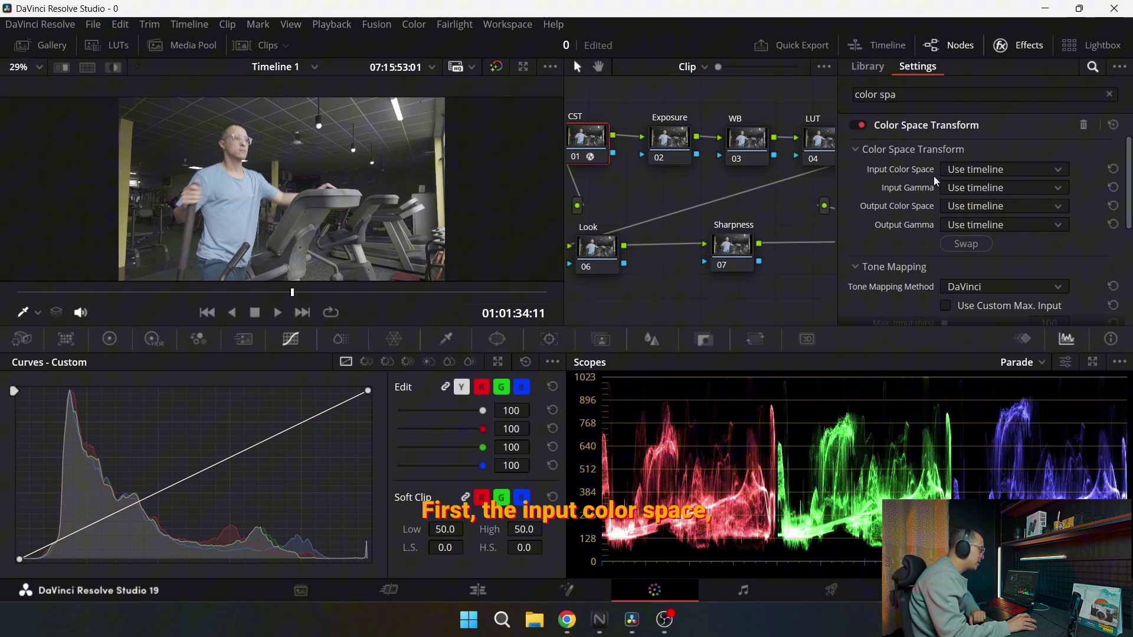
{"action": "left_click", "coordinate": [961, 171]}
{"action": "scroll", "coordinate": [1014, 265], "scroll_direction": "down", "scroll_amount": 5}
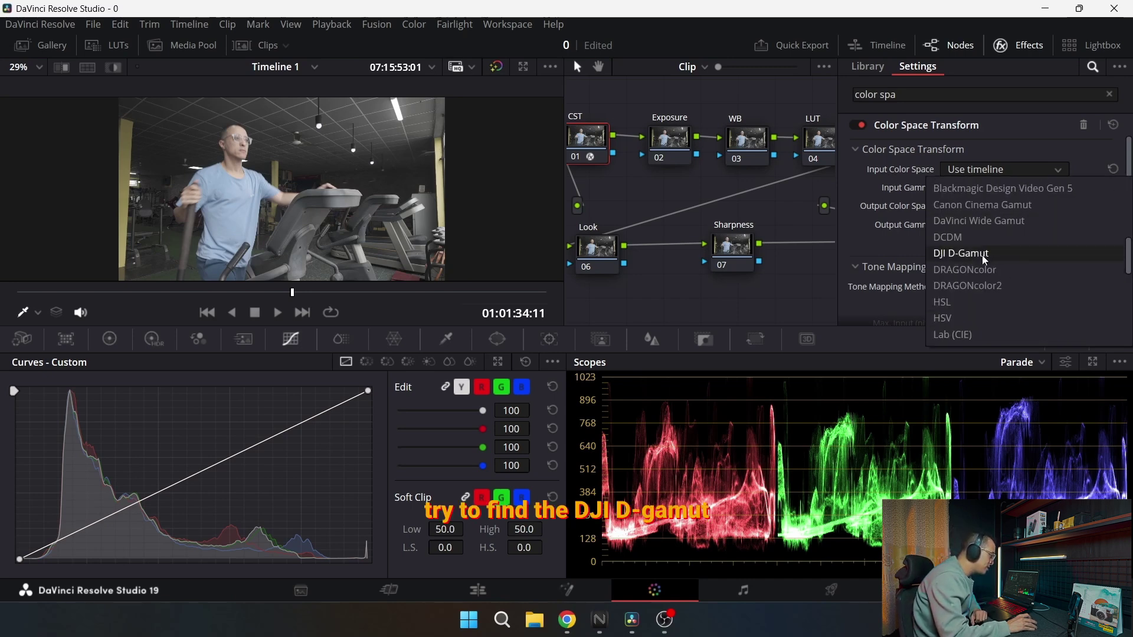
{"action": "left_click", "coordinate": [982, 255]}
{"action": "left_click", "coordinate": [1014, 189]}
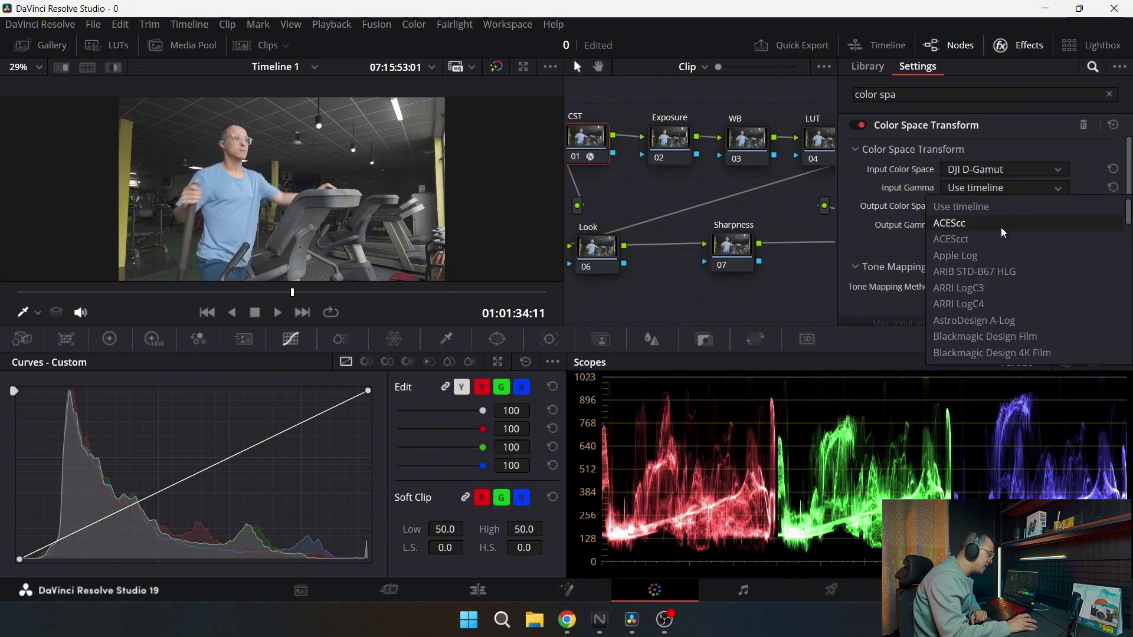
{"action": "scroll", "coordinate": [1008, 293], "scroll_direction": "down", "scroll_amount": 12}
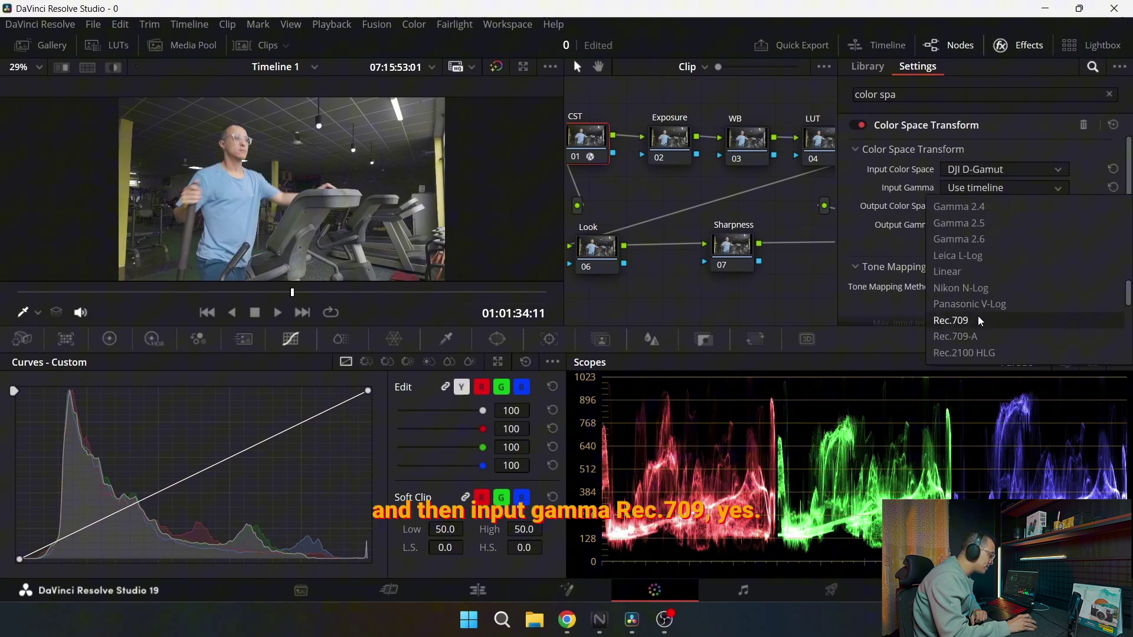
{"action": "left_click", "coordinate": [979, 320]}
- Set the CST output to DaVinci Wide Gamut with DaVinci Intermediate gamma
{"action": "left_click", "coordinate": [971, 206]}
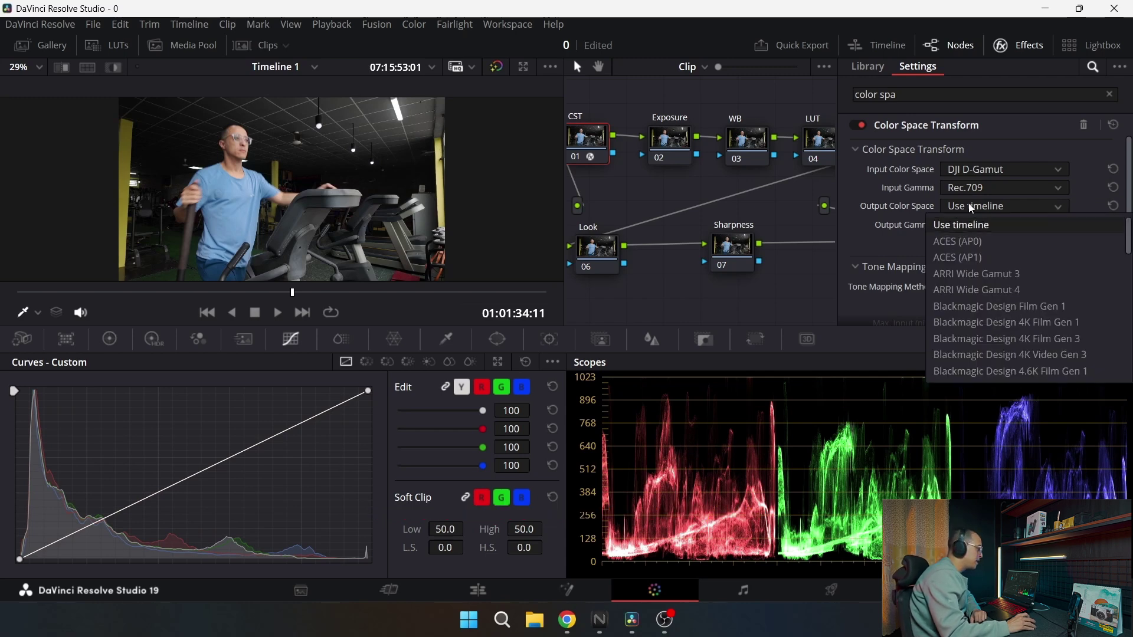
{"action": "scroll", "coordinate": [1052, 327], "scroll_direction": "down", "scroll_amount": 5}
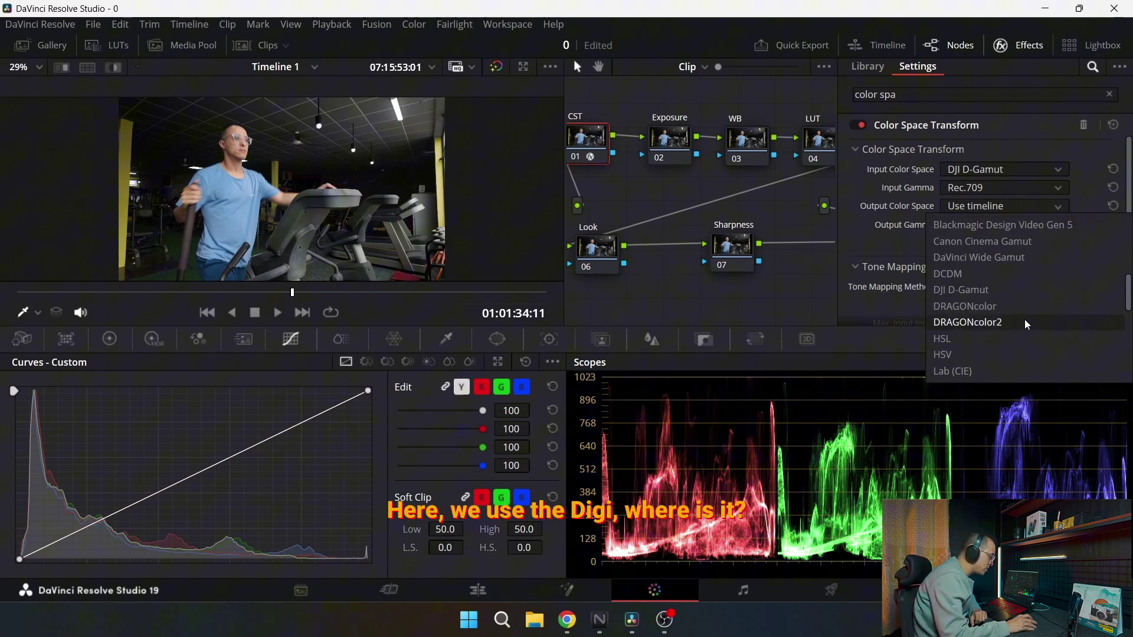
{"action": "scroll", "coordinate": [1021, 307], "scroll_direction": "down", "scroll_amount": 2}
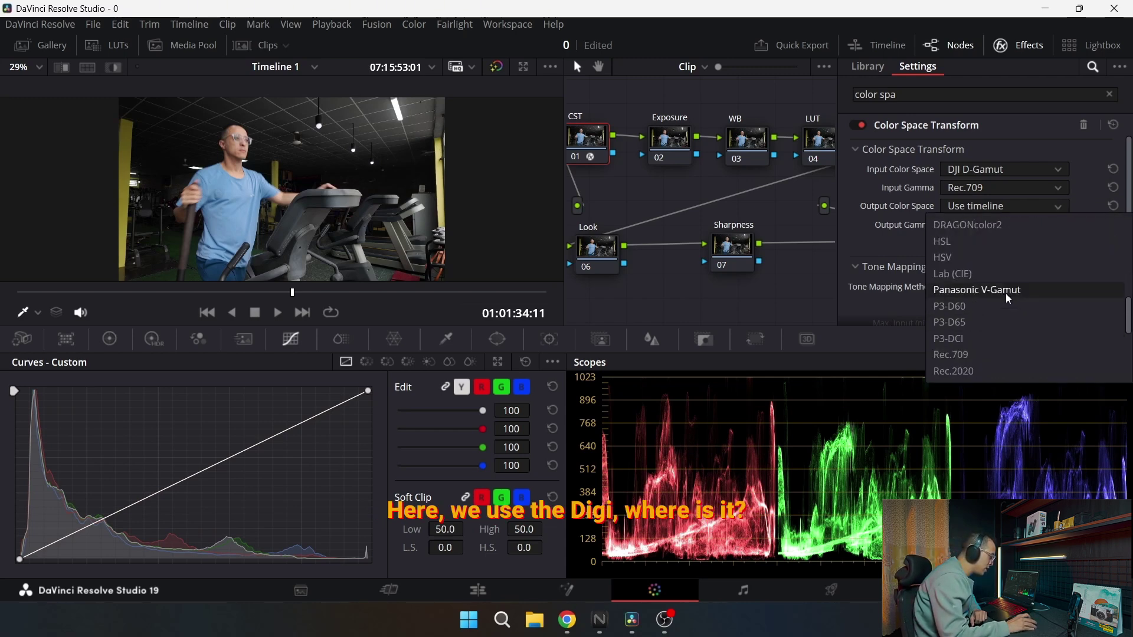
{"action": "scroll", "coordinate": [1036, 292], "scroll_direction": "up", "scroll_amount": 3}
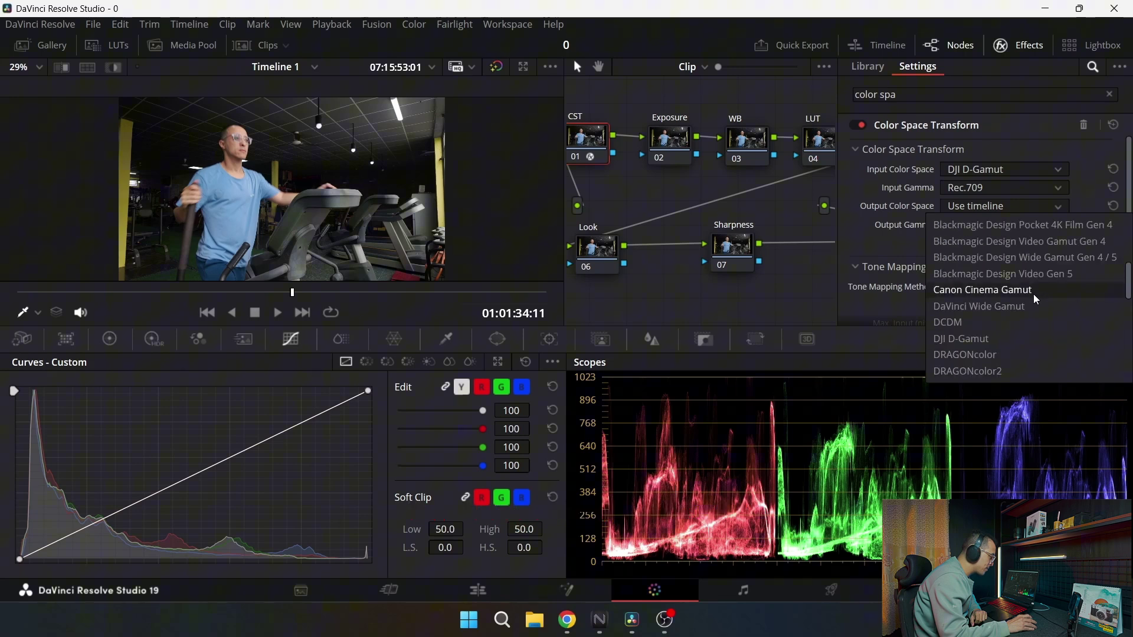
{"action": "left_click", "coordinate": [1012, 306]}
{"action": "left_click", "coordinate": [1004, 224]}
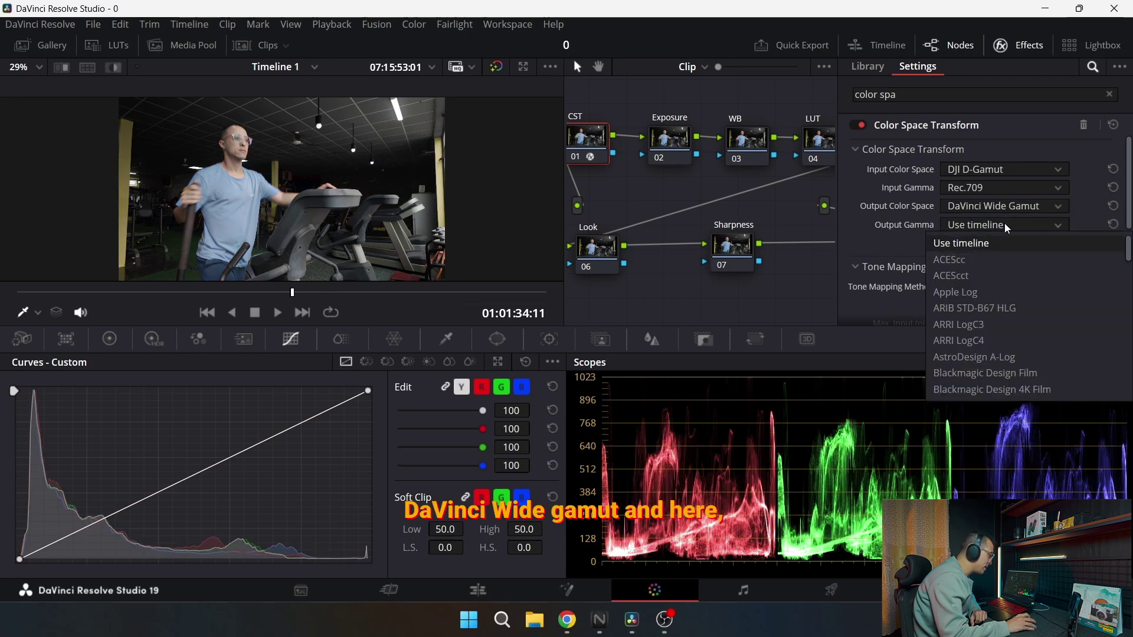
{"action": "scroll", "coordinate": [1017, 308], "scroll_direction": "down", "scroll_amount": 5}
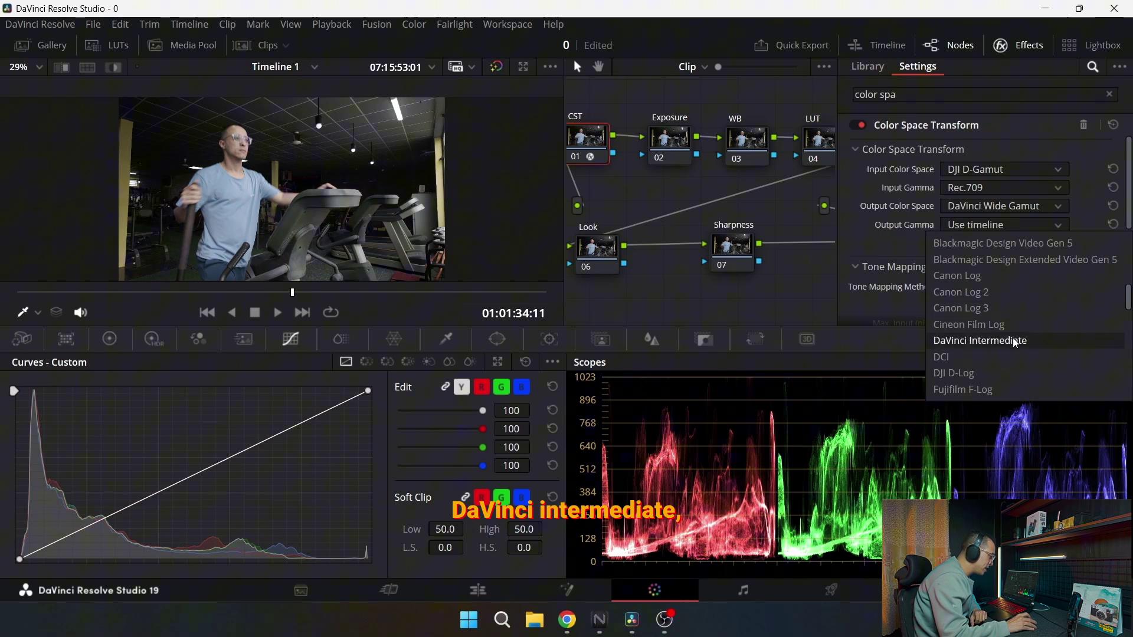
{"action": "left_click", "coordinate": [1012, 338]}
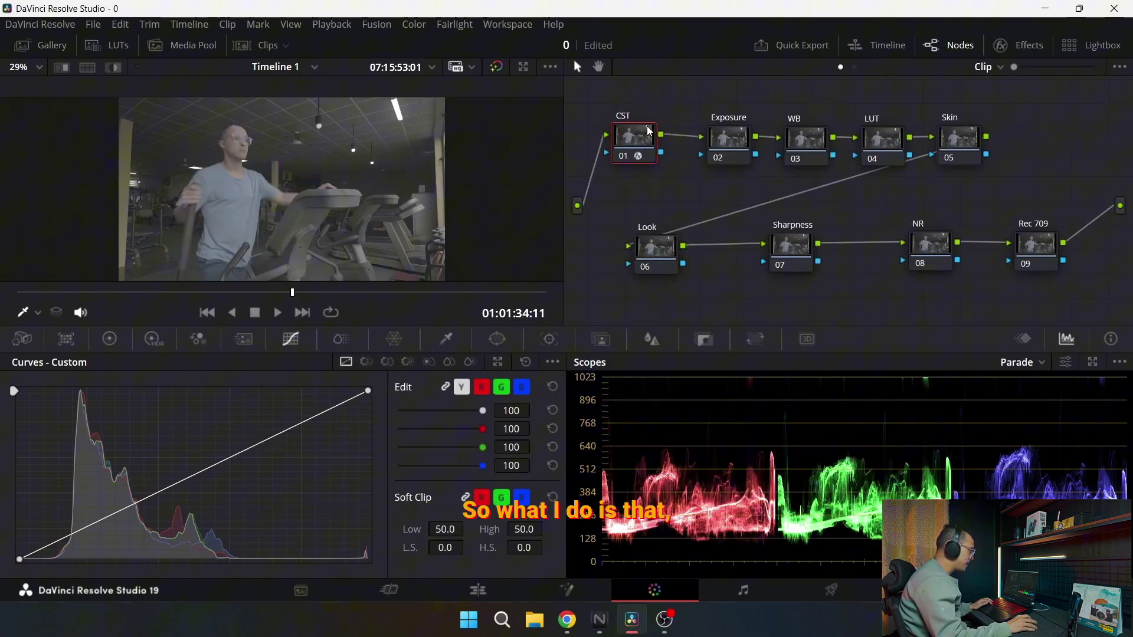
- Clean up the node graph and apply Color Space Transform to the Rec 709 node
{"action": "left_click_drag", "start_coordinate": [630, 140], "coordinate": [652, 141]}
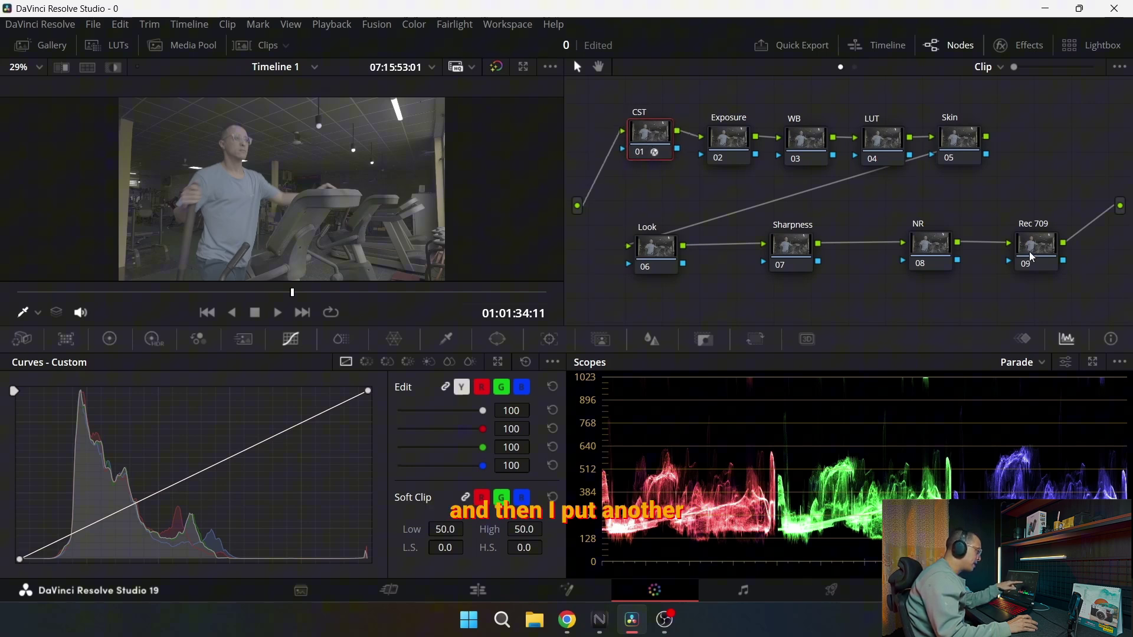
{"action": "mouse_move", "coordinate": [1035, 248]}
{"action": "left_mouse_down"}
{"action": "mouse_move", "coordinate": [1013, 253]}
{"action": "mouse_move", "coordinate": [1029, 229]}
{"action": "left_mouse_up"}
{"action": "left_click", "coordinate": [1018, 44]}
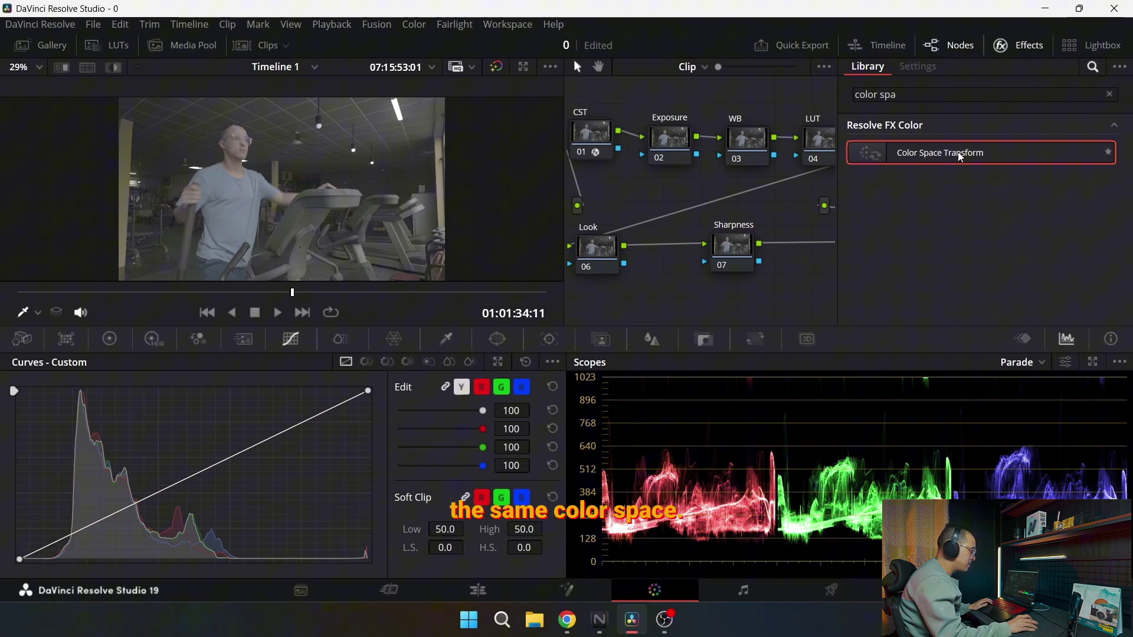
{"action": "right_click", "coordinate": [667, 189]}
{"action": "left_click", "coordinate": [682, 363]}
{"action": "left_click_drag", "start_coordinate": [944, 155], "coordinate": [644, 330]}
{"action": "key", "text": "alt+f"}
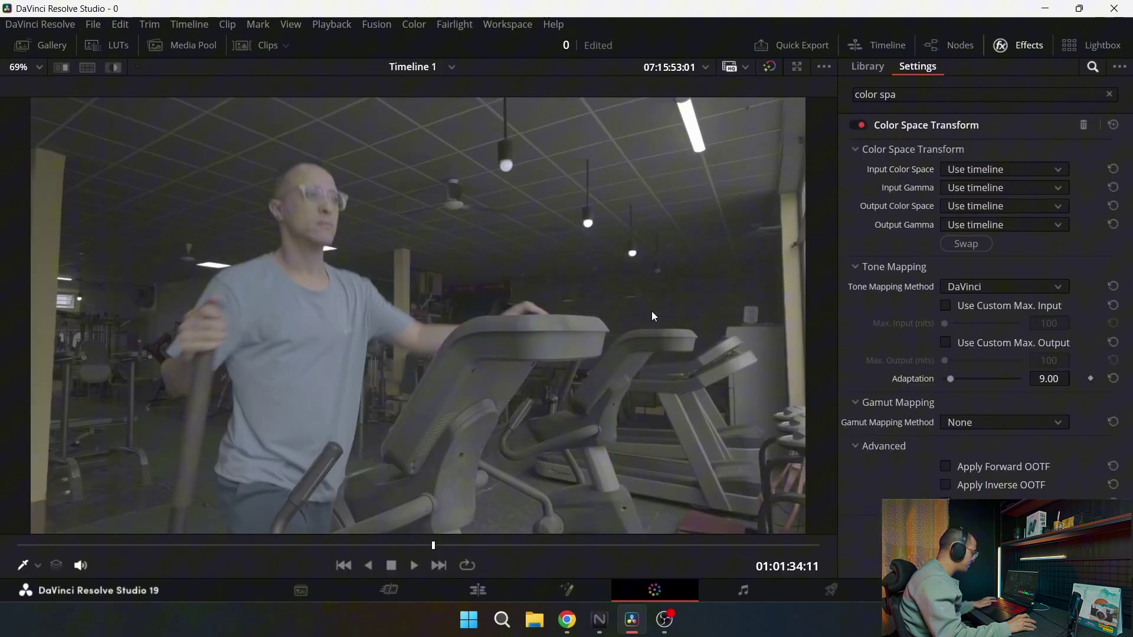
- Set the transform's input to DaVinci Wide Gamut with DaVinci Intermediate gamma
{"action": "left_click", "coordinate": [1003, 169]}
{"action": "scroll", "coordinate": [1013, 329], "scroll_direction": "down", "scroll_amount": 5}
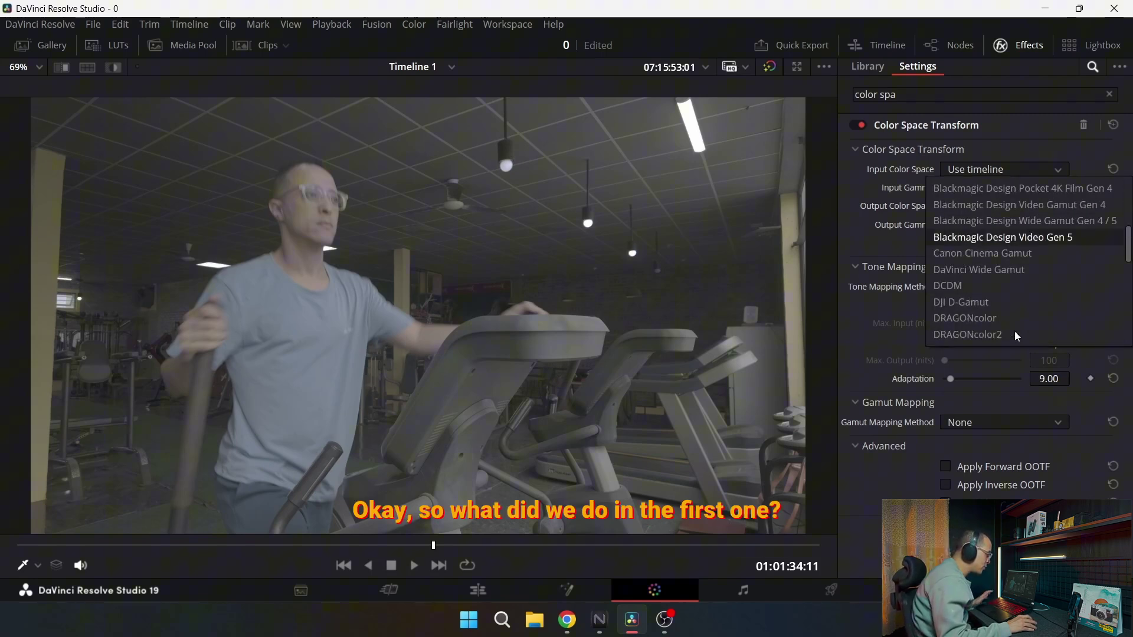
{"action": "scroll", "coordinate": [1015, 331], "scroll_direction": "down", "scroll_amount": 1}
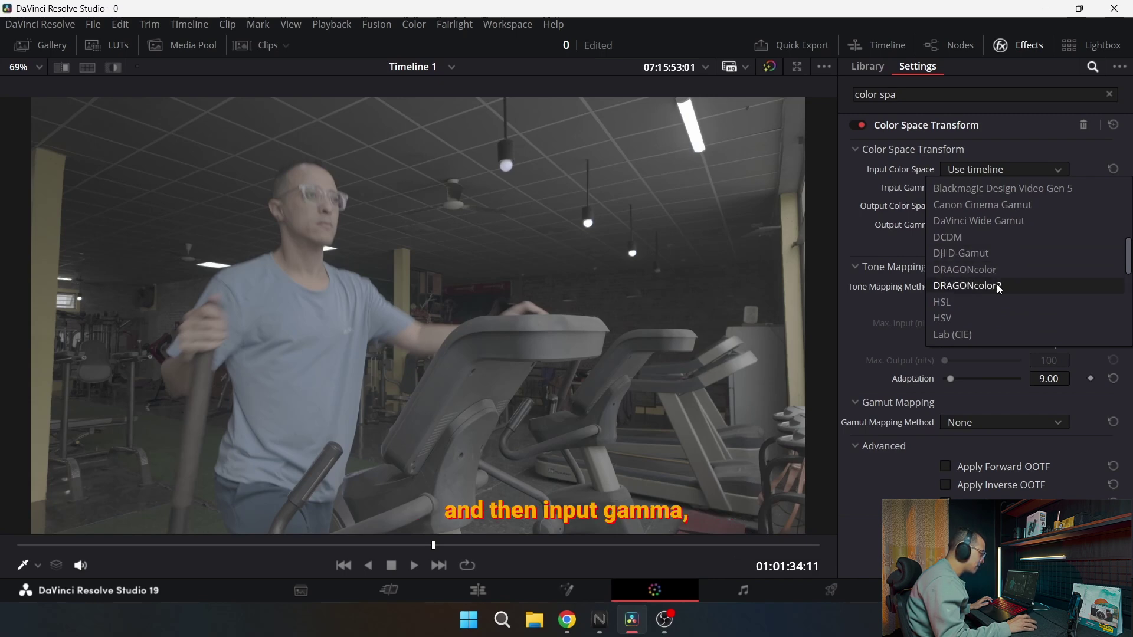
{"action": "scroll", "coordinate": [1020, 284], "scroll_direction": "down", "scroll_amount": 4}
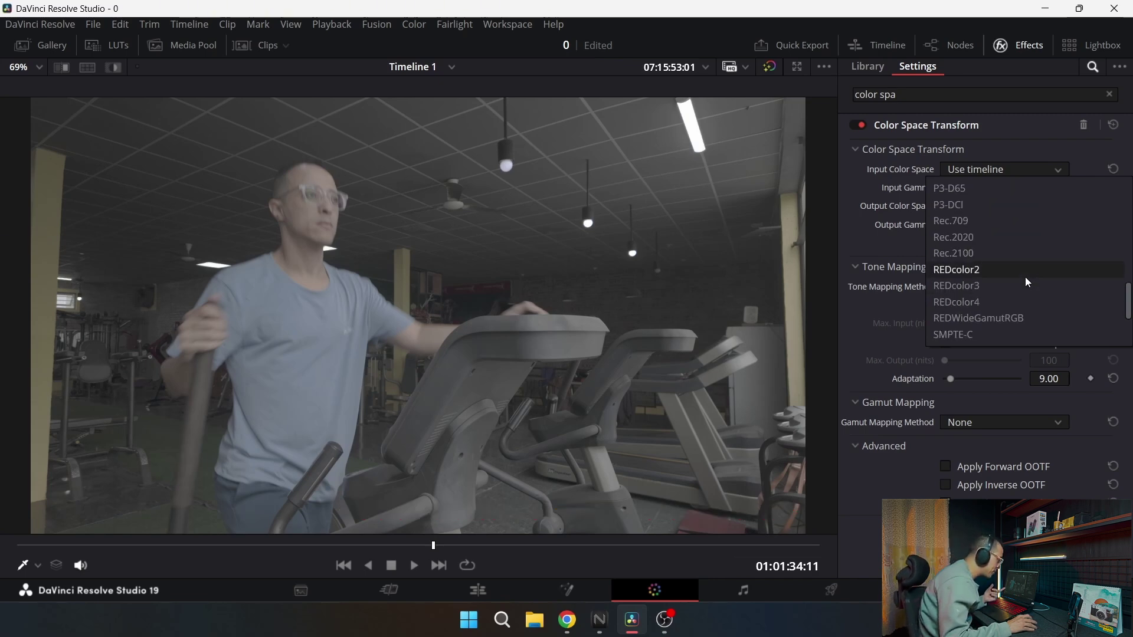
{"action": "scroll", "coordinate": [1025, 277], "scroll_direction": "up", "scroll_amount": 3}
{"action": "scroll", "coordinate": [1077, 269], "scroll_direction": "up", "scroll_amount": 1}
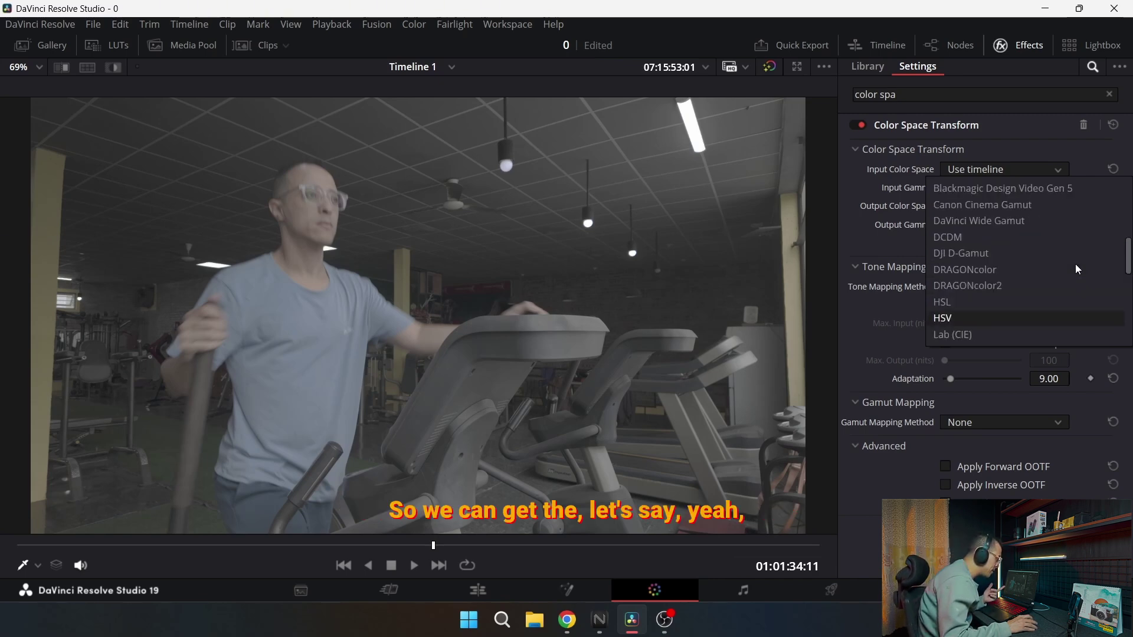
{"action": "left_click", "coordinate": [973, 222]}
{"action": "left_click", "coordinate": [972, 189]}
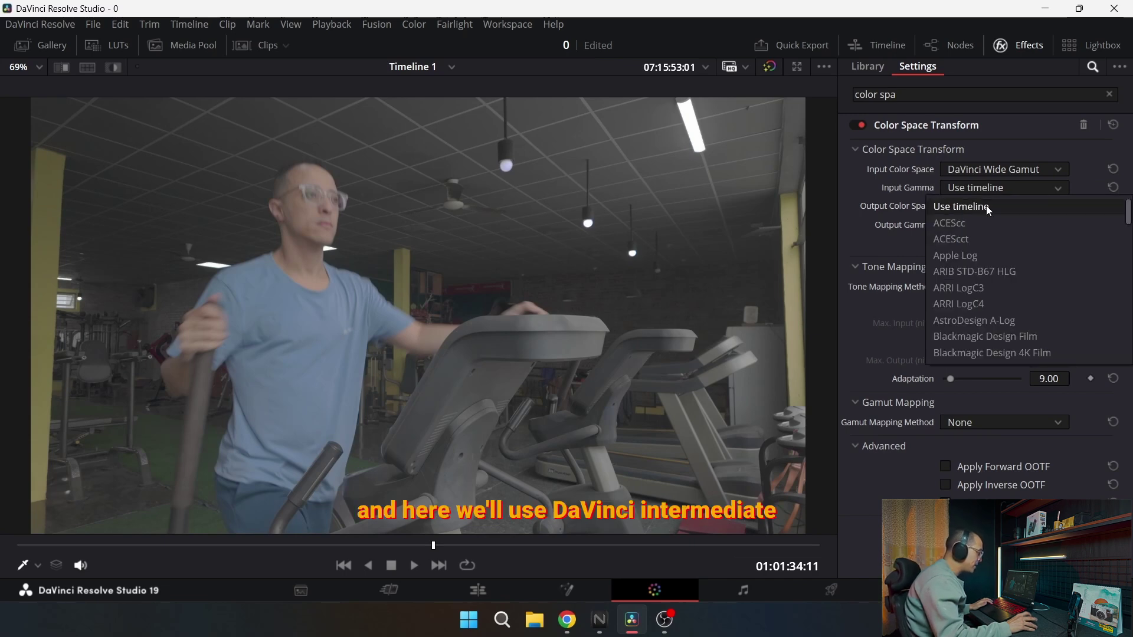
{"action": "scroll", "coordinate": [1051, 265], "scroll_direction": "down", "scroll_amount": 6}
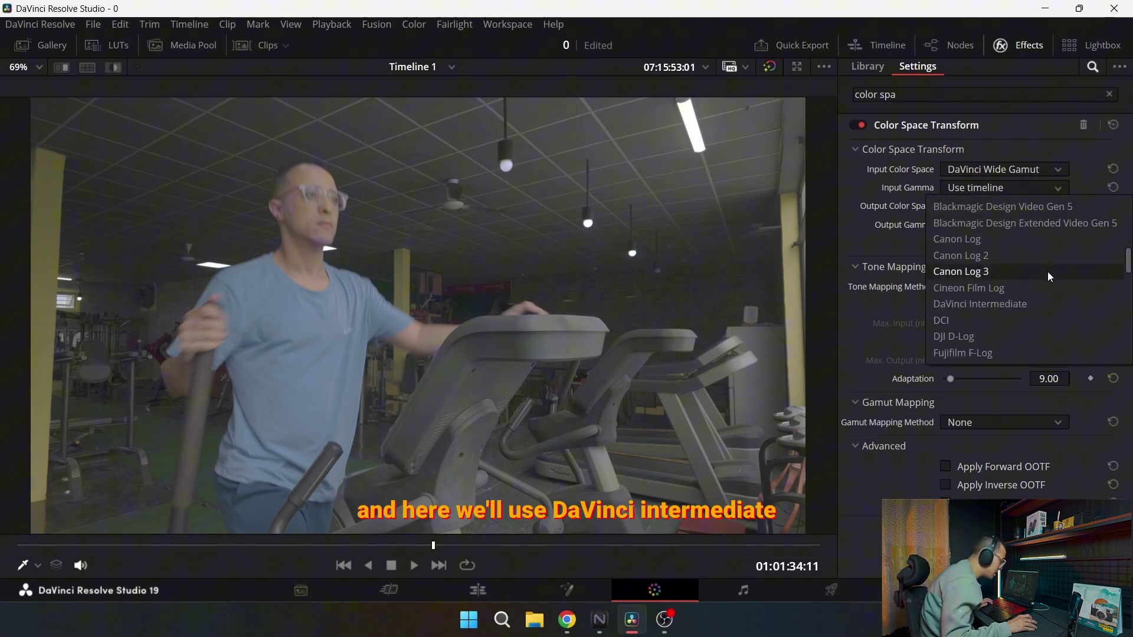
{"action": "left_click", "coordinate": [1026, 302]}
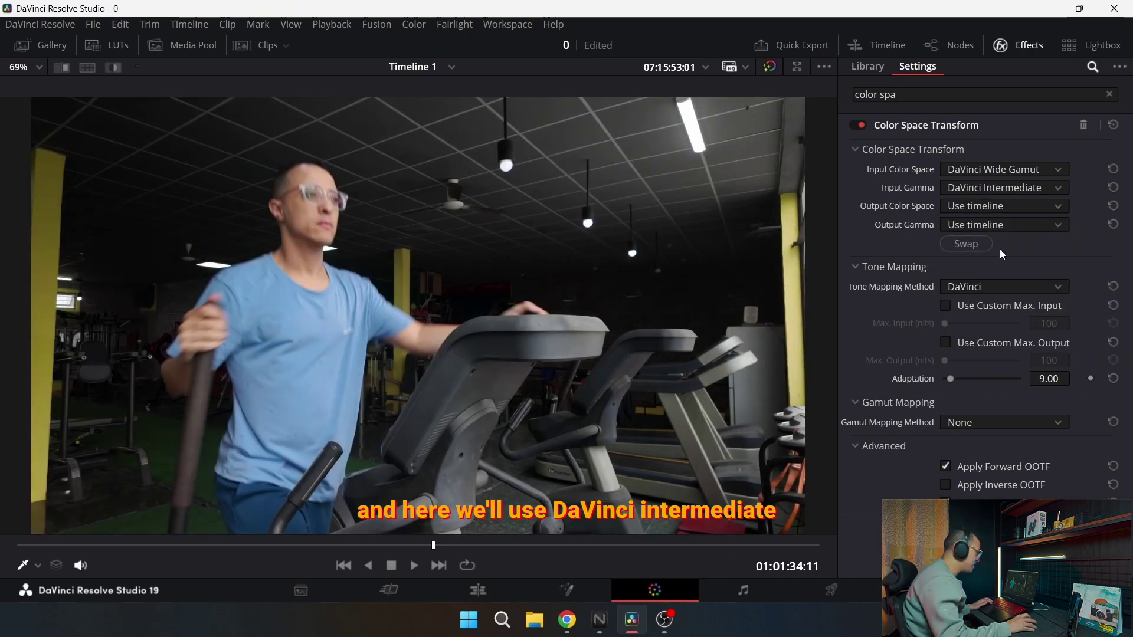
- Set the transform's output to Rec.709 colour space with Gamma 2.4
{"action": "left_click", "coordinate": [993, 206]}
{"action": "scroll", "coordinate": [1007, 240], "scroll_direction": "down", "scroll_amount": 5}
{"action": "scroll", "coordinate": [1011, 254], "scroll_direction": "down", "scroll_amount": 8}
{"action": "left_click", "coordinate": [986, 359]}
{"action": "left_click", "coordinate": [984, 225]}
{"action": "scroll", "coordinate": [1020, 309], "scroll_direction": "down", "scroll_amount": 9}
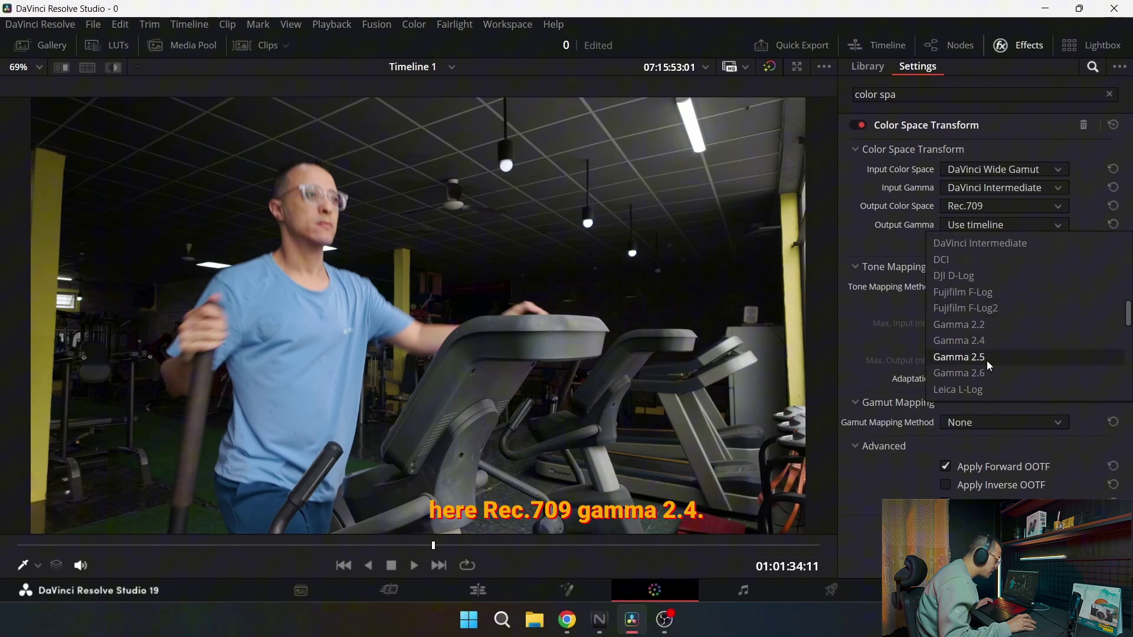
{"action": "left_click", "coordinate": [988, 341]}
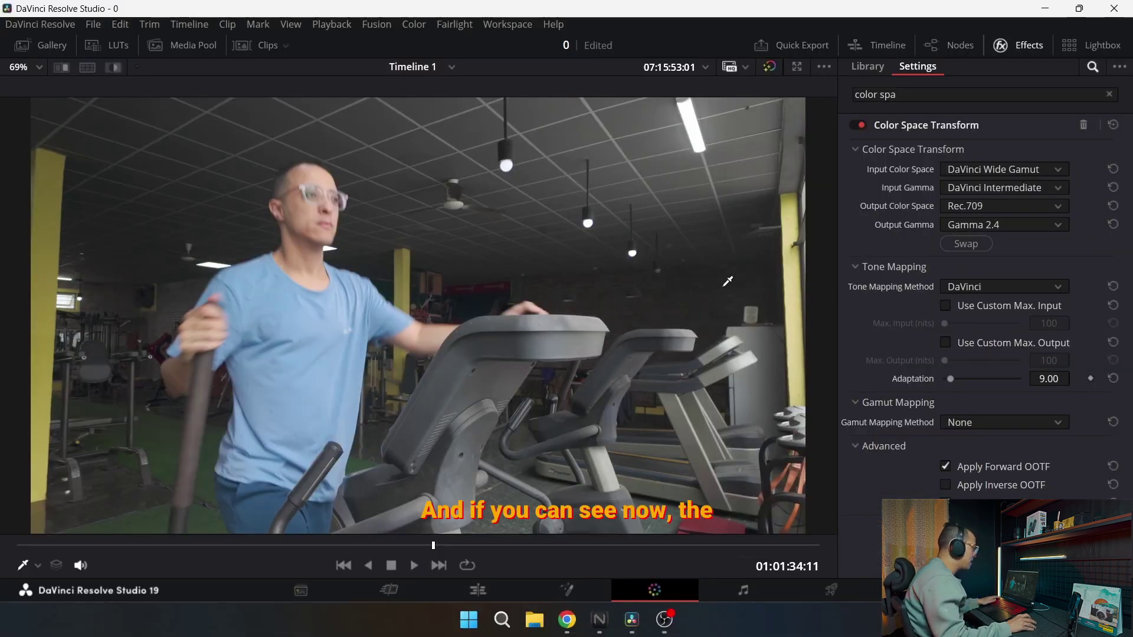
{"action": "key", "text": "Caps_Lock"}
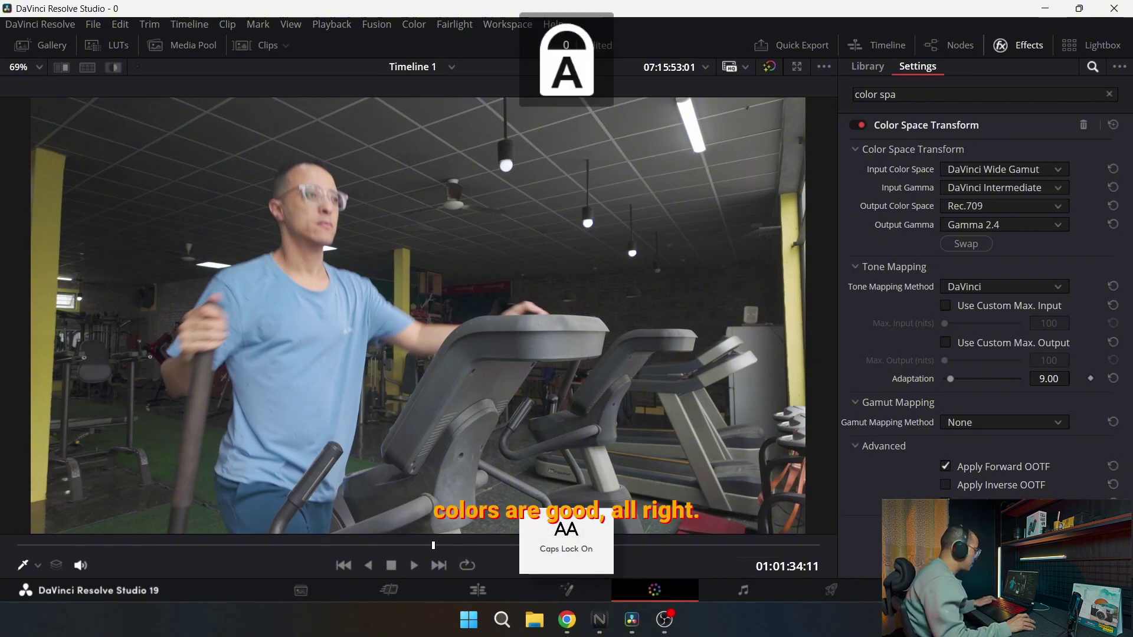
- Restore the normal layout, close Effects and run Cleanup Node Graph
{"action": "key", "text": "Caps_Lock"}
{"action": "key", "text": "alt+f"}
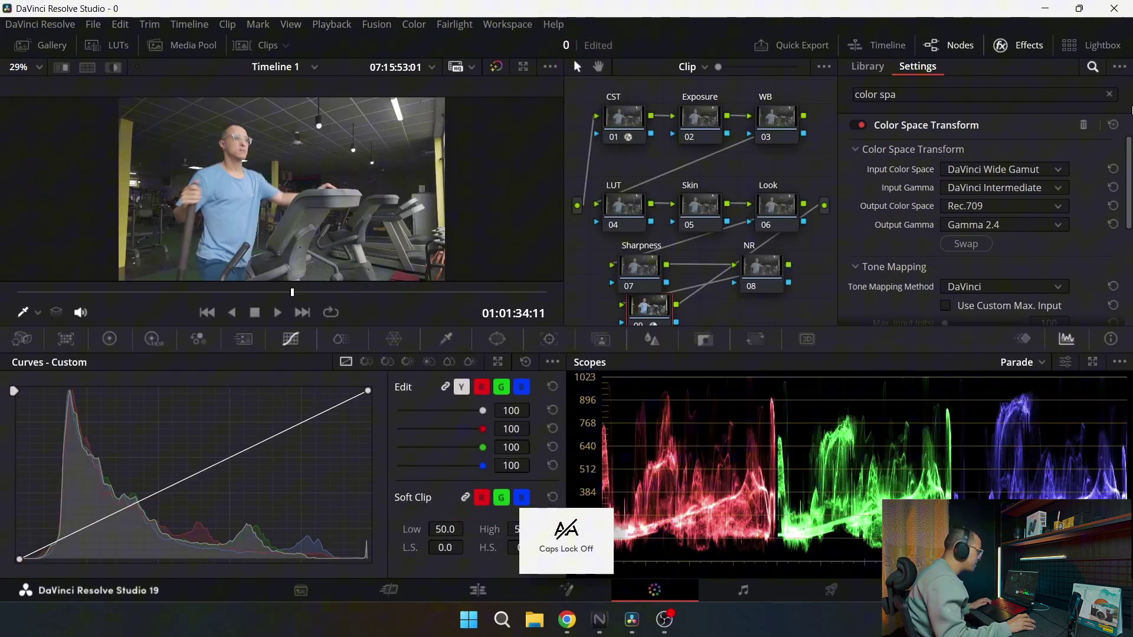
{"action": "left_click", "coordinate": [1006, 46]}
{"action": "right_click", "coordinate": [1056, 143]}
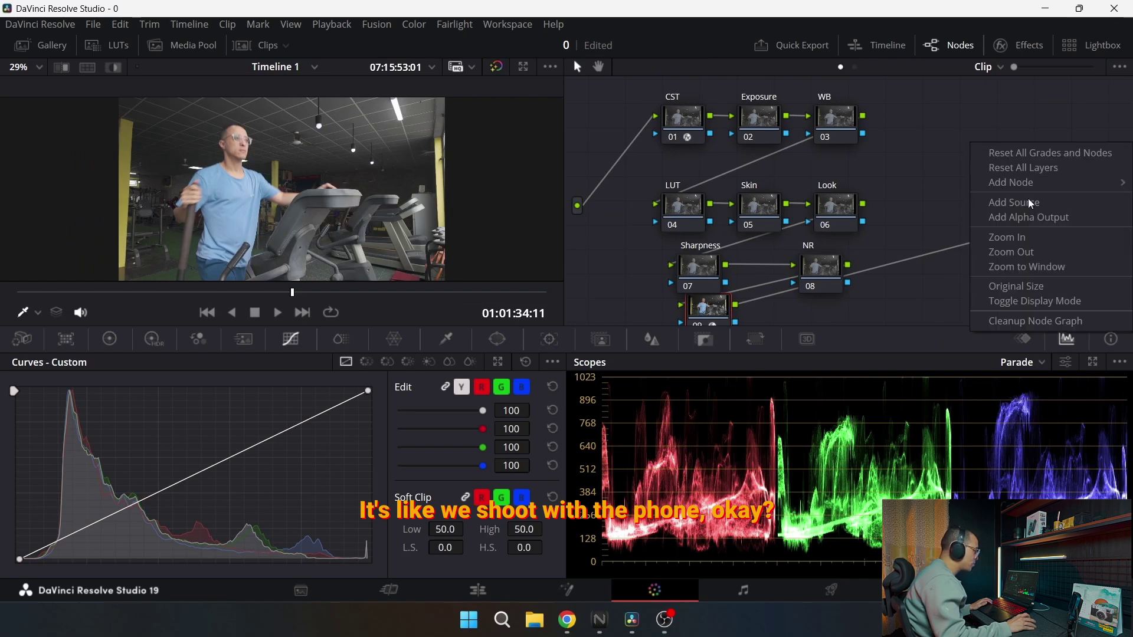
{"action": "left_click", "coordinate": [1003, 321]}
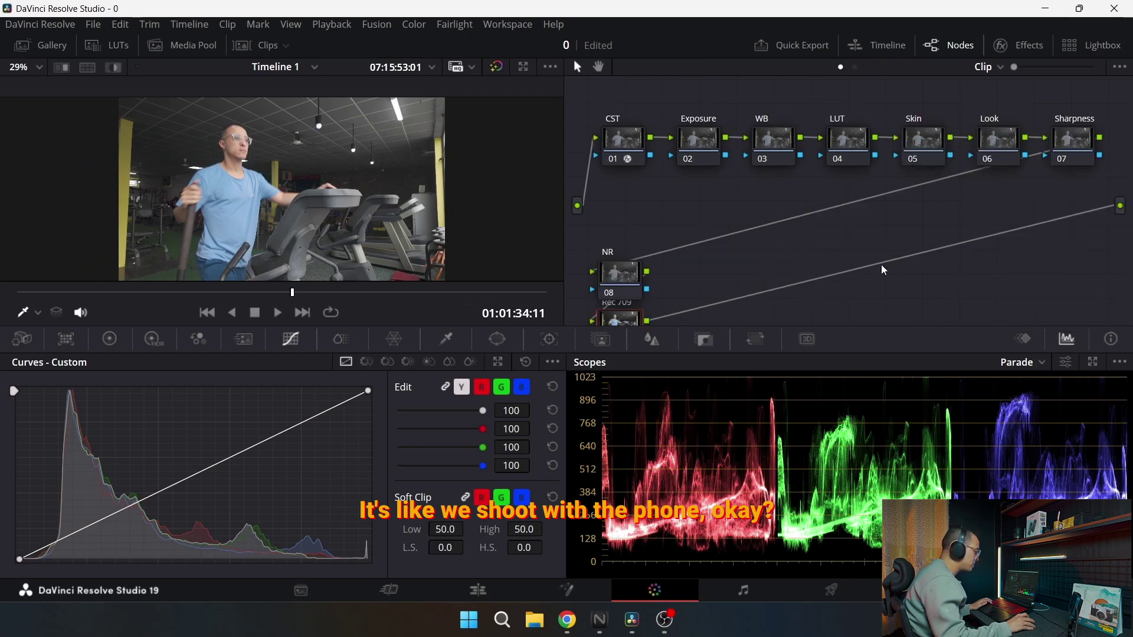
- Move Sharpness and NR into a lower row leading into Rec 709
{"action": "left_click", "coordinate": [627, 289]}
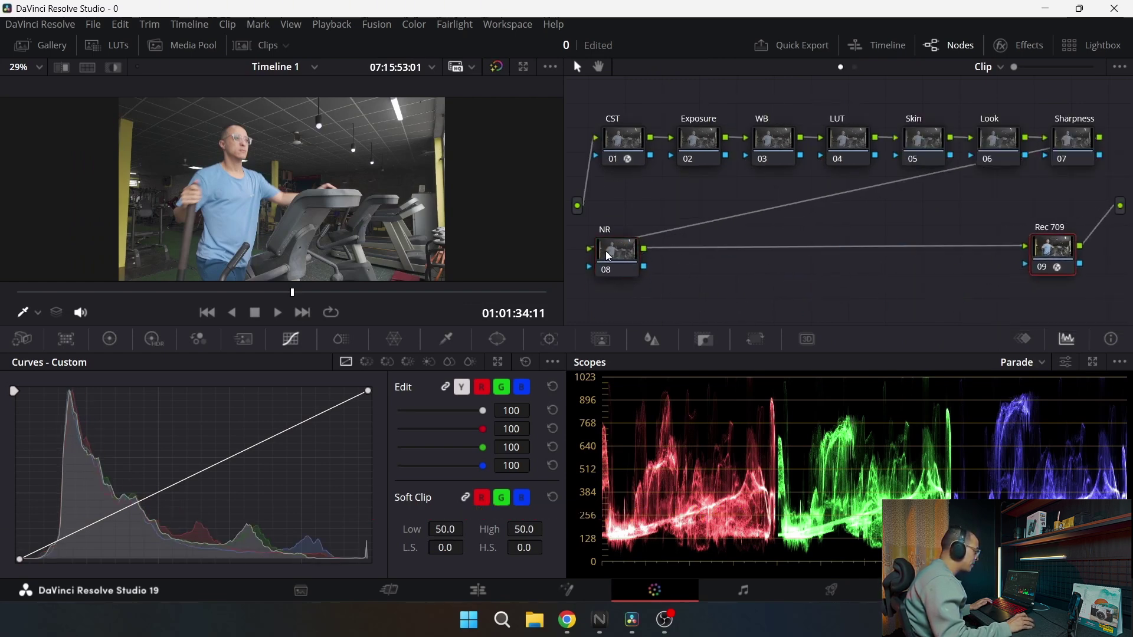
{"action": "left_click_drag", "start_coordinate": [609, 256], "coordinate": [883, 257]}
{"action": "left_click_drag", "start_coordinate": [1067, 152], "coordinate": [642, 269]}
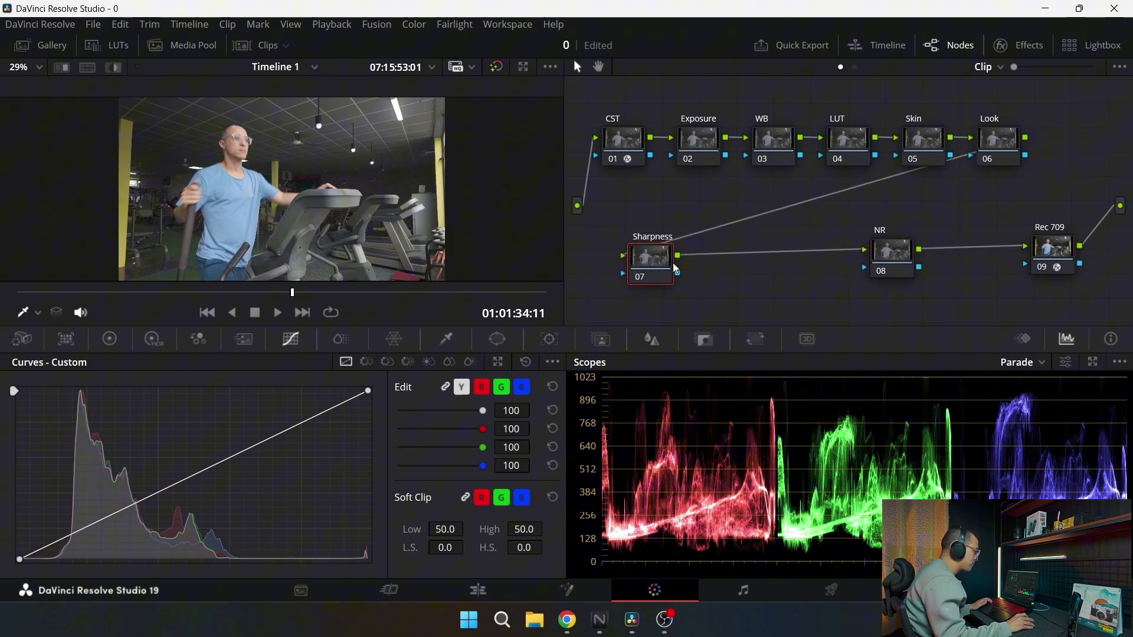
{"action": "left_click_drag", "start_coordinate": [608, 86], "coordinate": [1127, 321]}
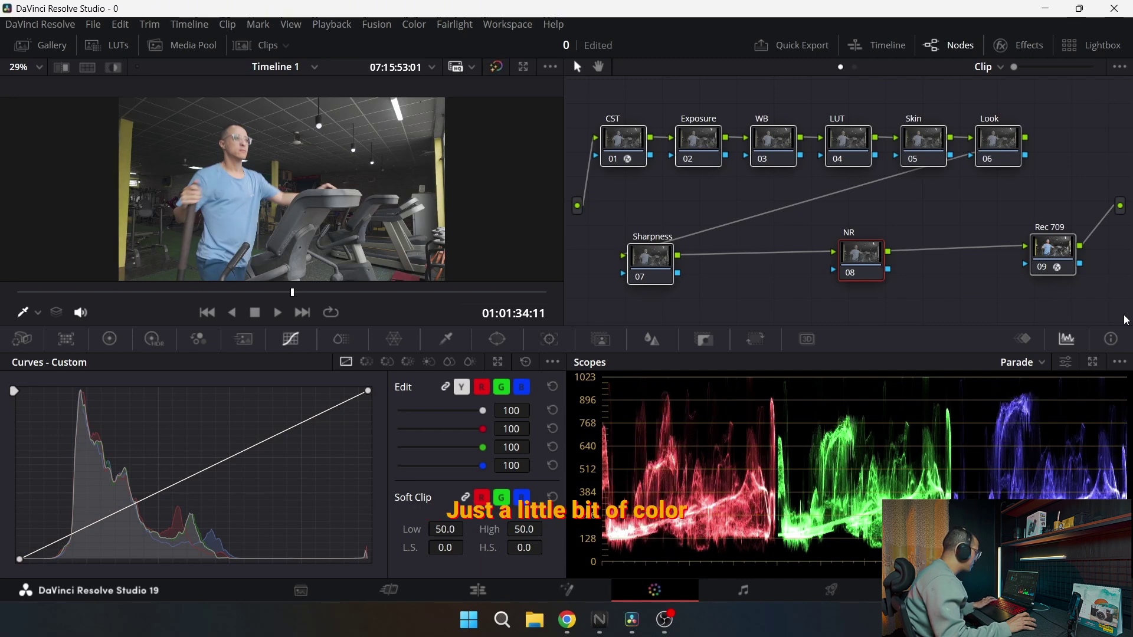
{"action": "left_click", "coordinate": [952, 190]}
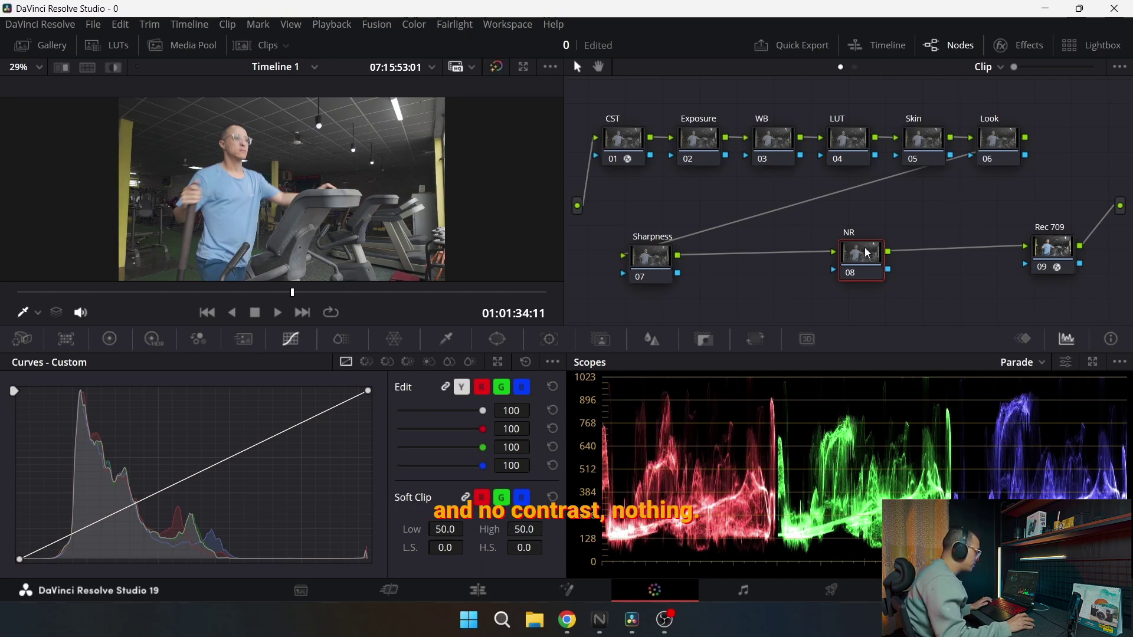
{"action": "left_click_drag", "start_coordinate": [865, 247], "coordinate": [863, 240]}
- On the Exposure node's Color Wheels, lower Gain to 0.92 and Lift to -0.02
{"action": "left_click", "coordinate": [699, 140]}
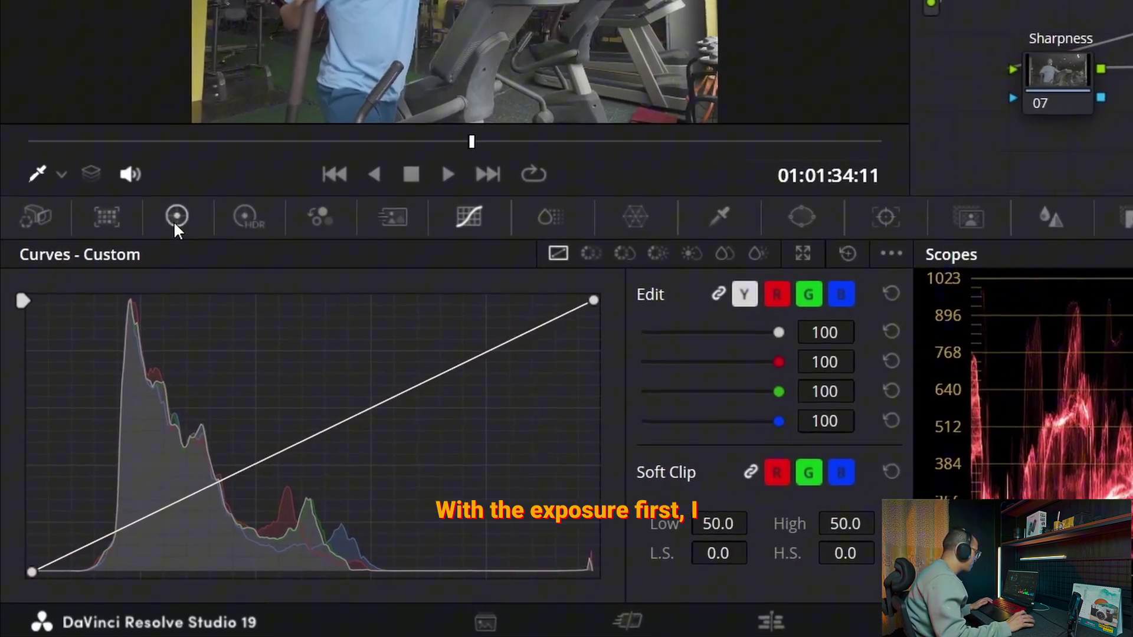
{"action": "left_click", "coordinate": [177, 214]}
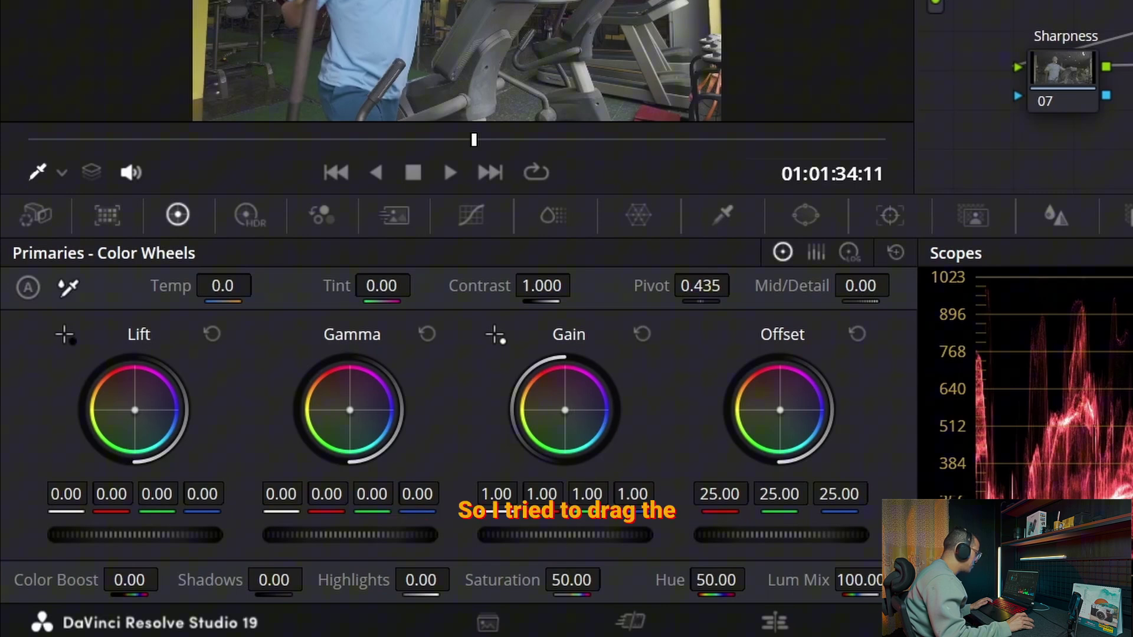
{"action": "left_click_drag", "start_coordinate": [555, 532], "coordinate": [516, 532]}
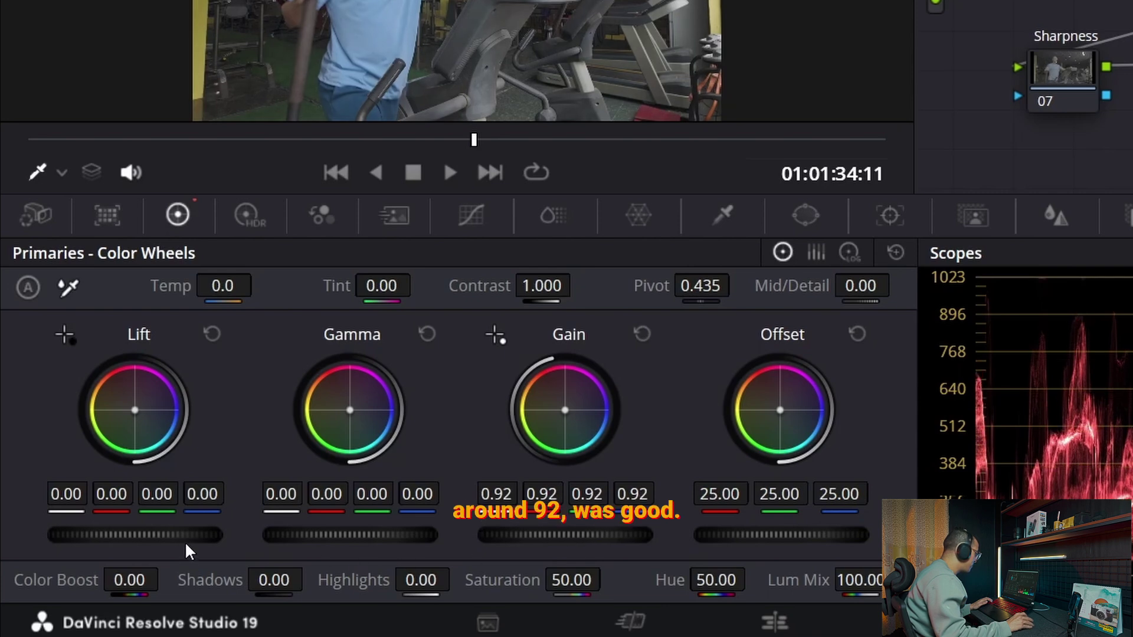
{"action": "left_click_drag", "start_coordinate": [144, 540], "coordinate": [131, 540]}
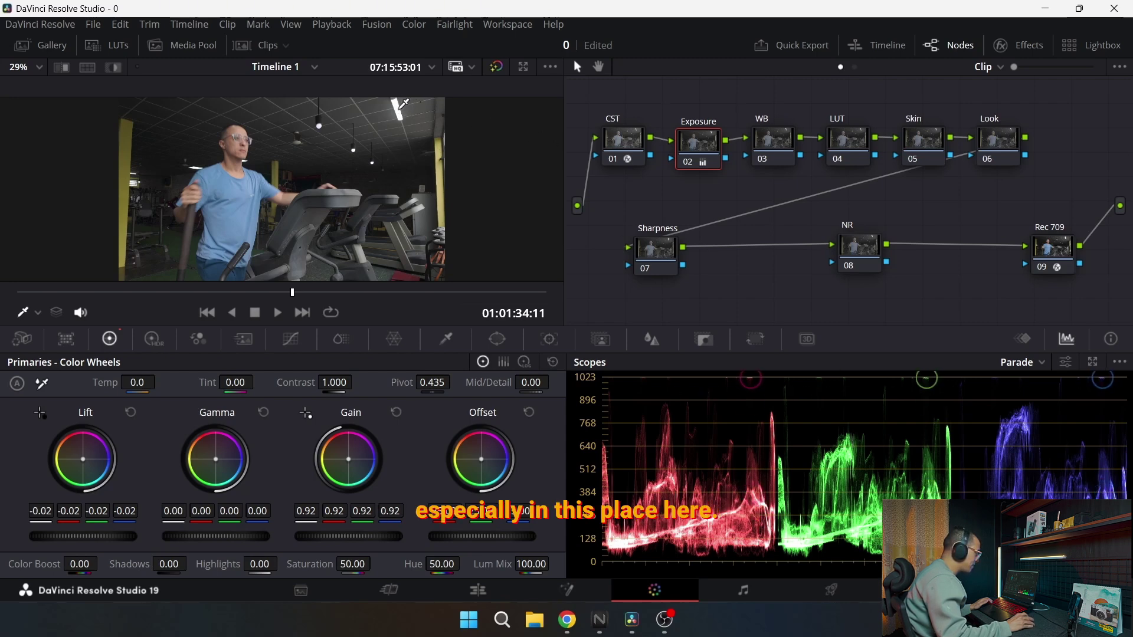
- Shape the Exposure custom curve into a gentle S: lower the top end, lift mids, deepen shadows
{"action": "left_click", "coordinate": [295, 342]}
{"action": "left_click_drag", "start_coordinate": [368, 392], "coordinate": [370, 405]}
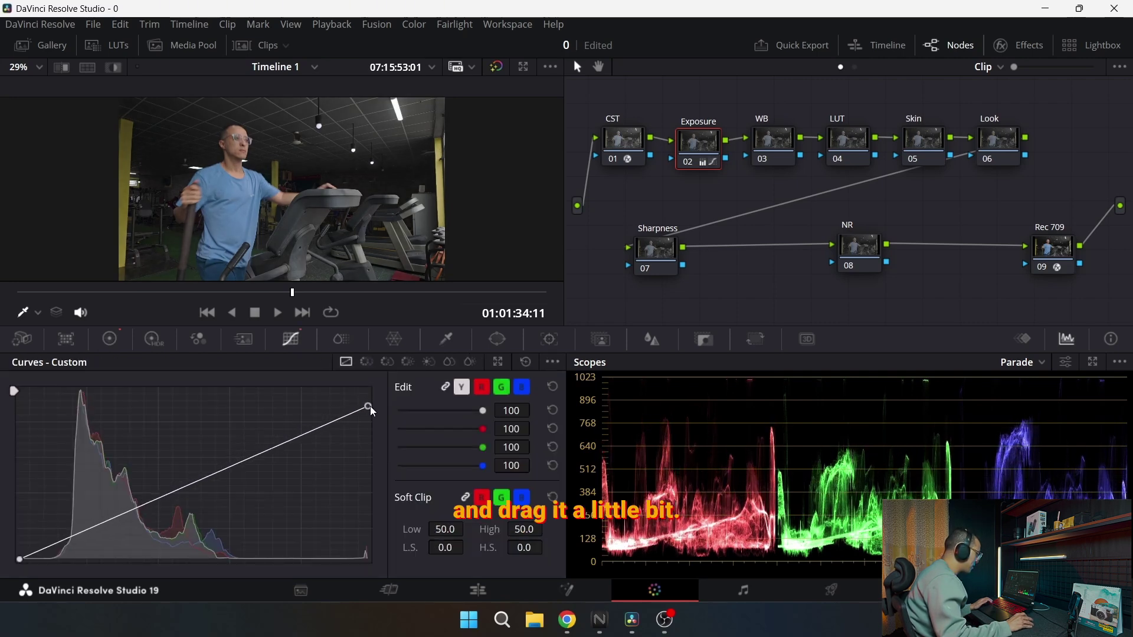
{"action": "left_click", "coordinate": [147, 496]}
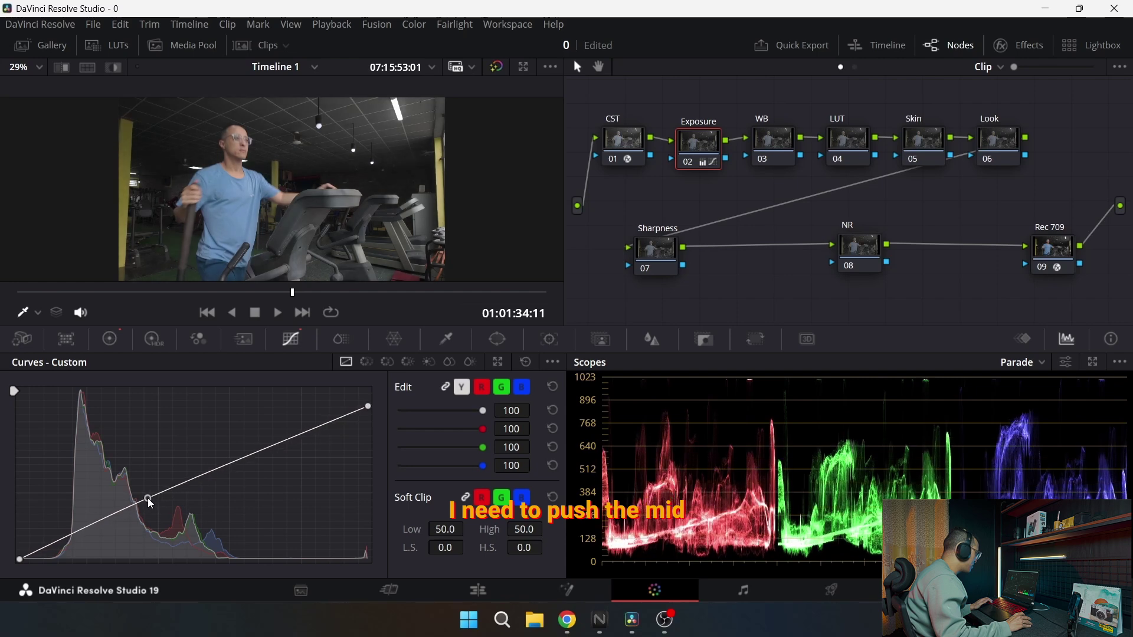
{"action": "left_click_drag", "start_coordinate": [148, 495], "coordinate": [147, 494]}
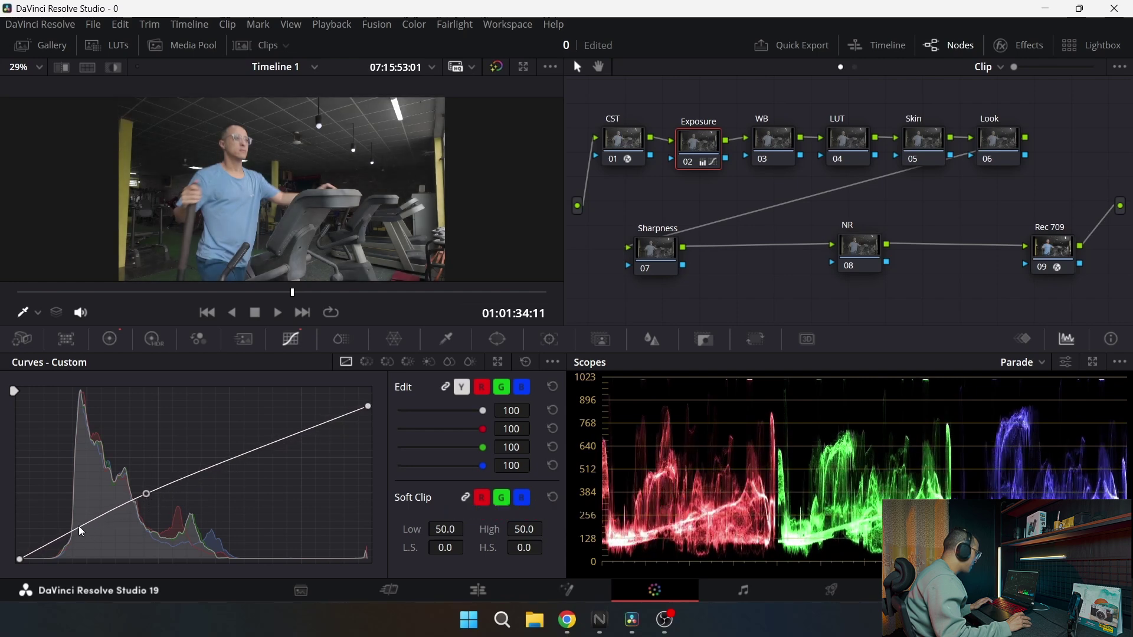
{"action": "left_click", "coordinate": [75, 531]}
{"action": "left_click_drag", "start_coordinate": [75, 533], "coordinate": [70, 541]}
{"action": "left_click", "coordinate": [150, 489]}
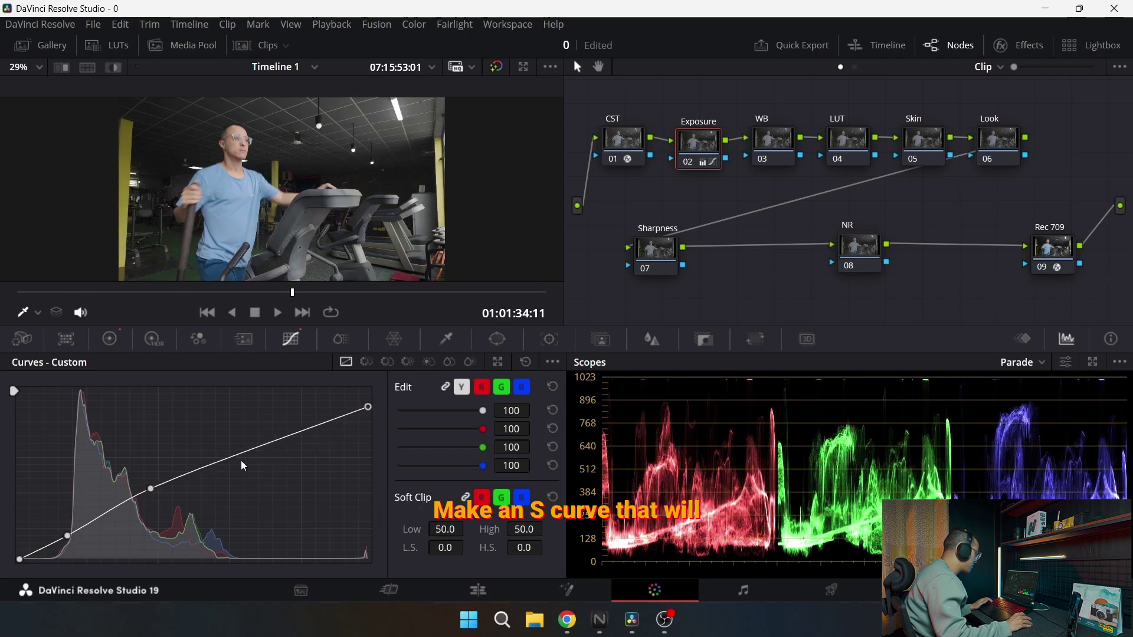
{"action": "left_click_drag", "start_coordinate": [150, 488], "coordinate": [155, 484]}
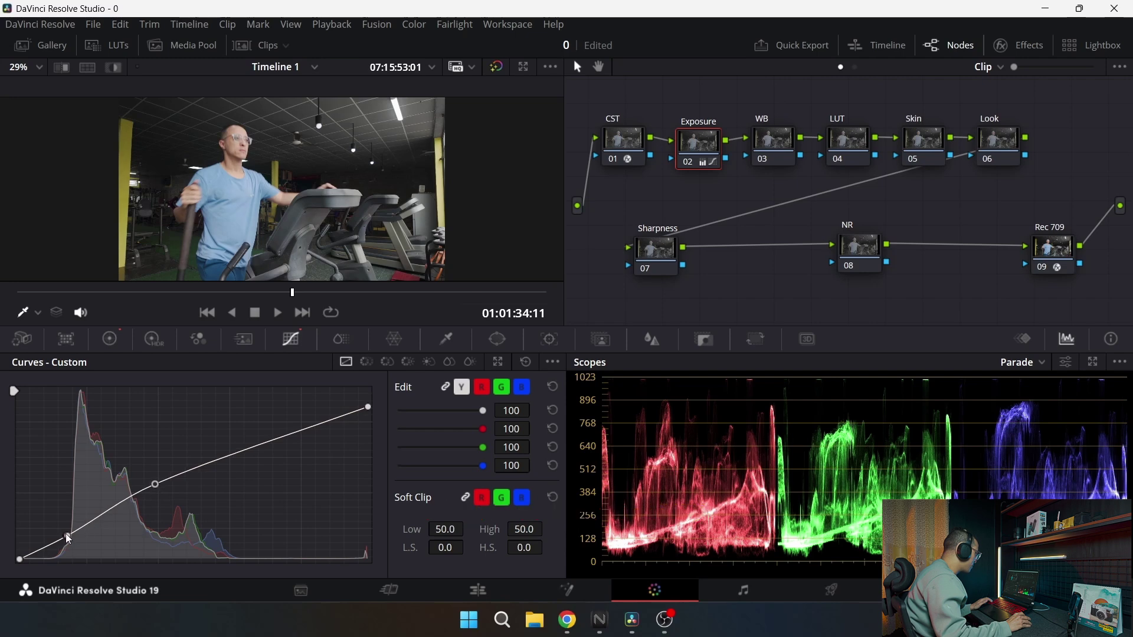
{"action": "left_click_drag", "start_coordinate": [67, 535], "coordinate": [66, 535]}
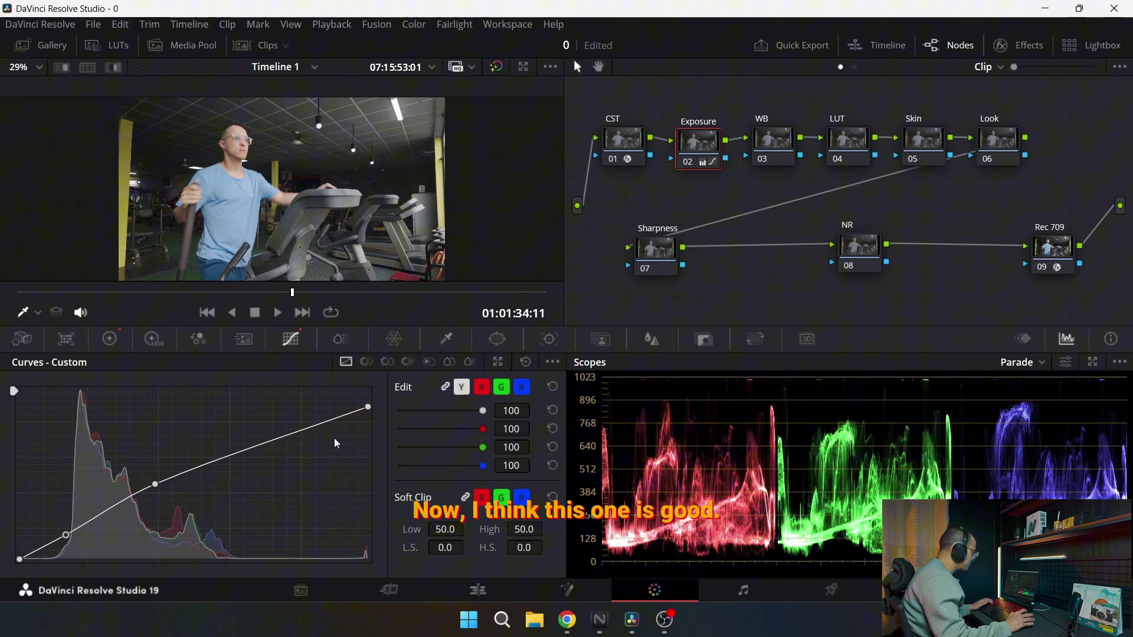
- Set Highlights to -20 in the primary colour wheels
{"action": "left_click", "coordinate": [113, 341]}
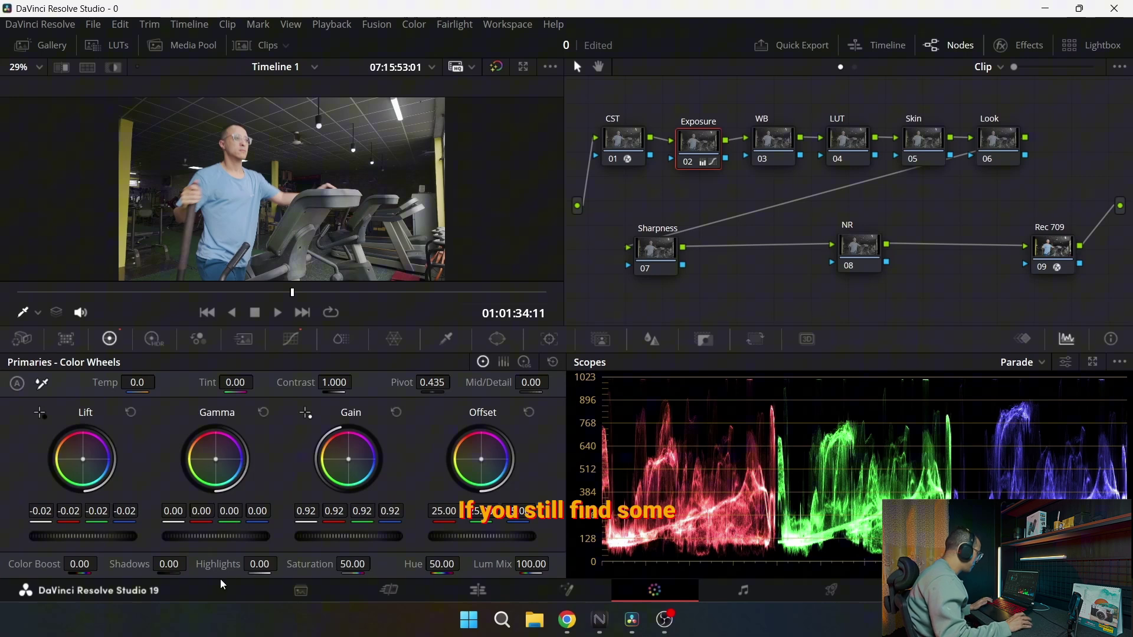
{"action": "left_click_drag", "start_coordinate": [259, 564], "coordinate": [231, 568]}
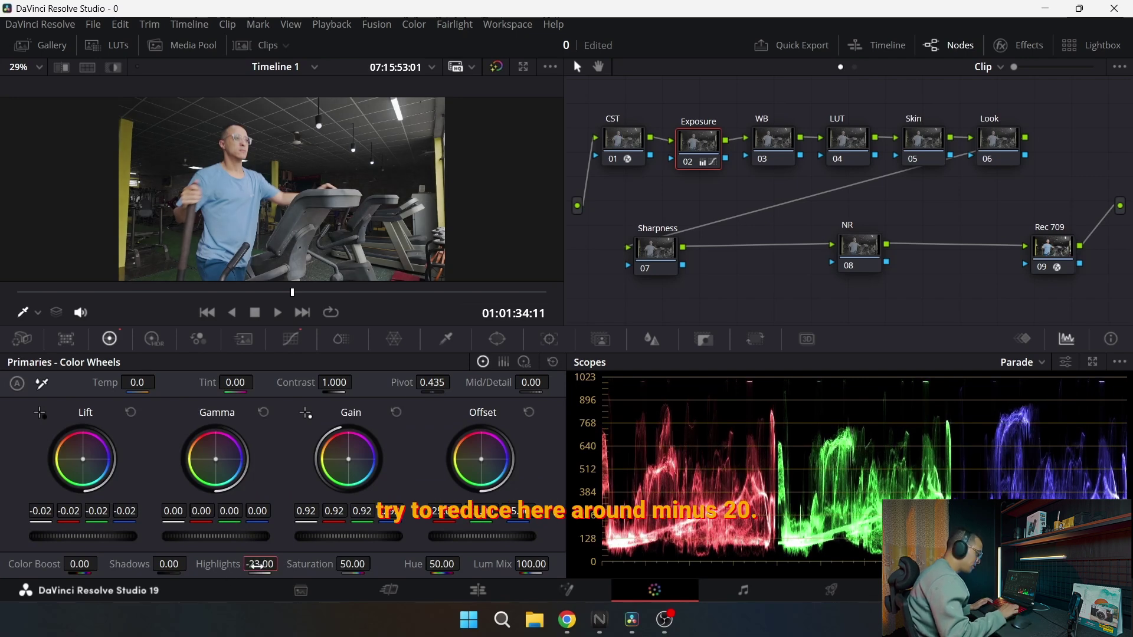
{"action": "type", "text": "-20"}
{"action": "key", "text": "Return"}
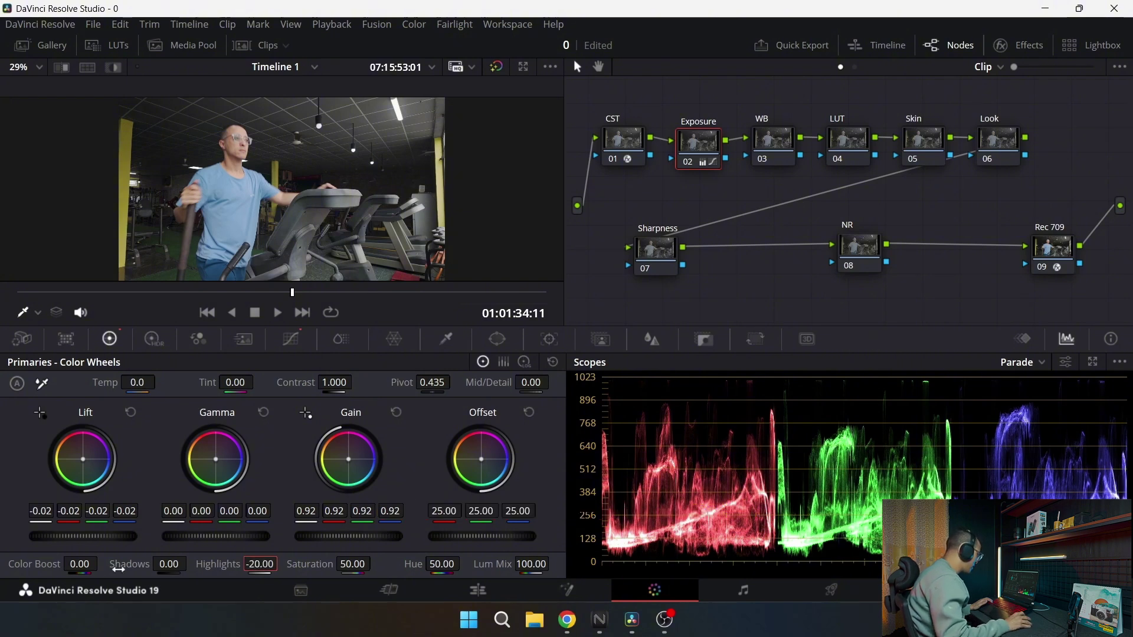
{"action": "left_click", "coordinate": [164, 564]}
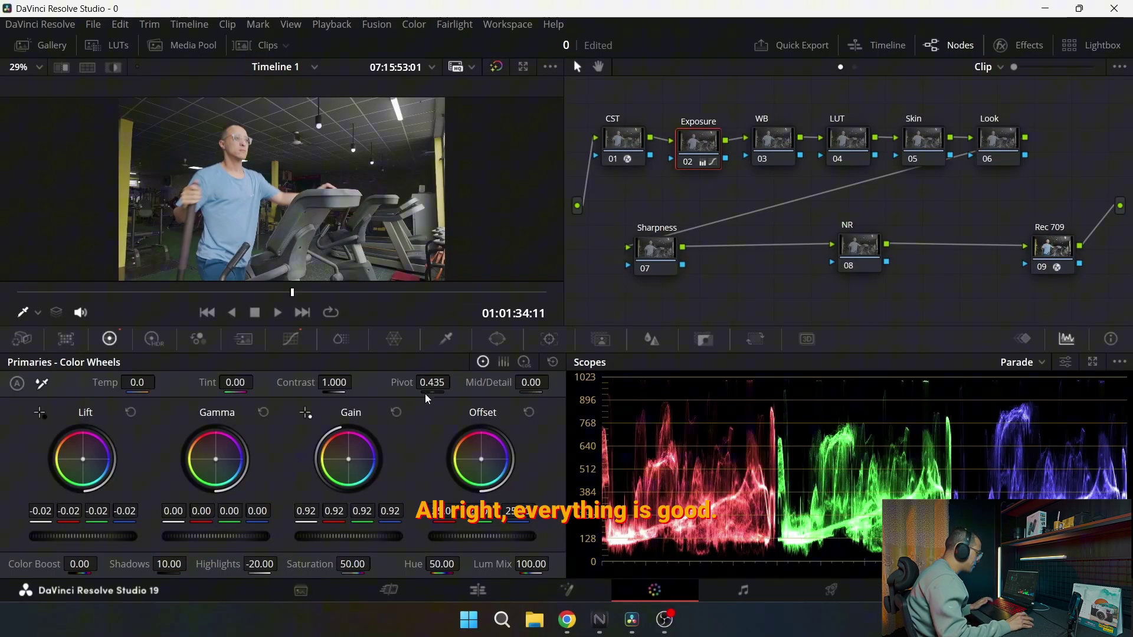
- Warm the WB node with a temperature of 30
{"action": "left_click", "coordinate": [768, 145]}
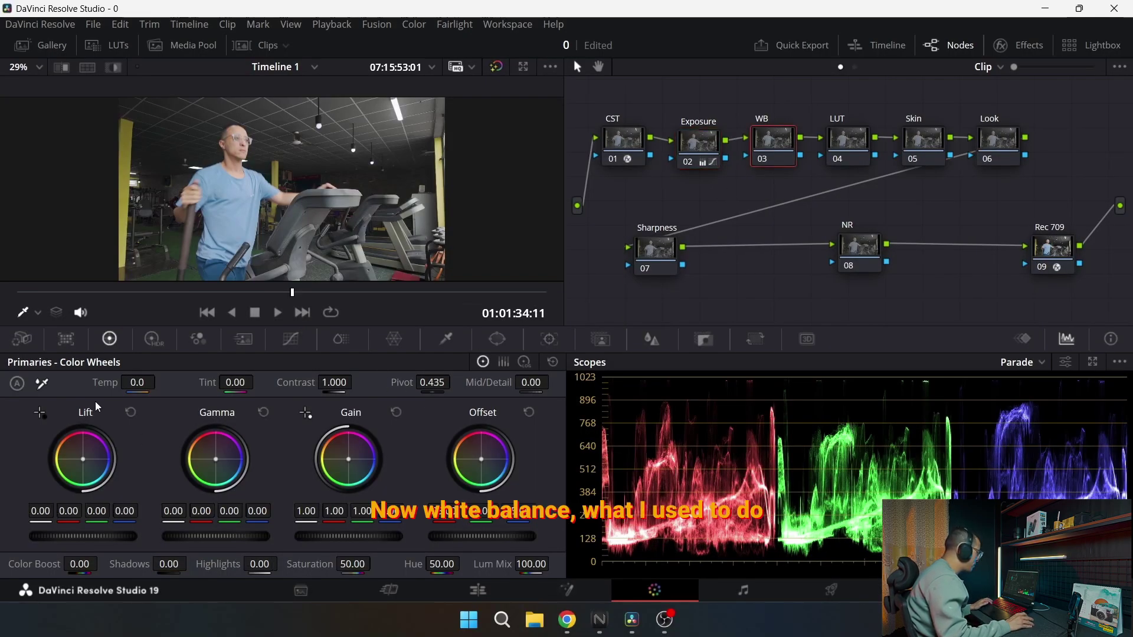
{"action": "left_click", "coordinate": [134, 383]}
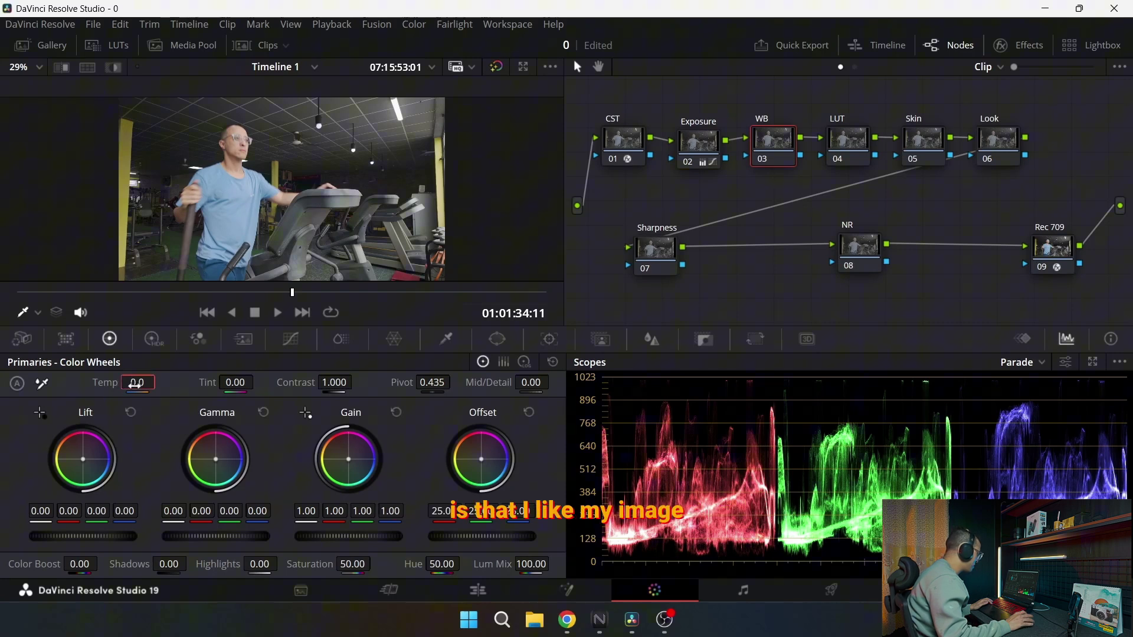
{"action": "key", "text": "Return"}
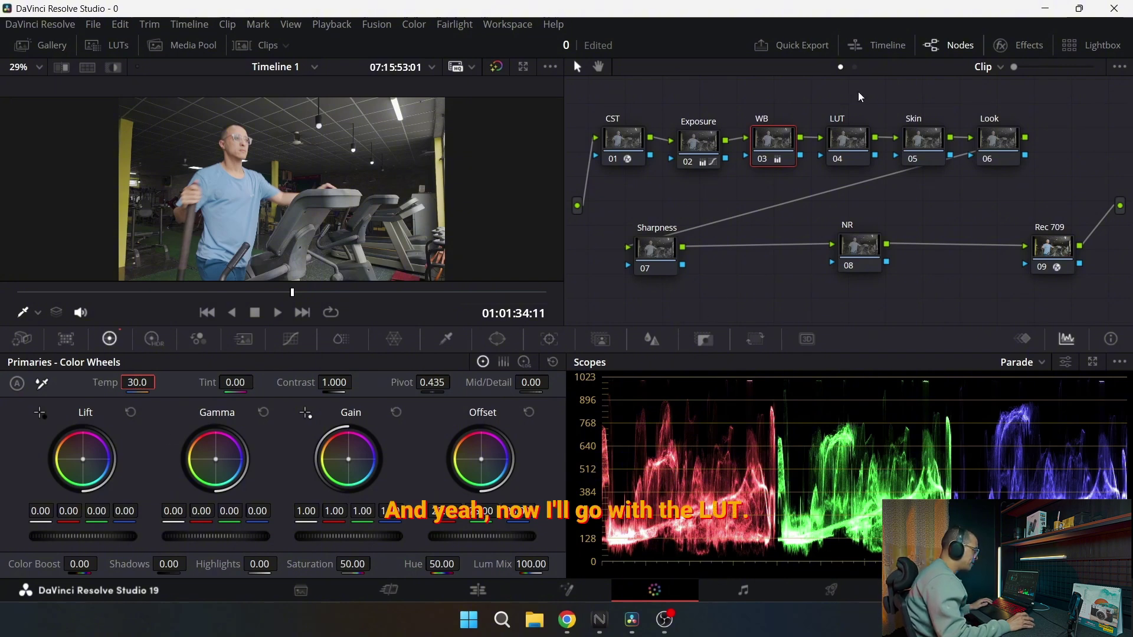
{"action": "left_click", "coordinate": [856, 143]}
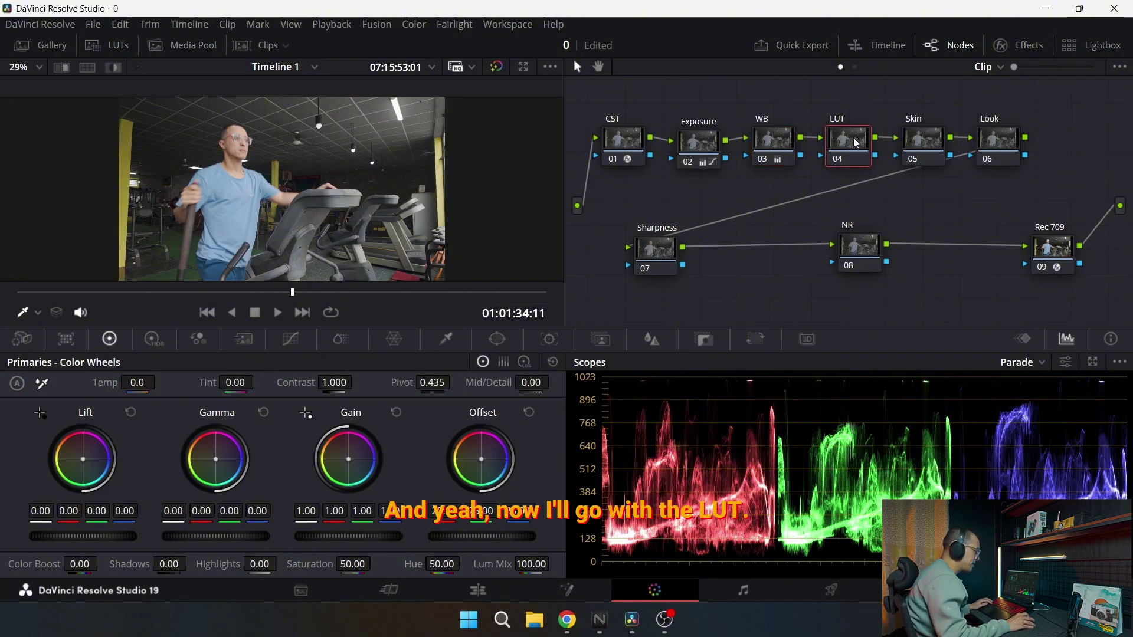
- Apply the ORANGE & TEAL 02 LUT to the LUT node (04)
{"action": "left_click", "coordinate": [262, 53]}
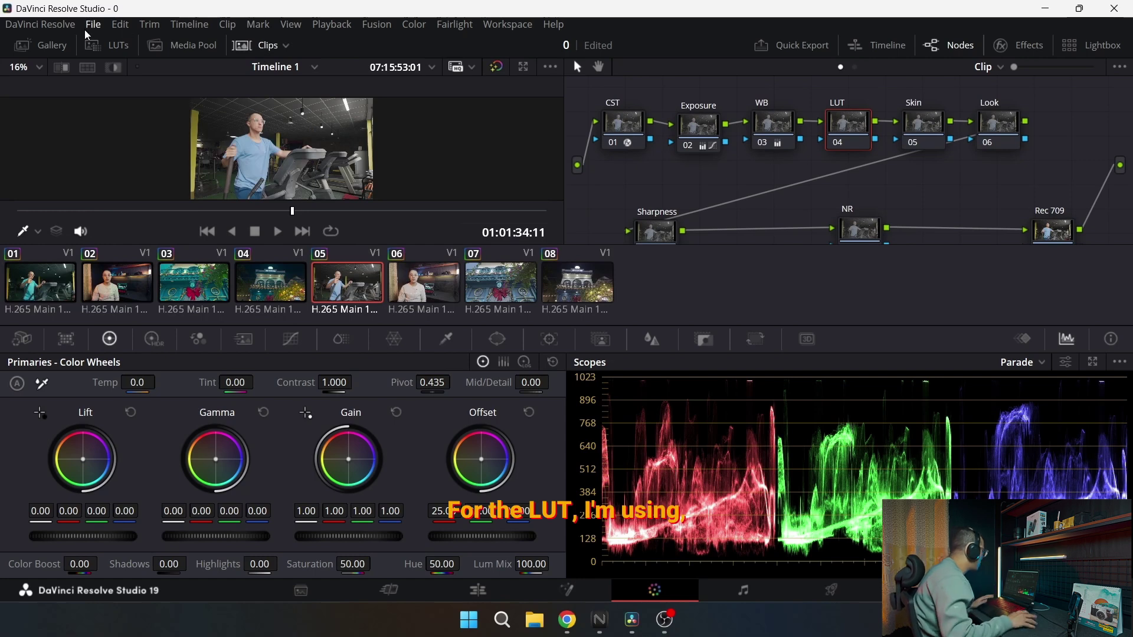
{"action": "left_click", "coordinate": [106, 55]}
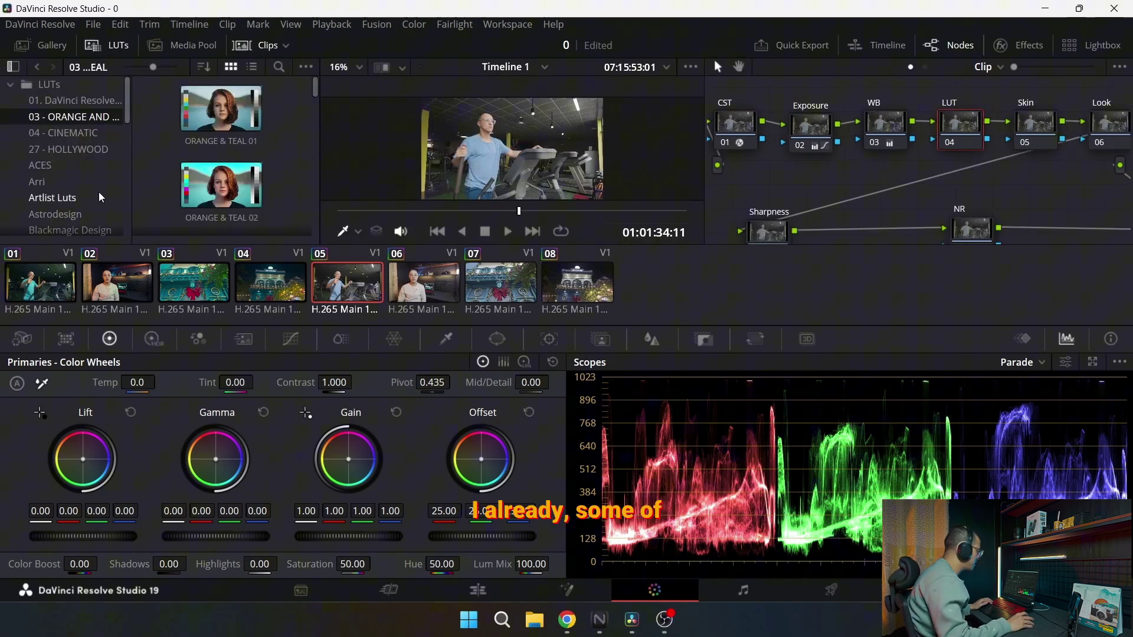
{"action": "mouse_move", "coordinate": [129, 118]}
{"action": "left_mouse_down"}
{"action": "mouse_move", "coordinate": [129, 153]}
{"action": "mouse_move", "coordinate": [131, 109]}
{"action": "left_mouse_up"}
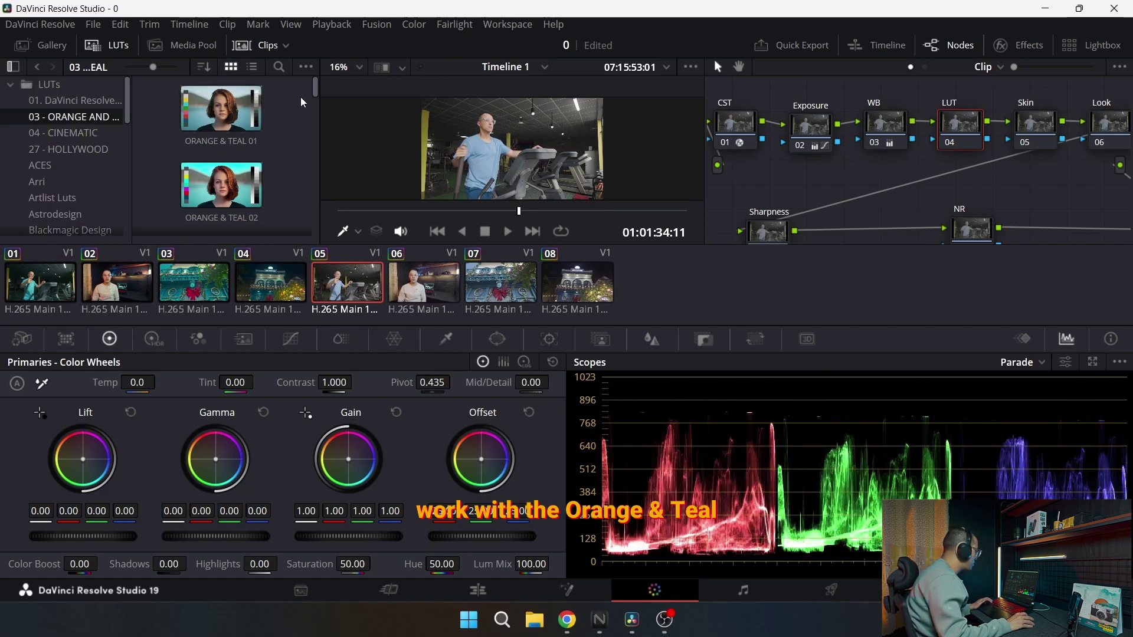
{"action": "mouse_move", "coordinate": [317, 103]}
{"action": "left_mouse_down"}
{"action": "mouse_move", "coordinate": [316, 224]}
{"action": "mouse_move", "coordinate": [322, 93]}
{"action": "left_mouse_up"}
{"action": "left_click_drag", "start_coordinate": [222, 185], "coordinate": [971, 131]}
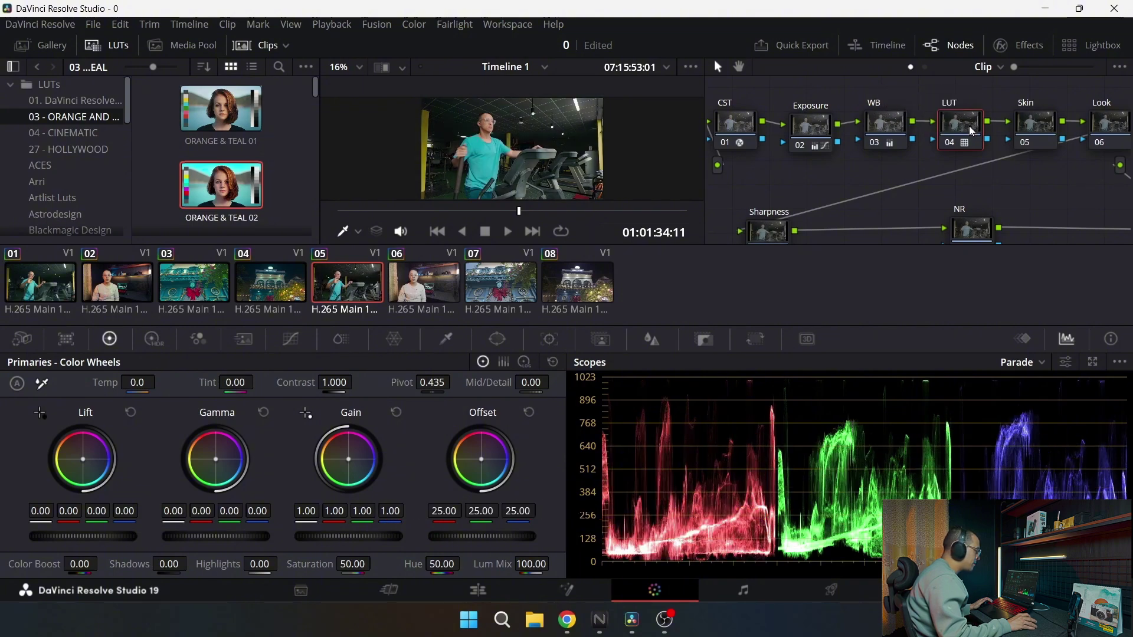
- Halve the LUT's strength with a Key Output Gain of 0.5
{"action": "left_click", "coordinate": [713, 339]}
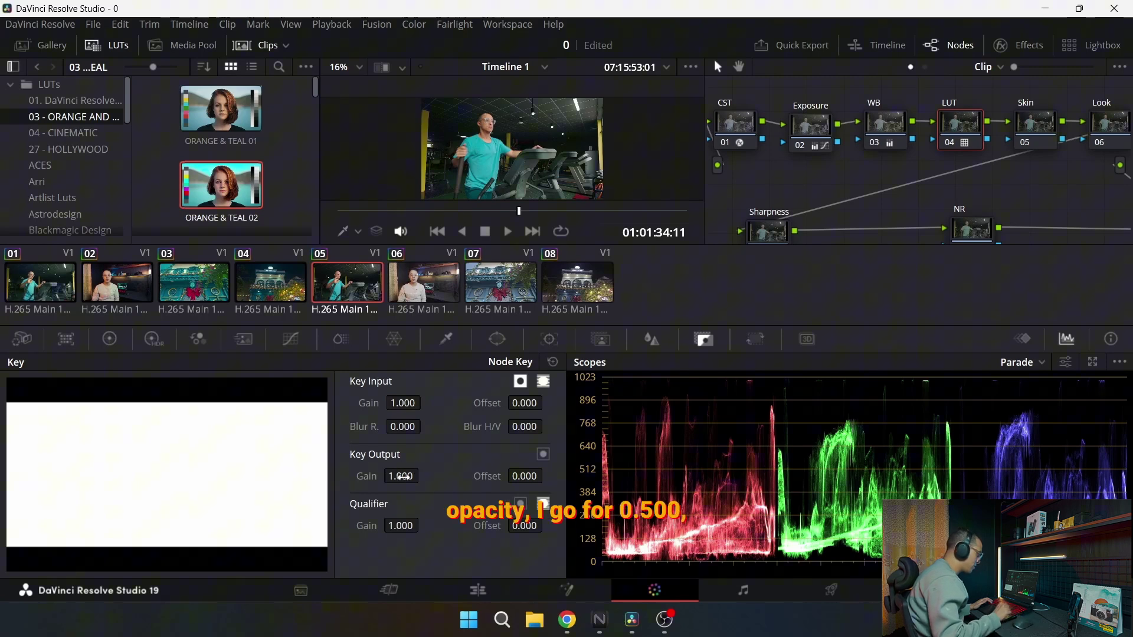
{"action": "double_click", "coordinate": [403, 476]}
{"action": "type", "text": "0.5"}
{"action": "key", "text": "Return"}
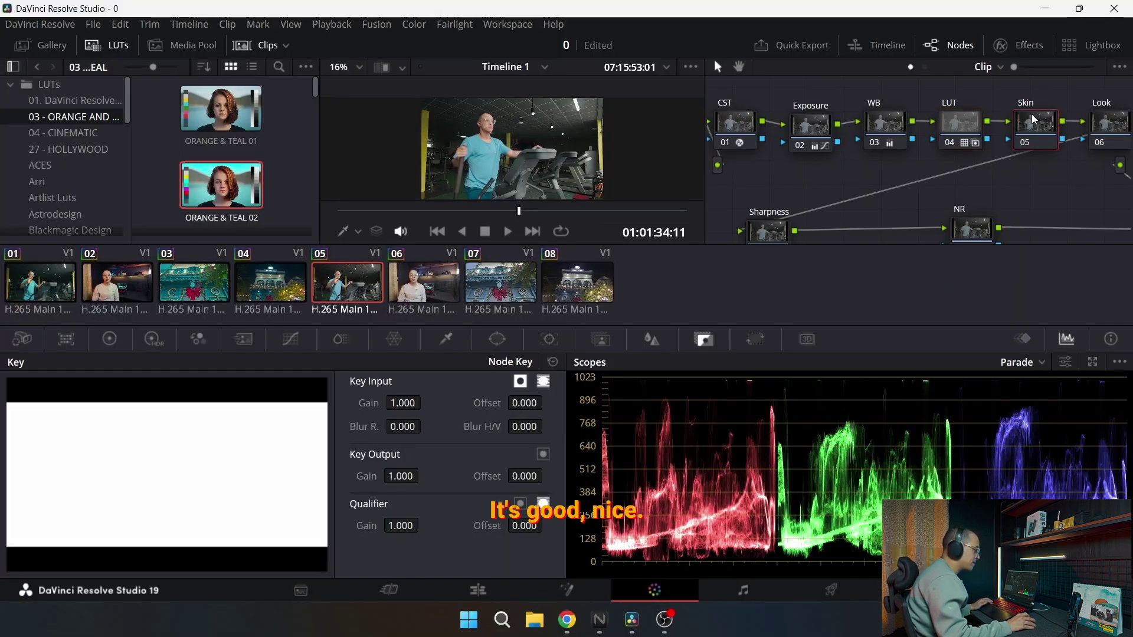
{"action": "left_click_drag", "start_coordinate": [768, 232], "coordinate": [768, 221]}
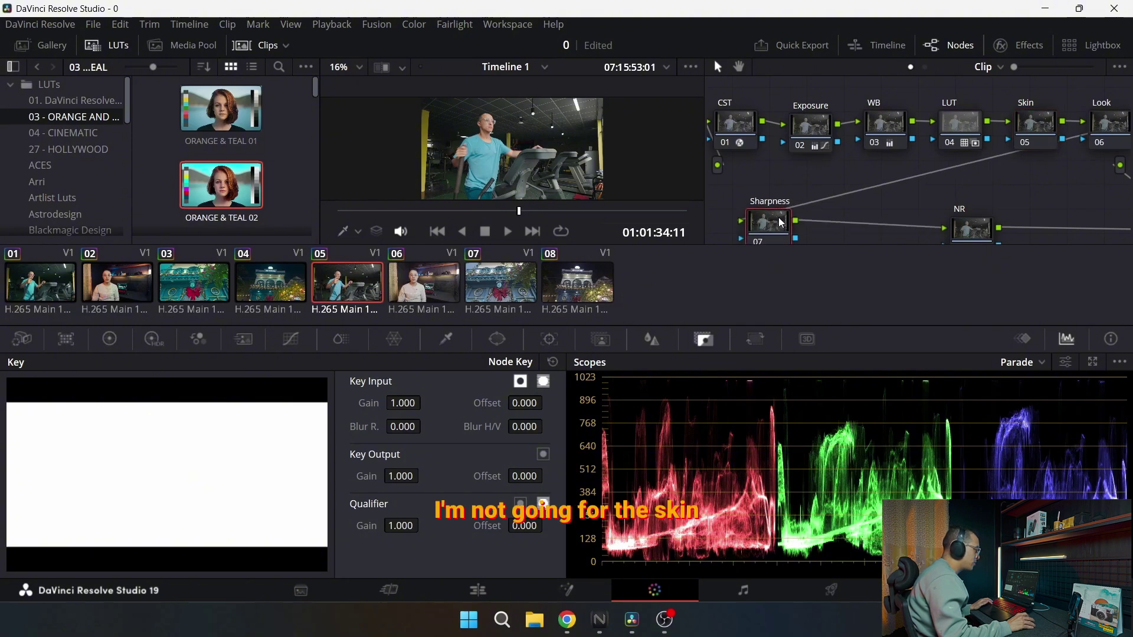
{"action": "left_click", "coordinate": [1020, 46]}
- Tidy the node tree into neat rows and select the Look node
{"action": "left_click", "coordinate": [271, 48]}
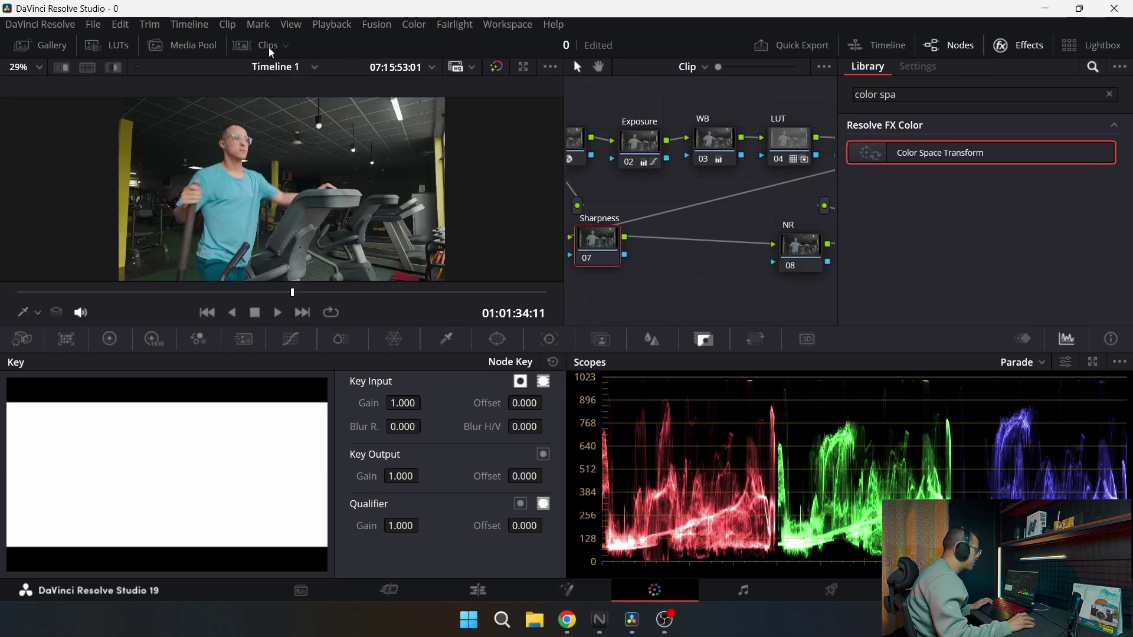
{"action": "right_click", "coordinate": [749, 211]}
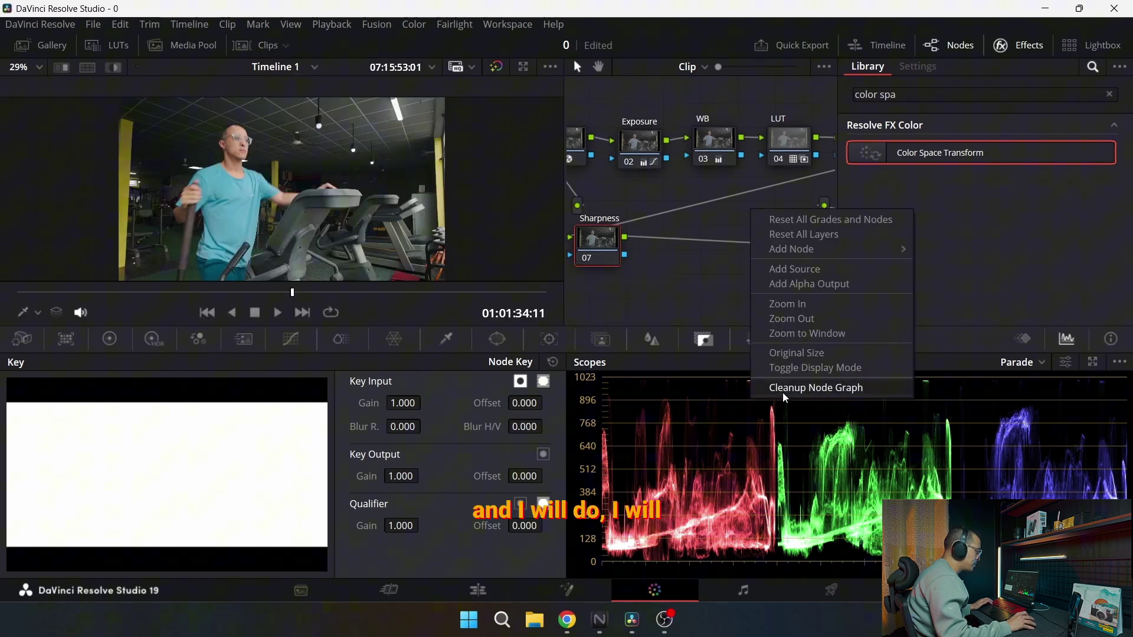
{"action": "left_click", "coordinate": [783, 393]}
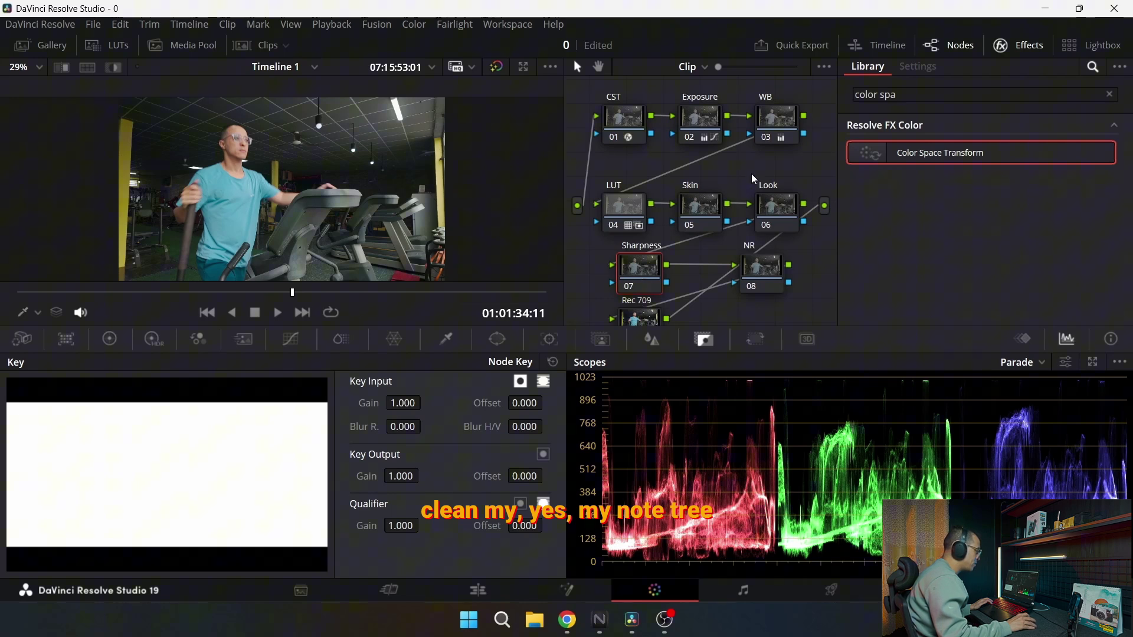
{"action": "left_click", "coordinate": [767, 208]}
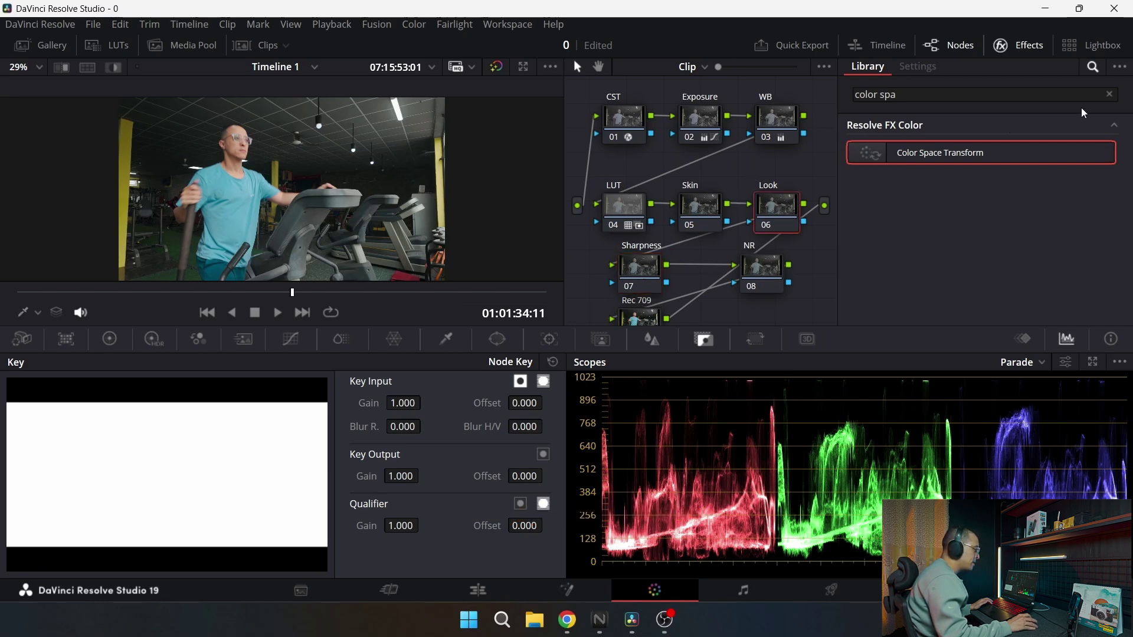
- Apply Film Look Creator to the Look node with Color and Effects Blend at 0.500
{"action": "left_click", "coordinate": [1109, 94]}
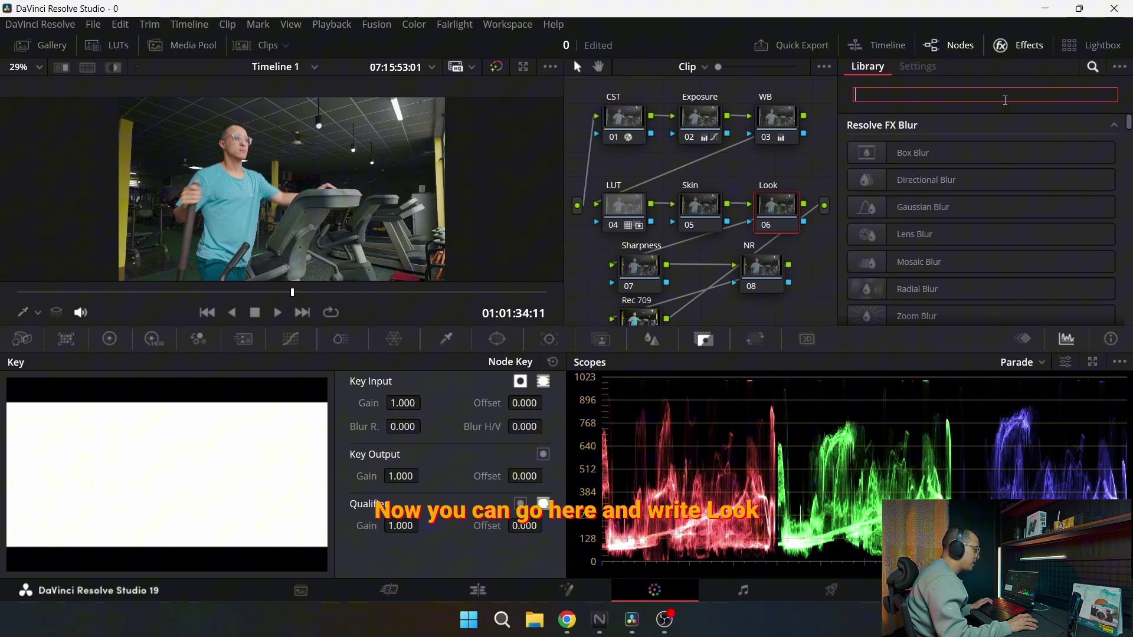
{"action": "type", "text": "look"}
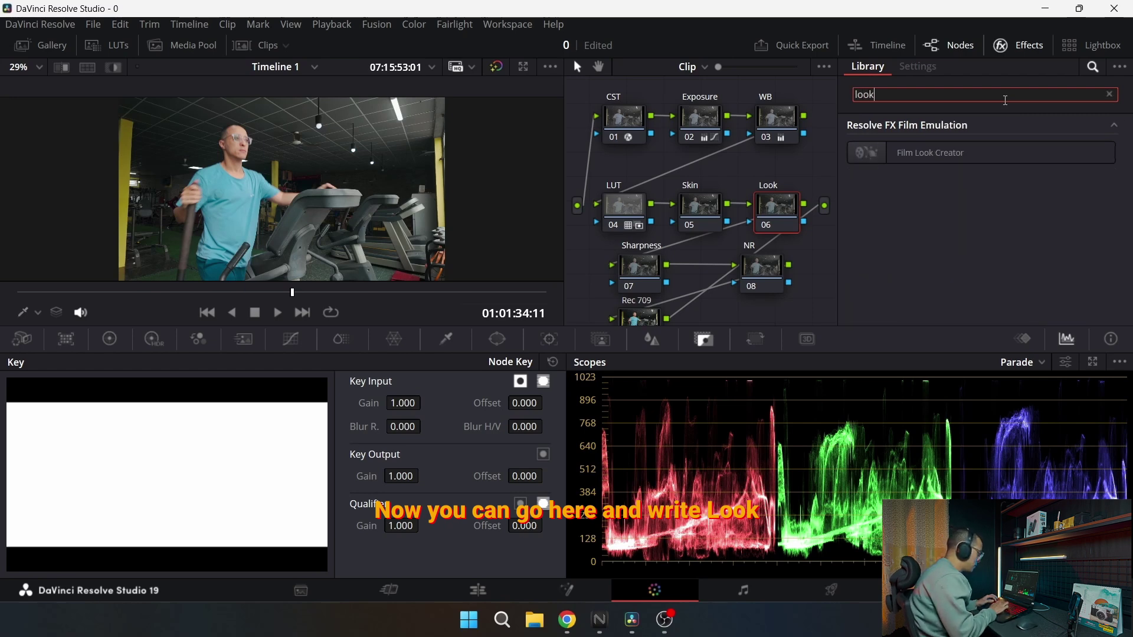
{"action": "left_click_drag", "start_coordinate": [982, 151], "coordinate": [786, 211]}
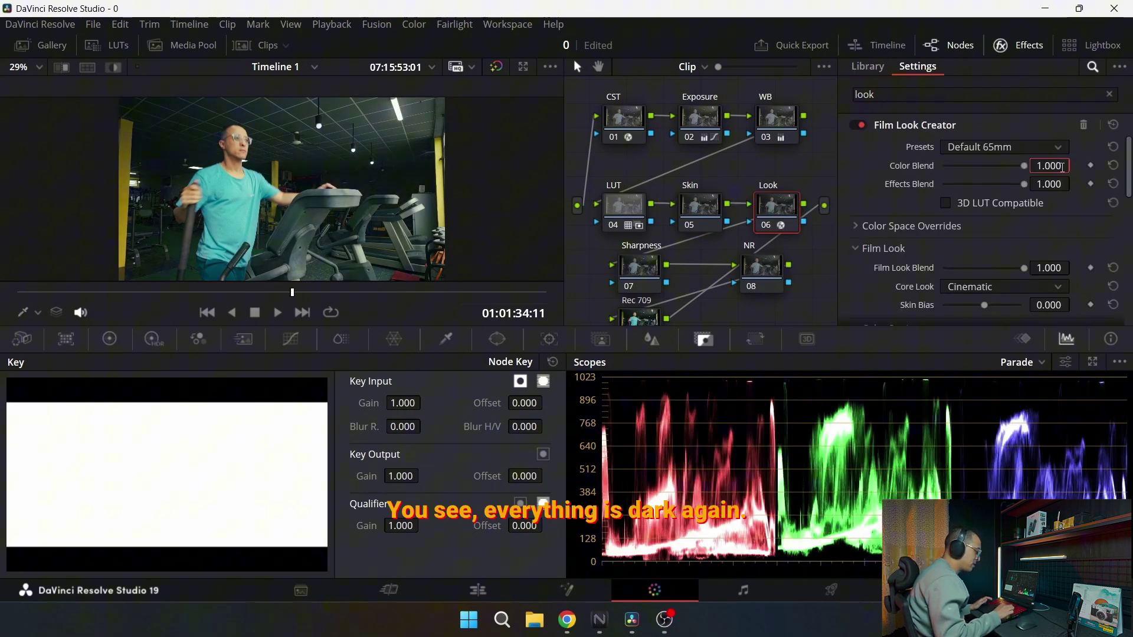
{"action": "key", "text": "Return"}
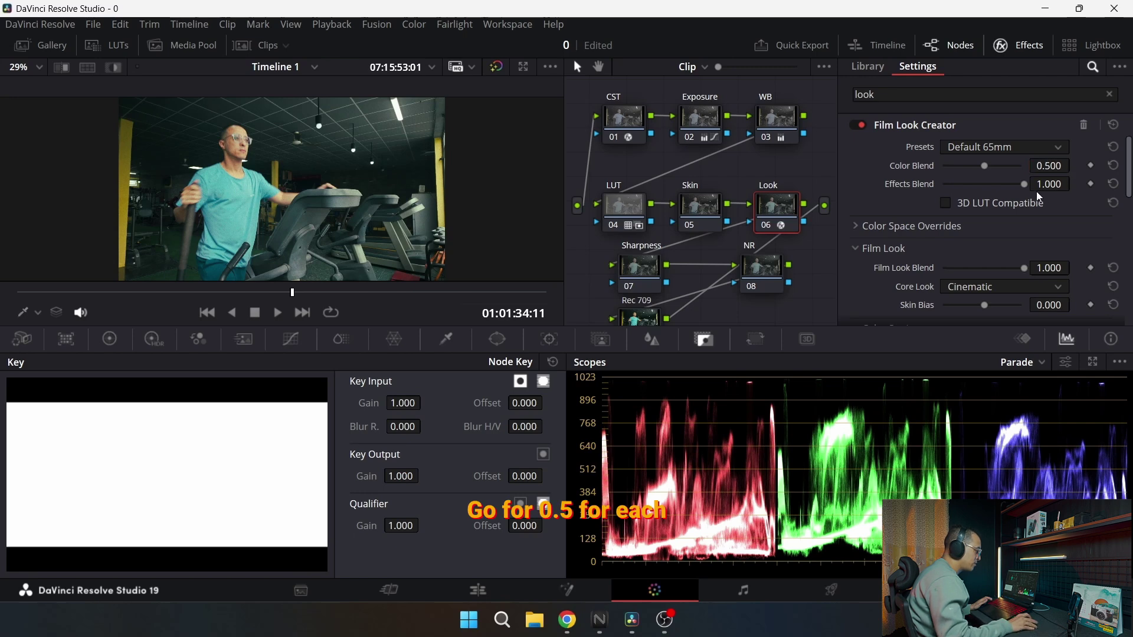
{"action": "left_click", "coordinate": [1047, 184]}
{"action": "type", "text": "0.50"}
{"action": "key", "text": "Return"}
- Choose the Default No Effects preset and set Film Look Blend to 0.500
{"action": "left_click", "coordinate": [1002, 148]}
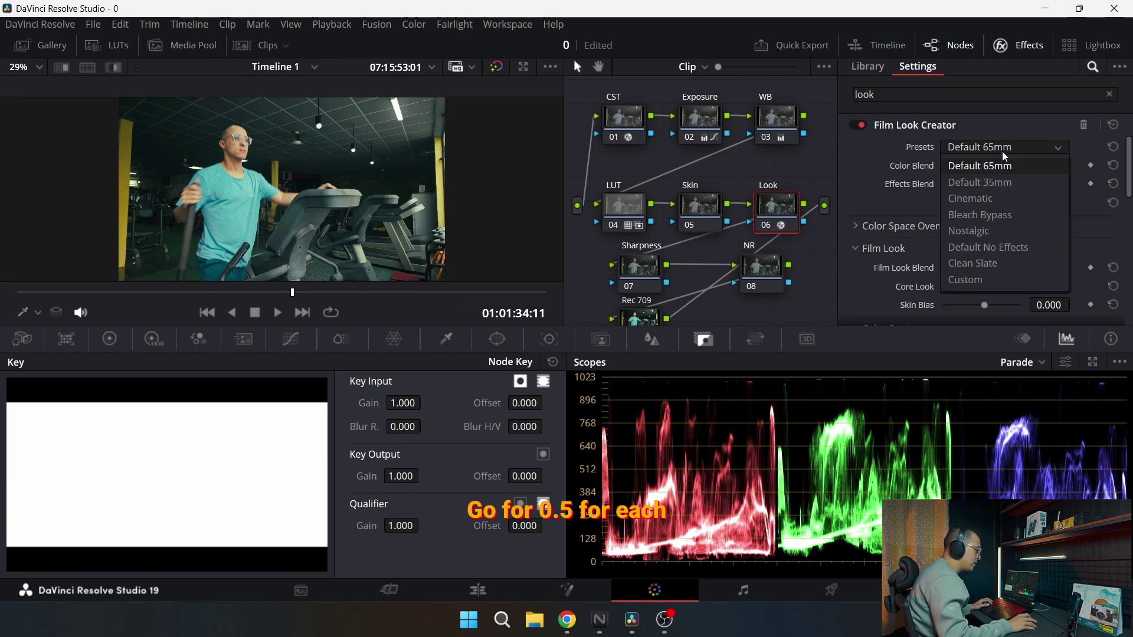
{"action": "left_click", "coordinate": [1016, 248]}
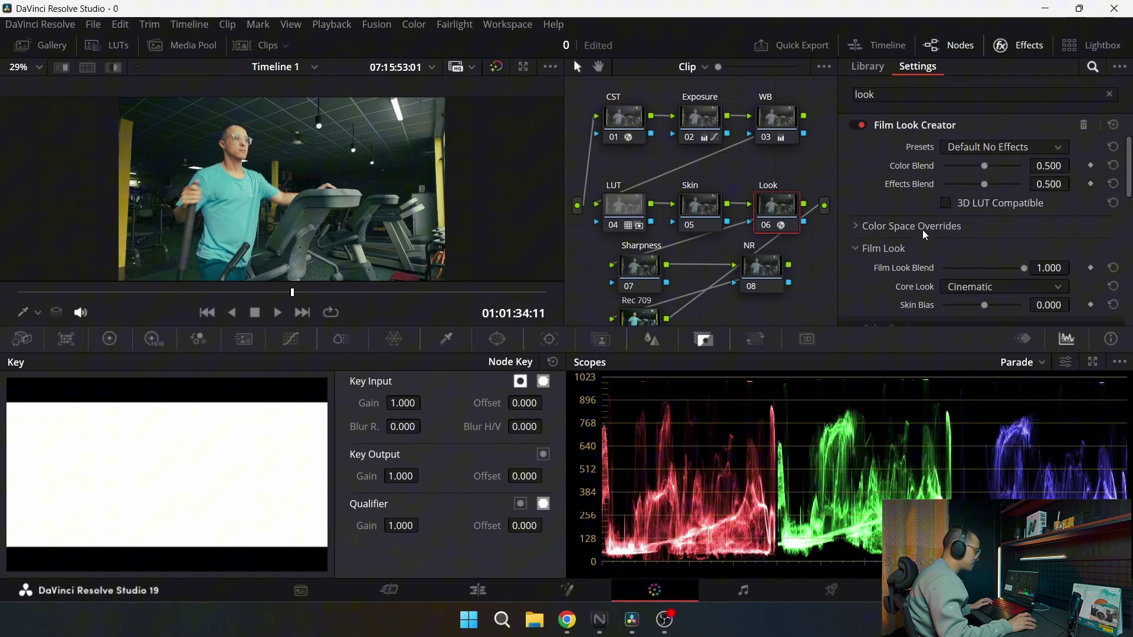
{"action": "scroll", "coordinate": [997, 235], "scroll_direction": "down", "scroll_amount": 1}
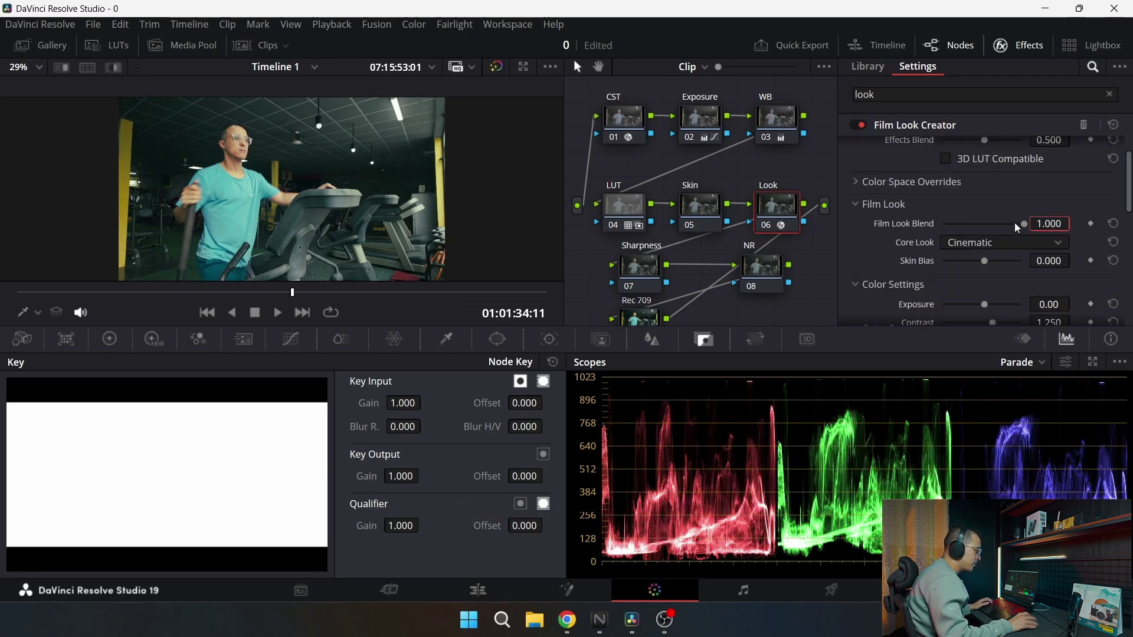
{"action": "type", "text": "0.500"}
{"action": "key", "text": "Return"}
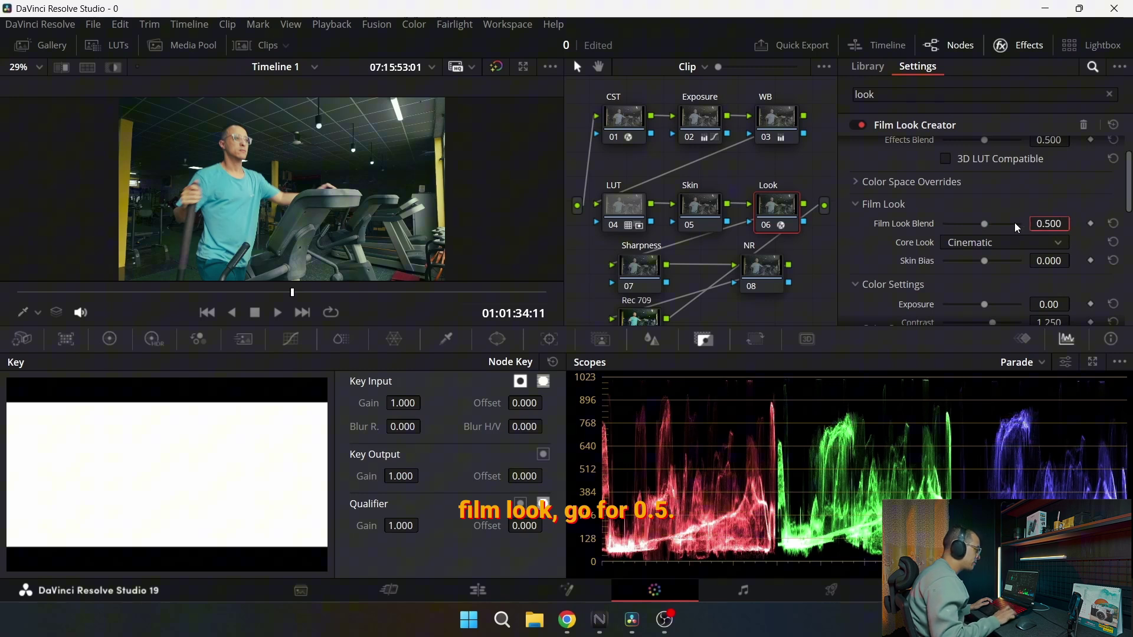
- Try the Rochester, Akasaka and Vintage core looks, settling on Cinematic
{"action": "left_click", "coordinate": [968, 242]}
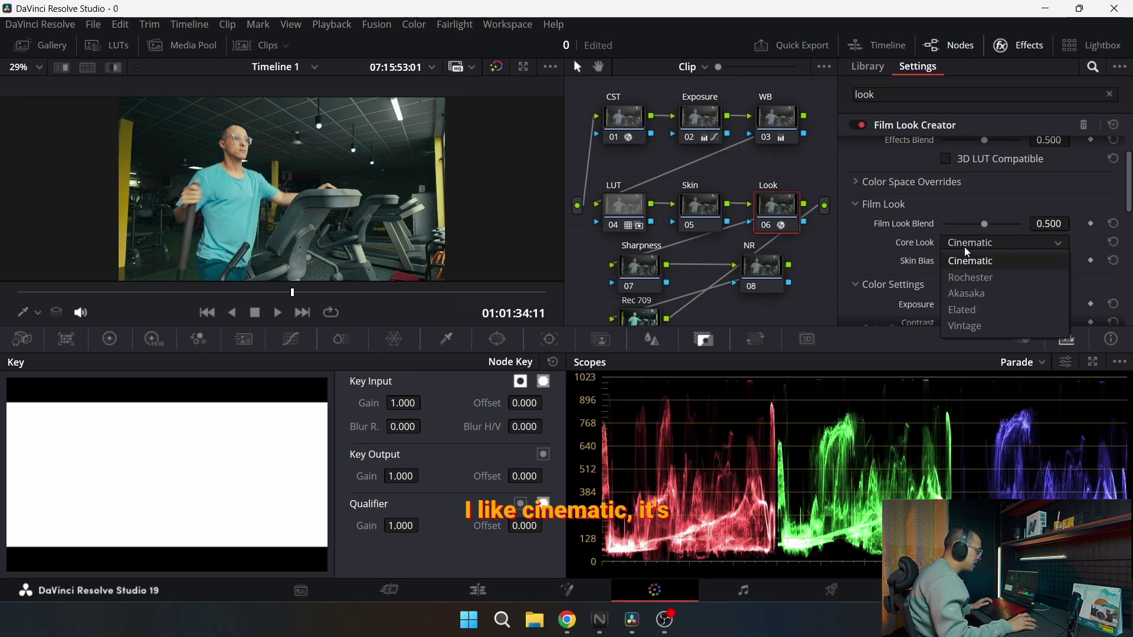
{"action": "left_click", "coordinate": [956, 275]}
{"action": "left_click", "coordinate": [950, 243]}
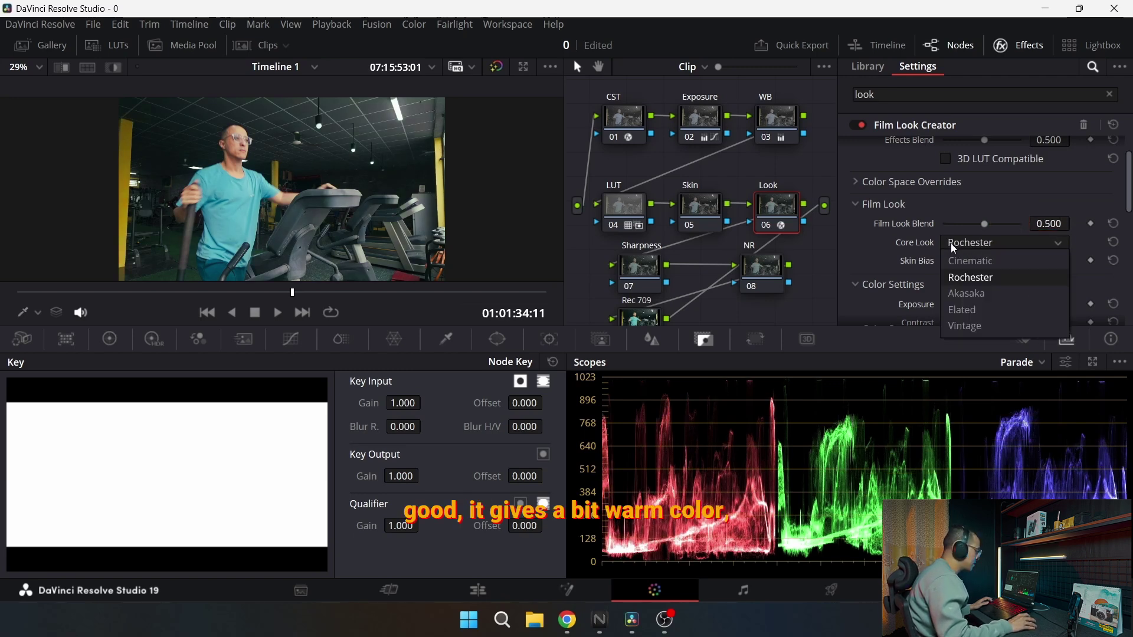
{"action": "left_click", "coordinate": [947, 292]}
{"action": "left_click", "coordinate": [958, 243]}
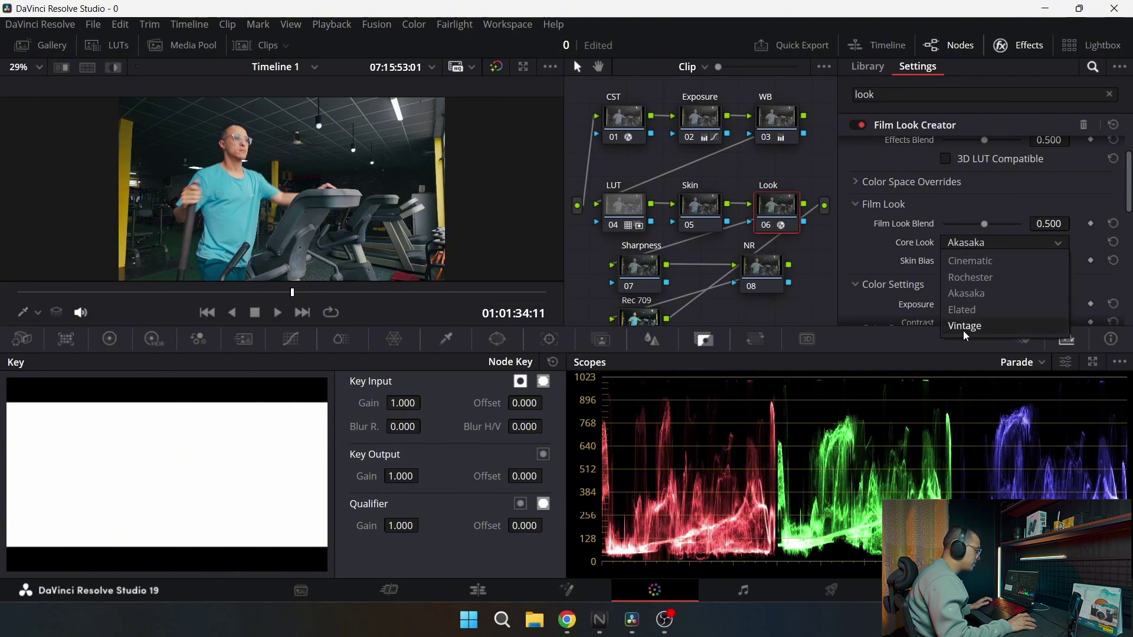
{"action": "left_click", "coordinate": [962, 326]}
{"action": "left_click", "coordinate": [957, 241]}
{"action": "left_click", "coordinate": [960, 262]}
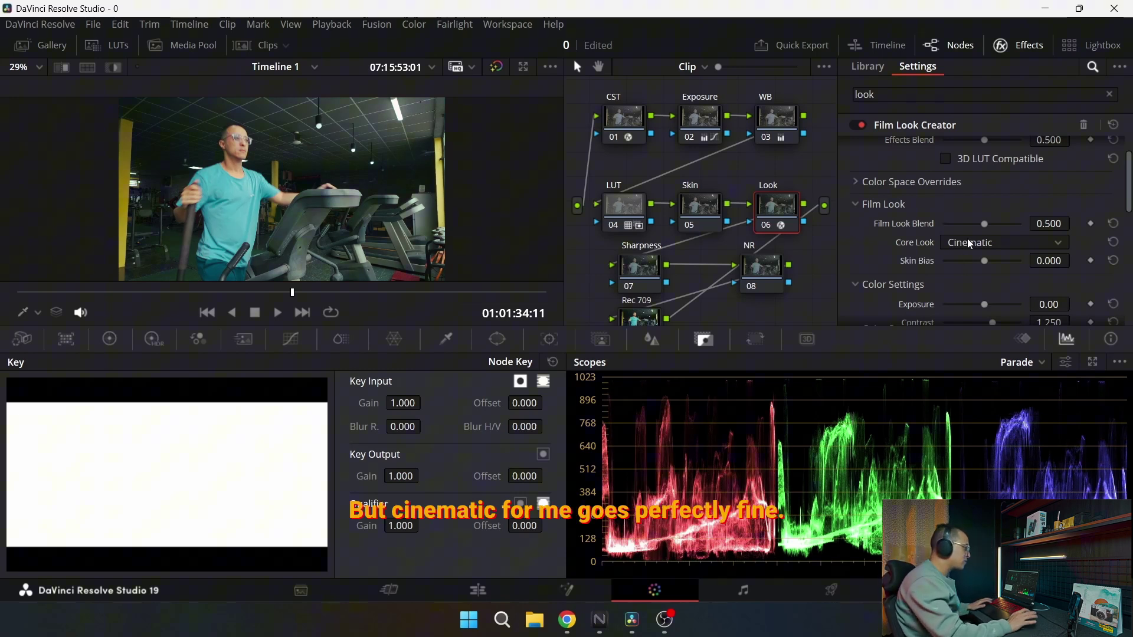
{"action": "left_click", "coordinate": [967, 238]}
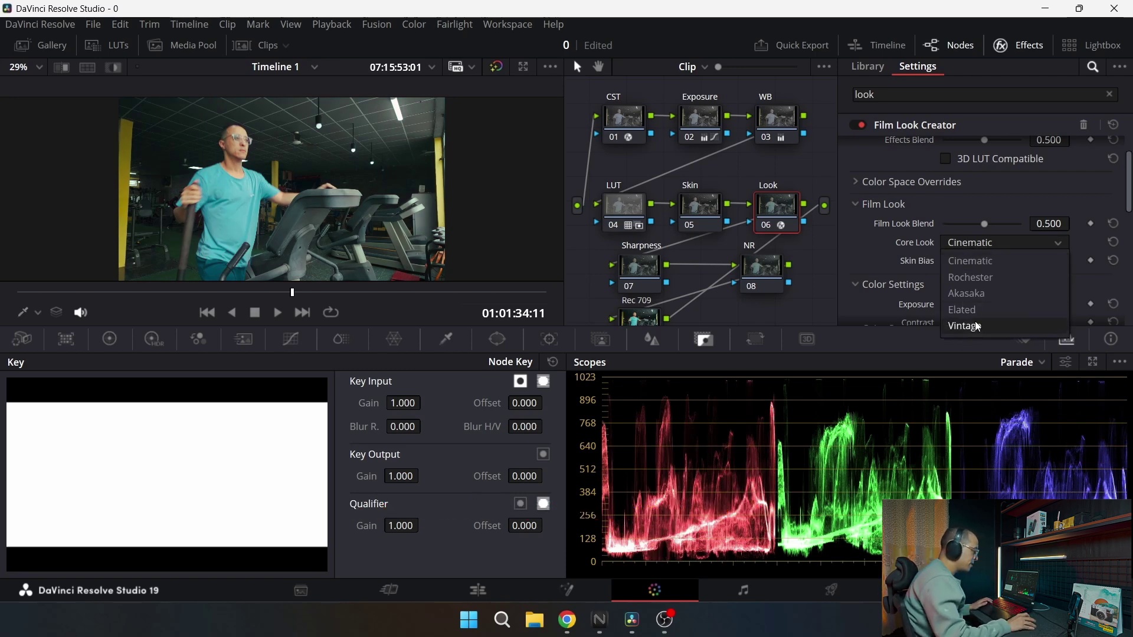
{"action": "left_click", "coordinate": [969, 239]}
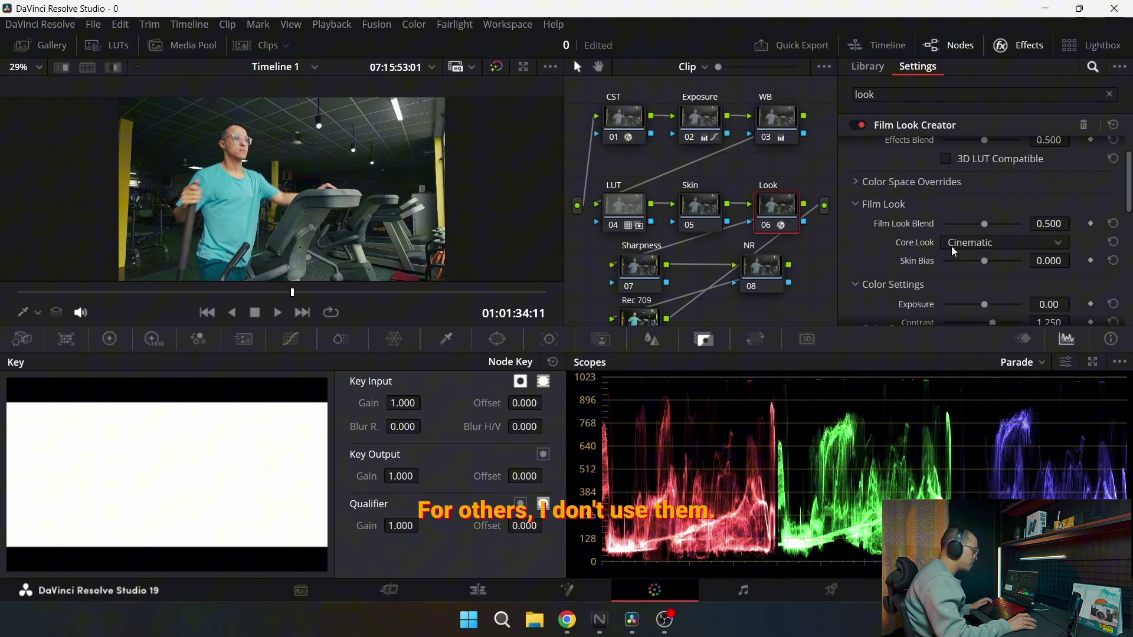
- Raise Richness to 2.559 and preview the gym clip full screen
{"action": "scroll", "coordinate": [886, 259], "scroll_direction": "down", "scroll_amount": 5}
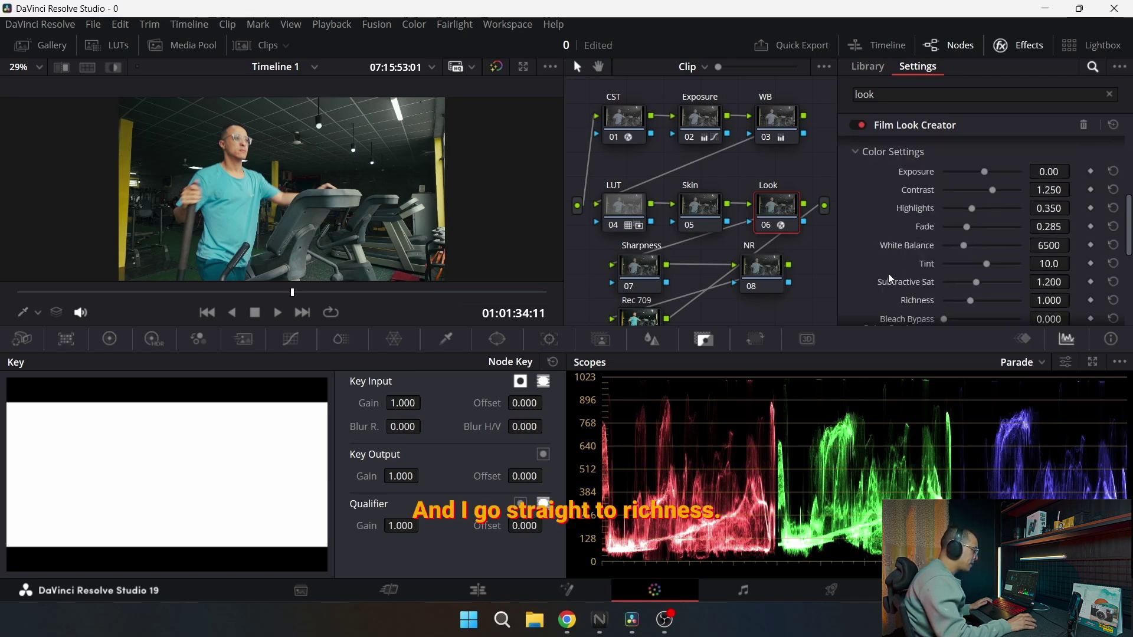
{"action": "scroll", "coordinate": [897, 256], "scroll_direction": "up", "scroll_amount": 5}
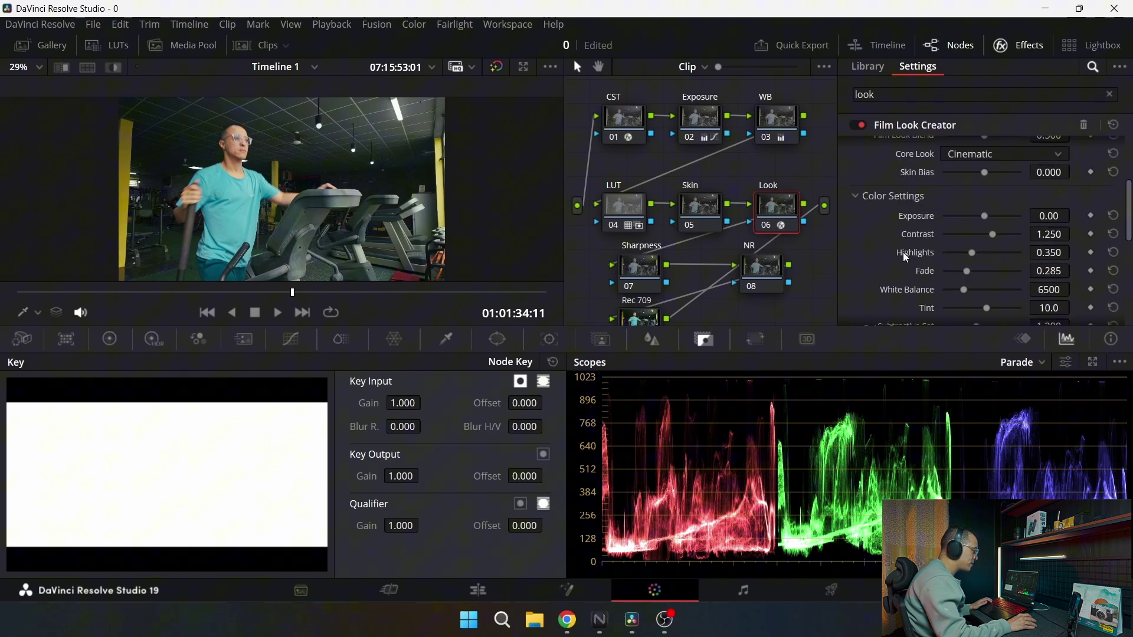
{"action": "scroll", "coordinate": [887, 251], "scroll_direction": "down", "scroll_amount": 5}
{"action": "left_click_drag", "start_coordinate": [971, 256], "coordinate": [1011, 261]}
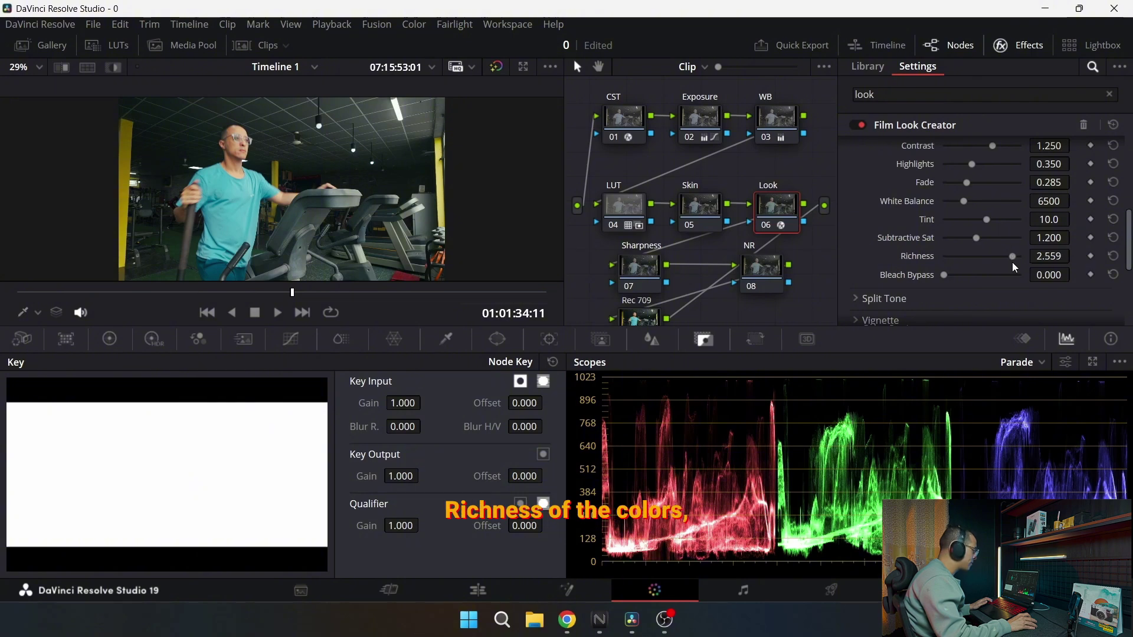
{"action": "key", "text": "ctrl+f"}
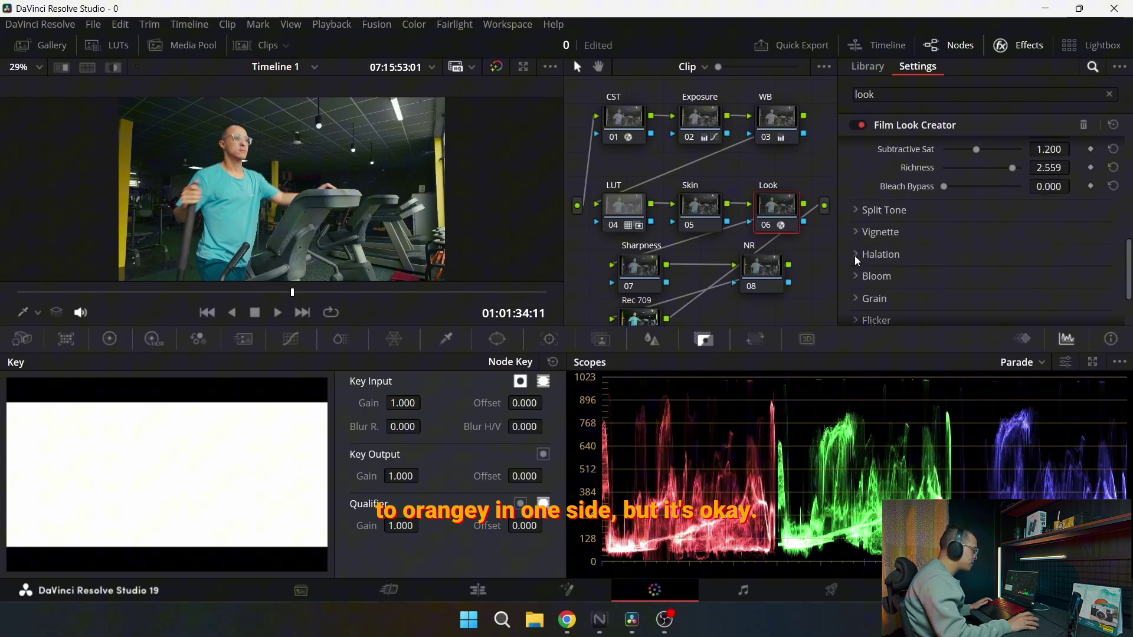
- Expand the Film Gate settings, enable the film gate and begin widening its ratio
{"action": "left_click", "coordinate": [816, 204]}
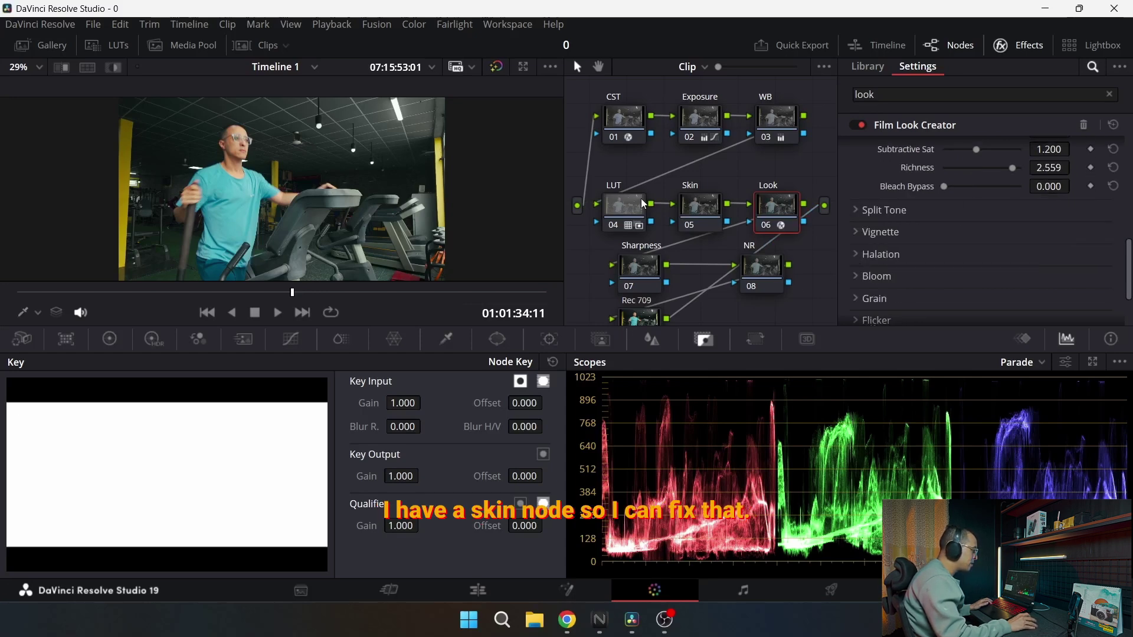
{"action": "scroll", "coordinate": [918, 239], "scroll_direction": "down", "scroll_amount": 2}
{"action": "scroll", "coordinate": [911, 232], "scroll_direction": "down", "scroll_amount": 2}
{"action": "left_click", "coordinate": [890, 275]}
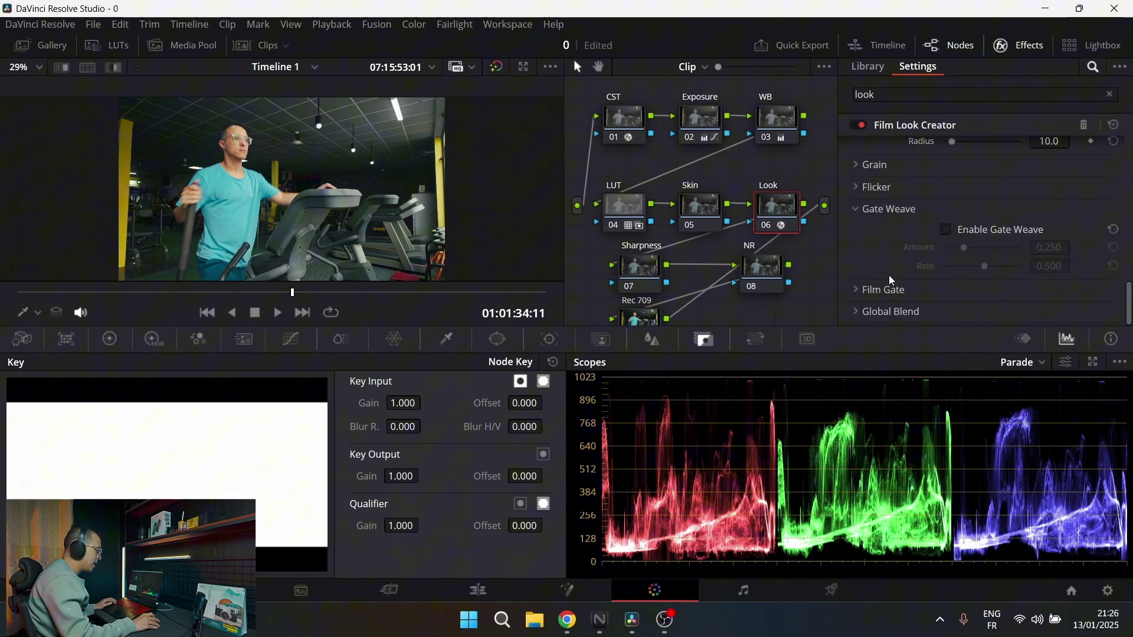
{"action": "left_click", "coordinate": [889, 286]}
{"action": "scroll", "coordinate": [887, 250], "scroll_direction": "down", "scroll_amount": 2}
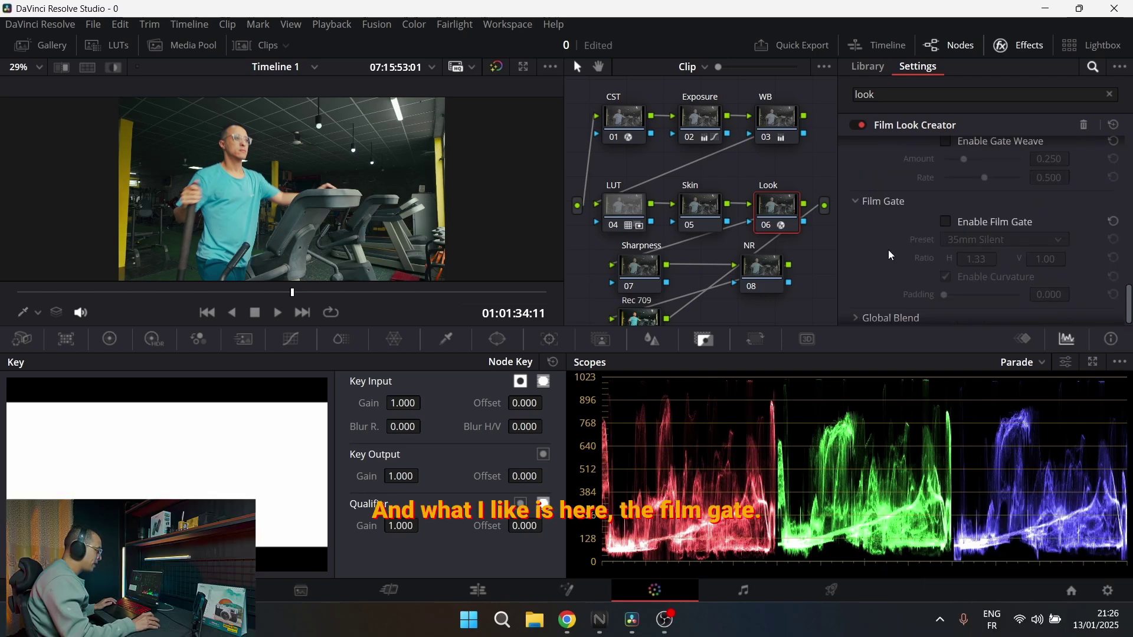
{"action": "left_click", "coordinate": [952, 224]}
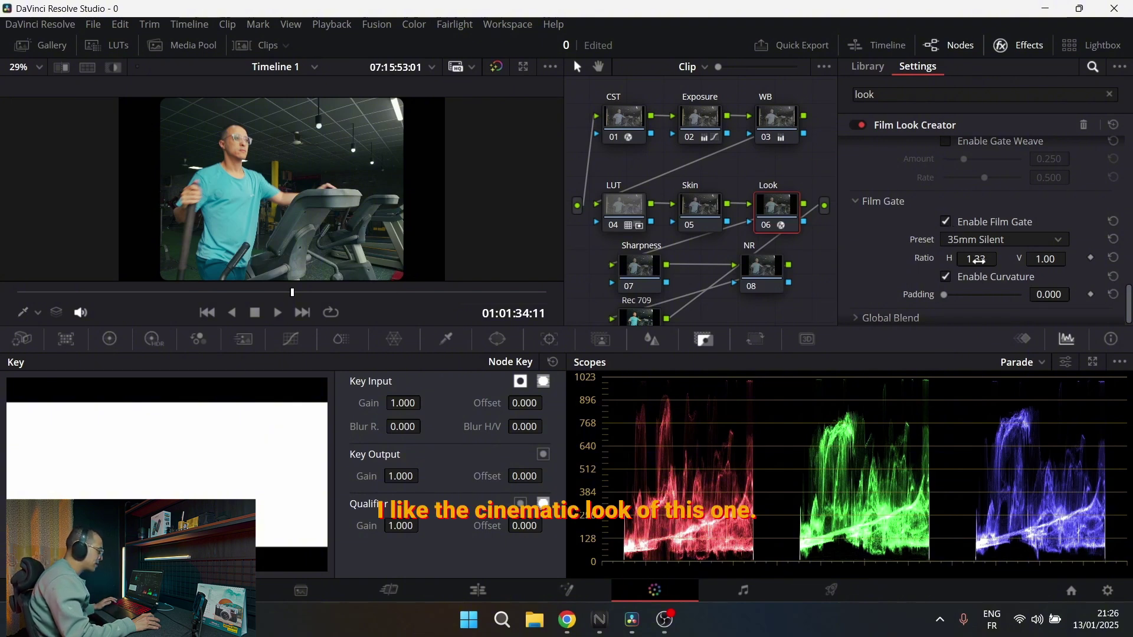
{"action": "mouse_move", "coordinate": [979, 255]}
{"action": "left_mouse_down"}
{"action": "mouse_move", "coordinate": [1001, 258]}
{"action": "mouse_move", "coordinate": [977, 261]}
{"action": "left_mouse_up"}
{"action": "key", "text": "alt+f"}
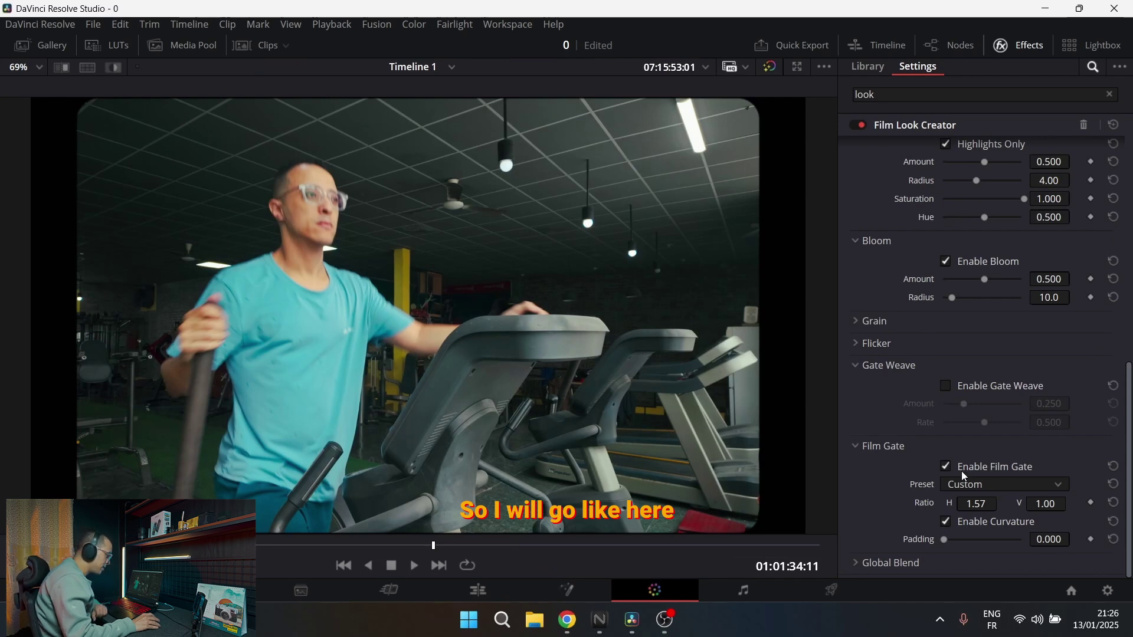
- Set the film gate ratio to 1.81 with 0.202 padding
{"action": "left_click_drag", "start_coordinate": [975, 503], "coordinate": [1001, 503]}
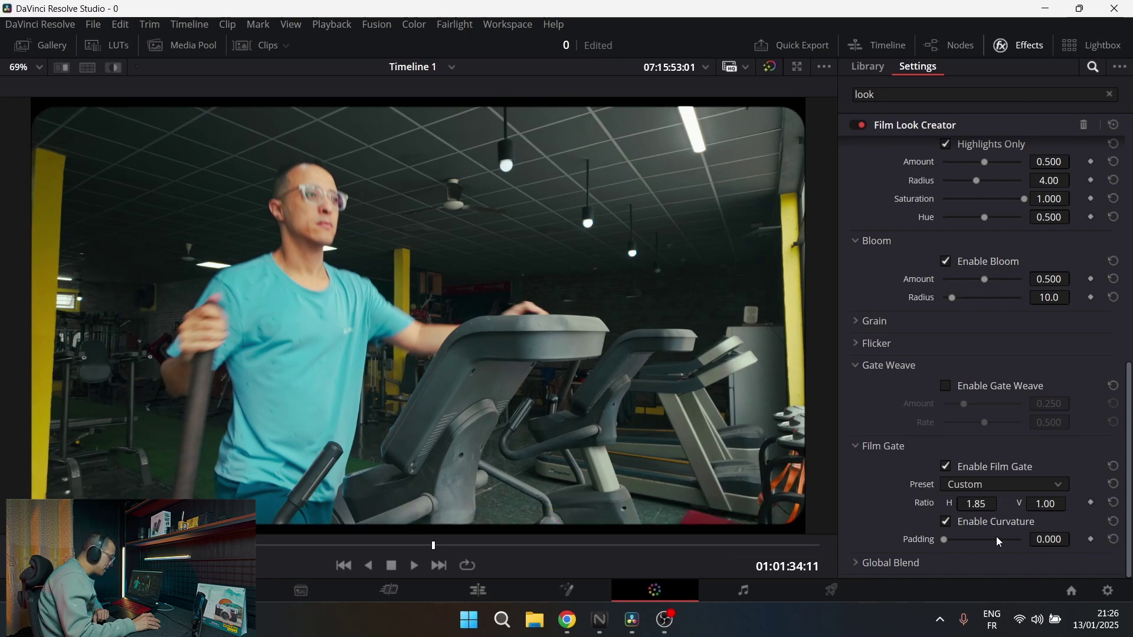
{"action": "left_click_drag", "start_coordinate": [945, 539], "coordinate": [958, 543]}
{"action": "left_click_drag", "start_coordinate": [1001, 506], "coordinate": [1001, 504]}
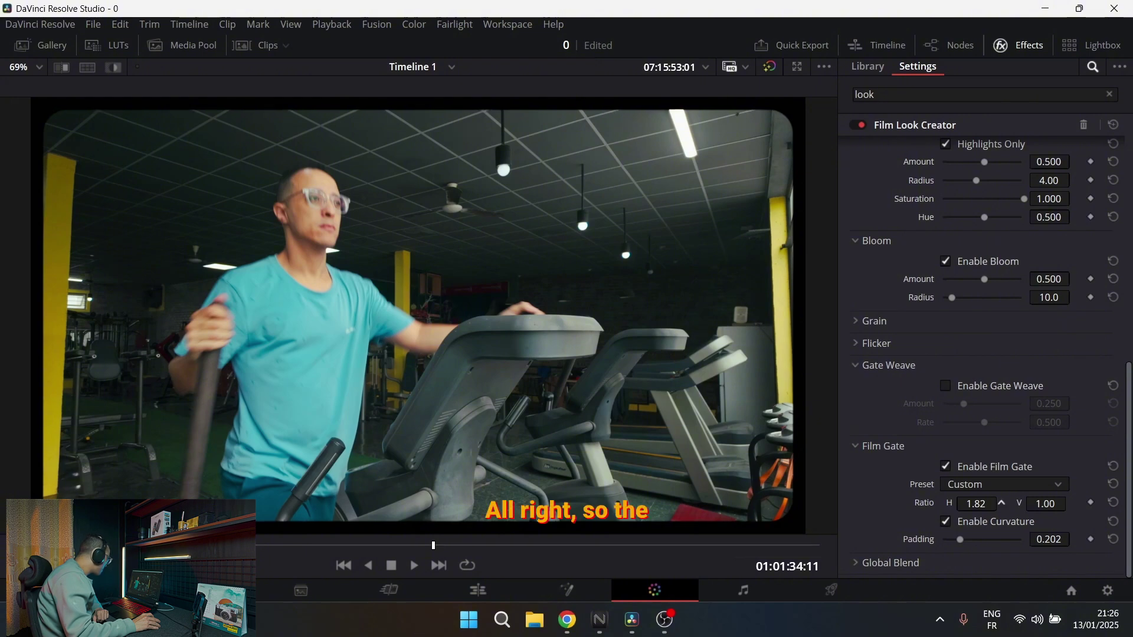
{"action": "left_click_drag", "start_coordinate": [1001, 503], "coordinate": [1001, 504]}
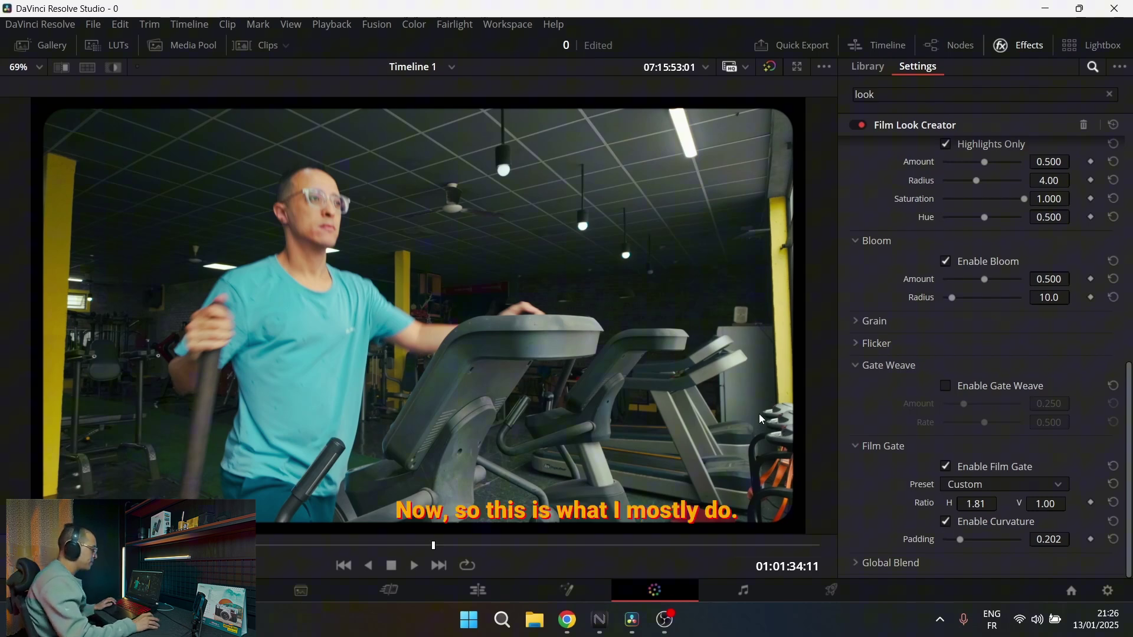
{"action": "key", "text": "alt+f"}
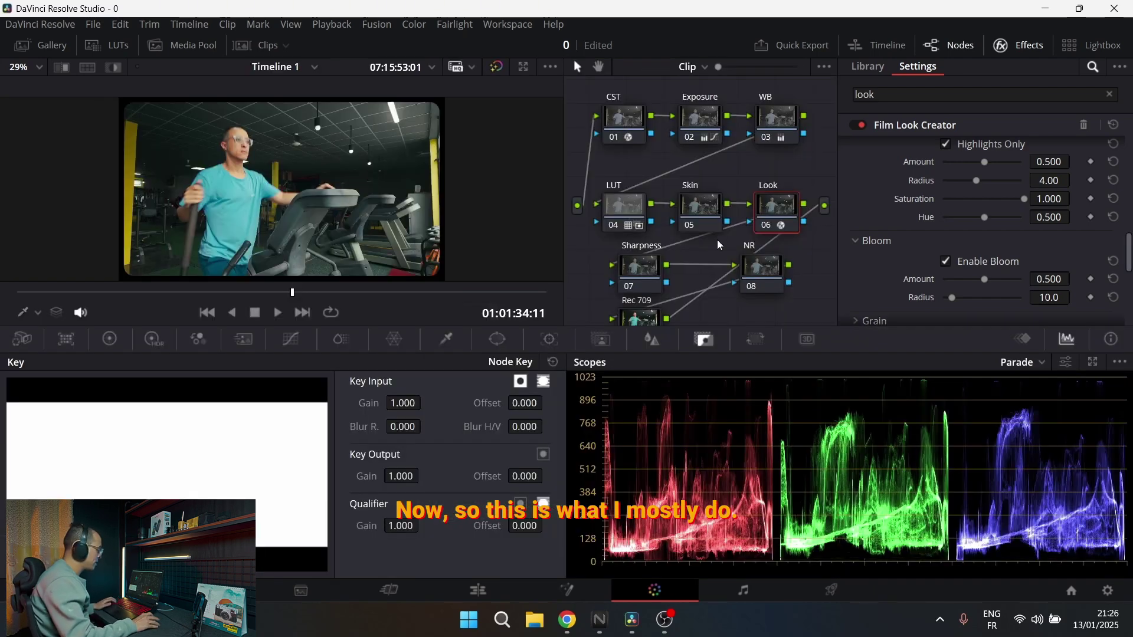
{"action": "scroll", "coordinate": [715, 290], "scroll_direction": "down", "scroll_amount": 2}
- Switch the Sharpness node's Blur palette to Sharpen with a linked Radius of 0.46
{"action": "left_click", "coordinate": [655, 258]}
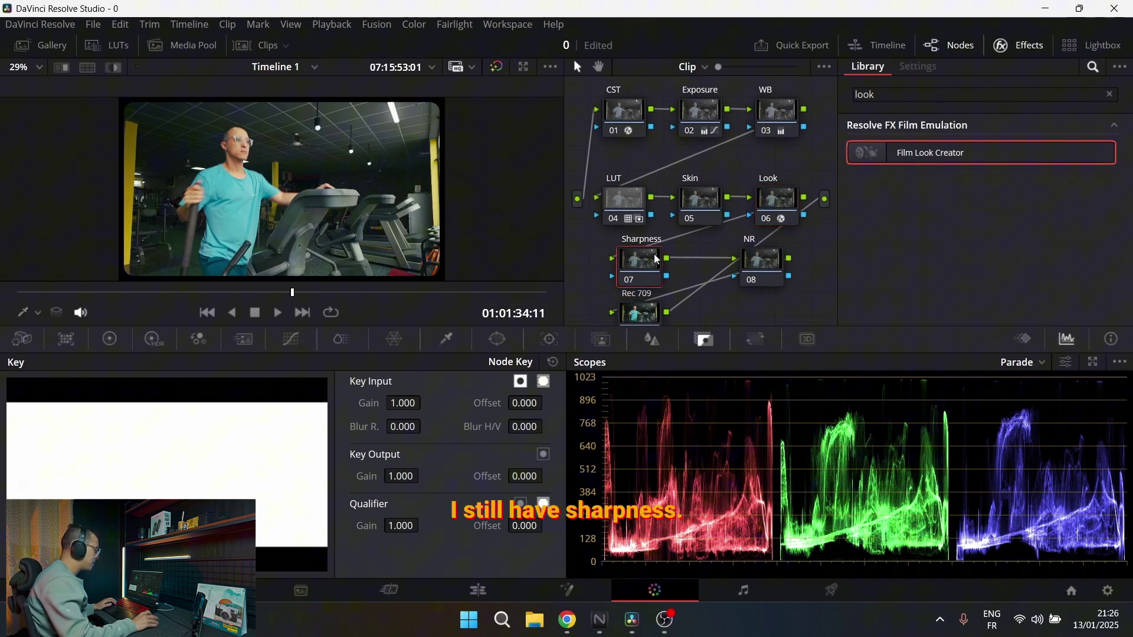
{"action": "left_click", "coordinate": [640, 340]}
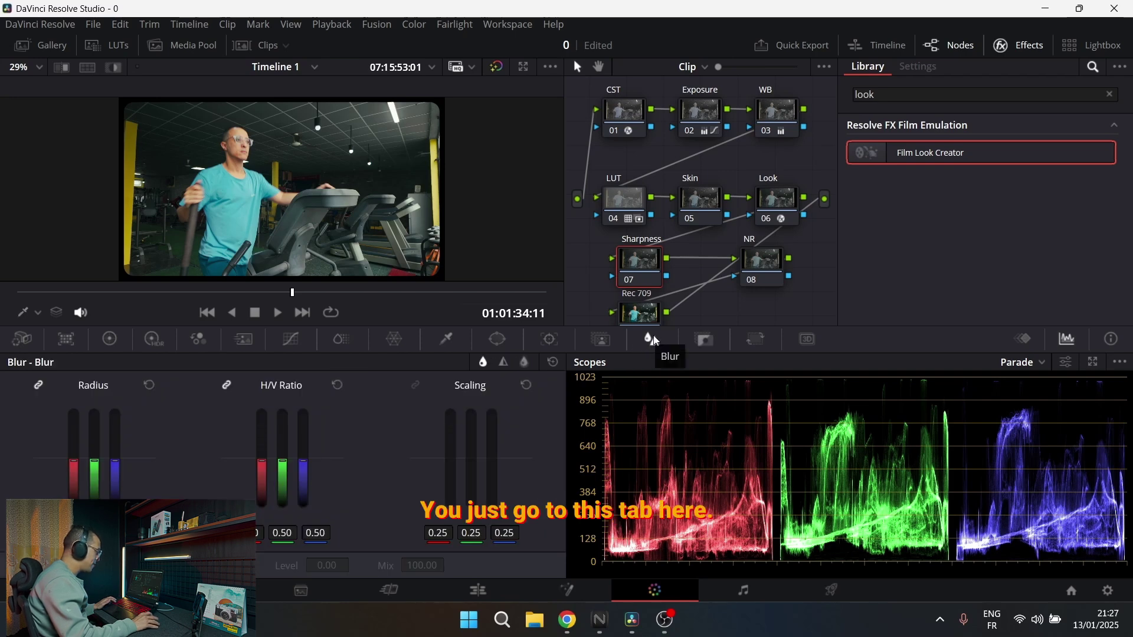
{"action": "left_click", "coordinate": [503, 362]}
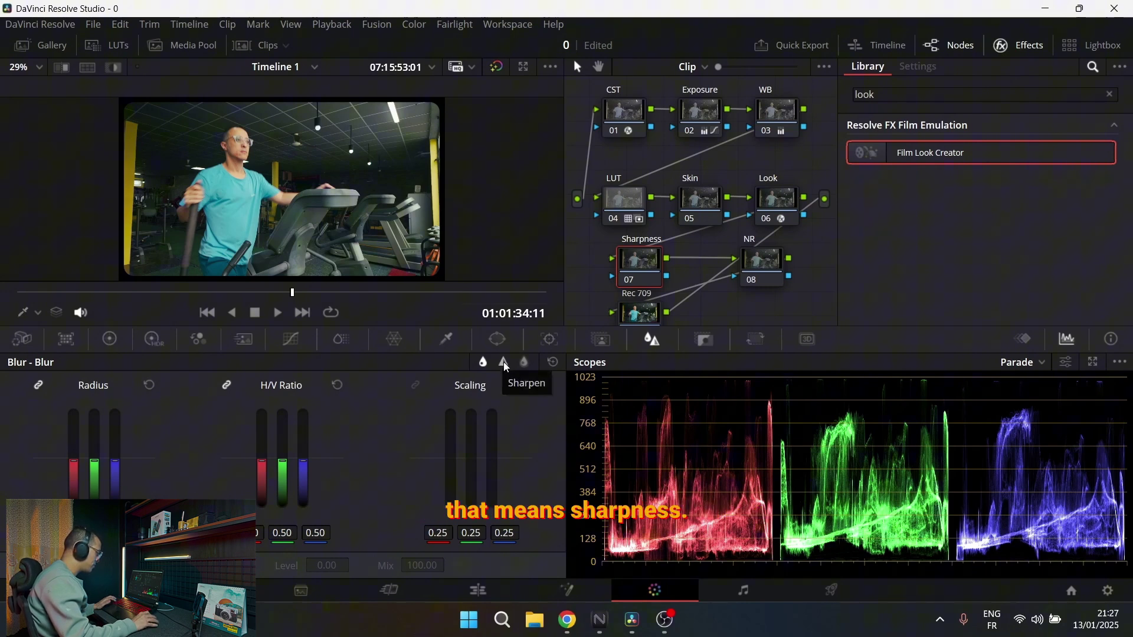
{"action": "left_click", "coordinate": [503, 362]}
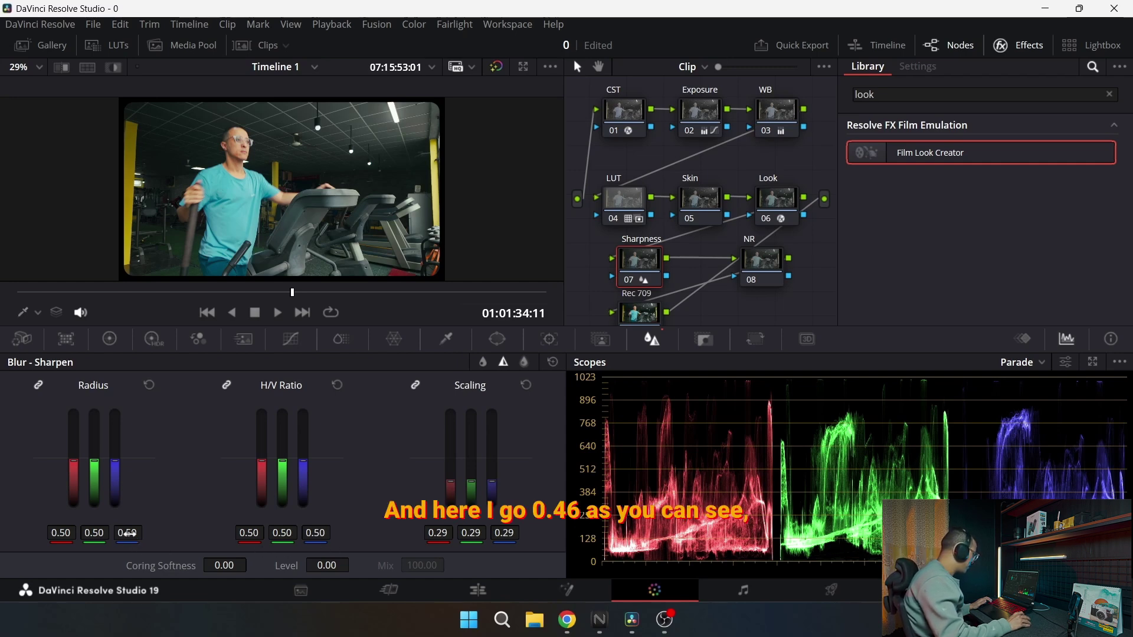
{"action": "left_click_drag", "start_coordinate": [128, 533], "coordinate": [119, 532]}
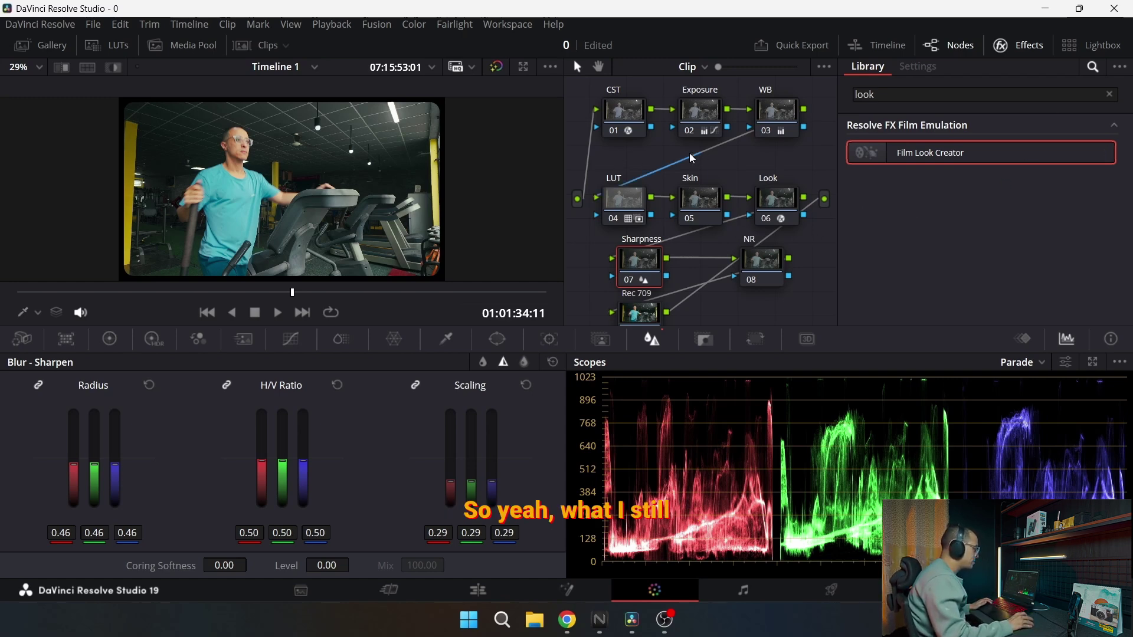
- Select the Skin node and tidy the node graph into a neat row
{"action": "left_click", "coordinate": [695, 201]}
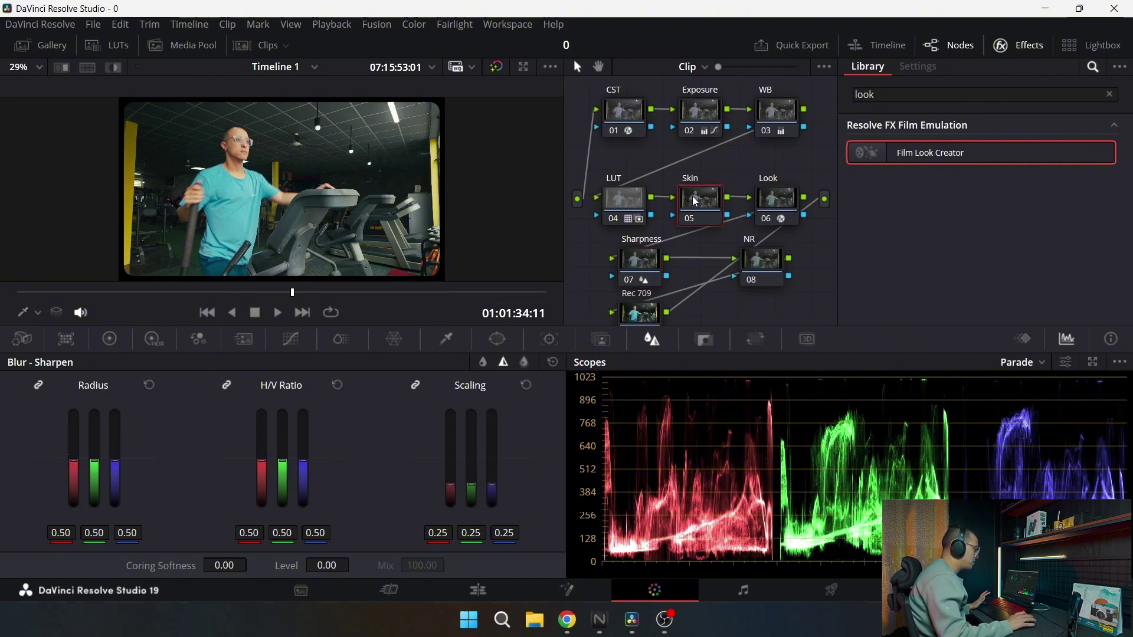
{"action": "left_click", "coordinate": [1109, 96]}
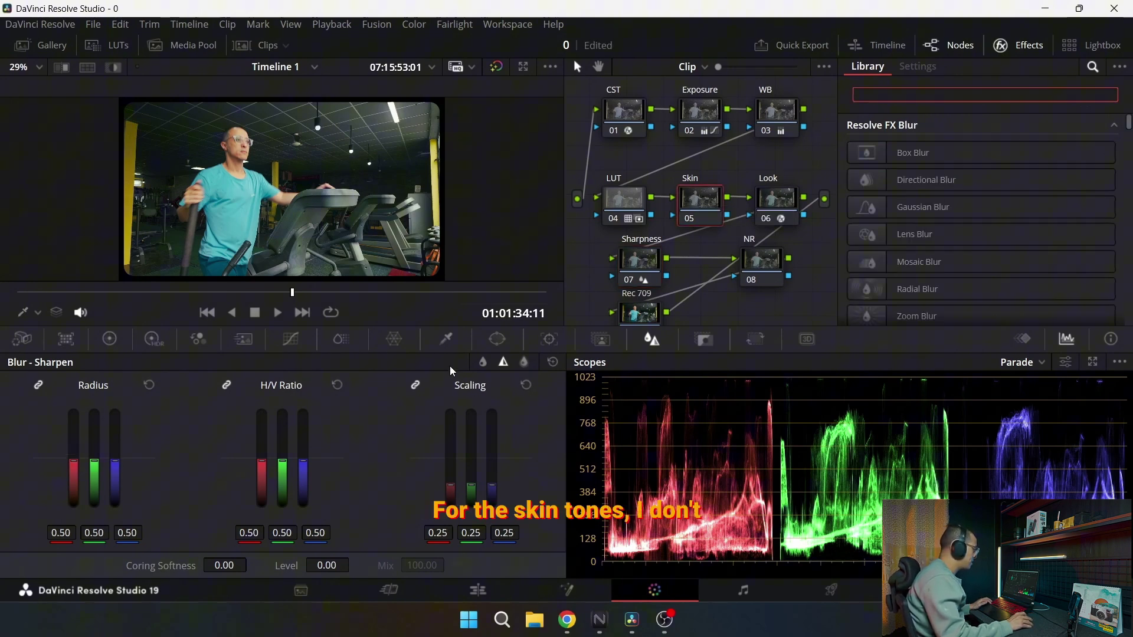
{"action": "left_click", "coordinate": [1016, 46]}
{"action": "right_click", "coordinate": [948, 164]}
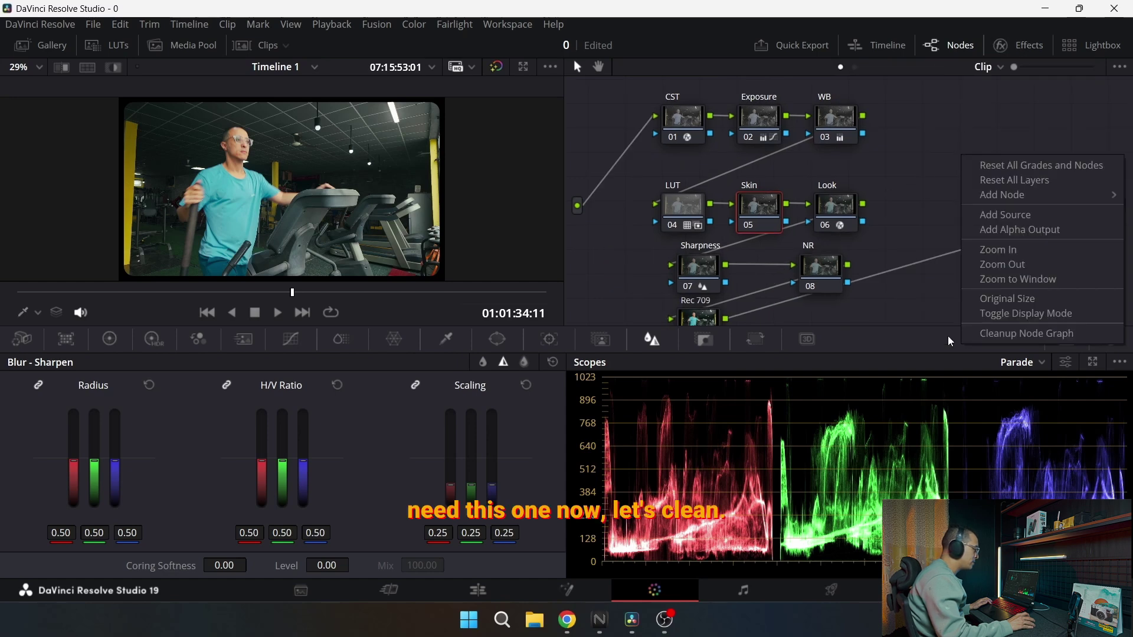
{"action": "left_click", "coordinate": [986, 335]}
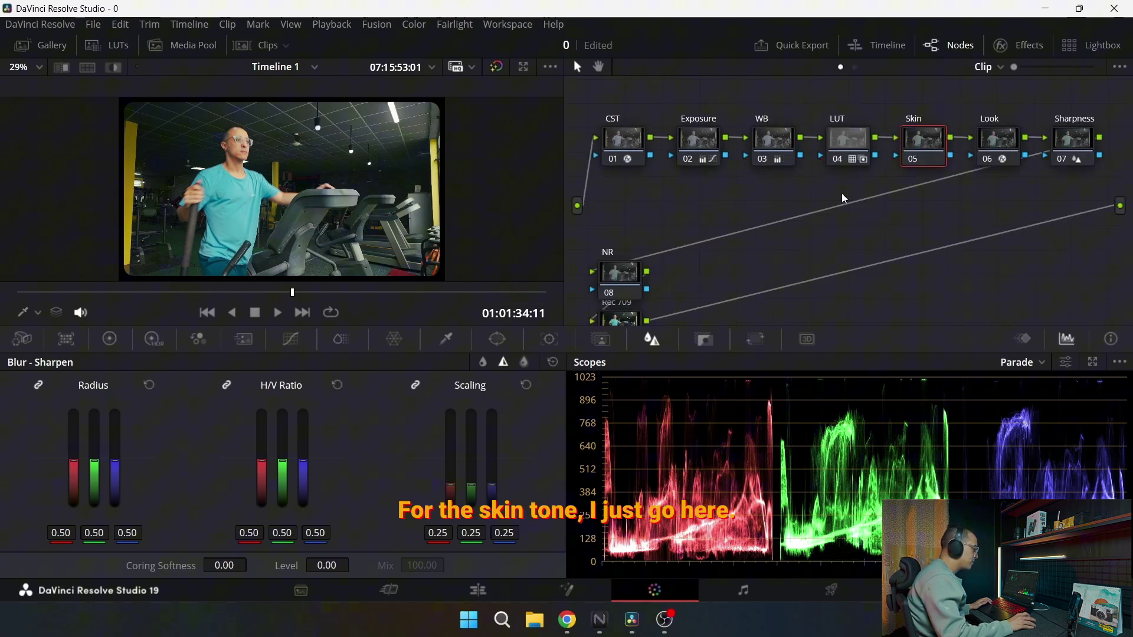
- Set the ColorSlice Skin value to 0.88 and move the NR node up into open space
{"action": "left_click", "coordinate": [339, 343]}
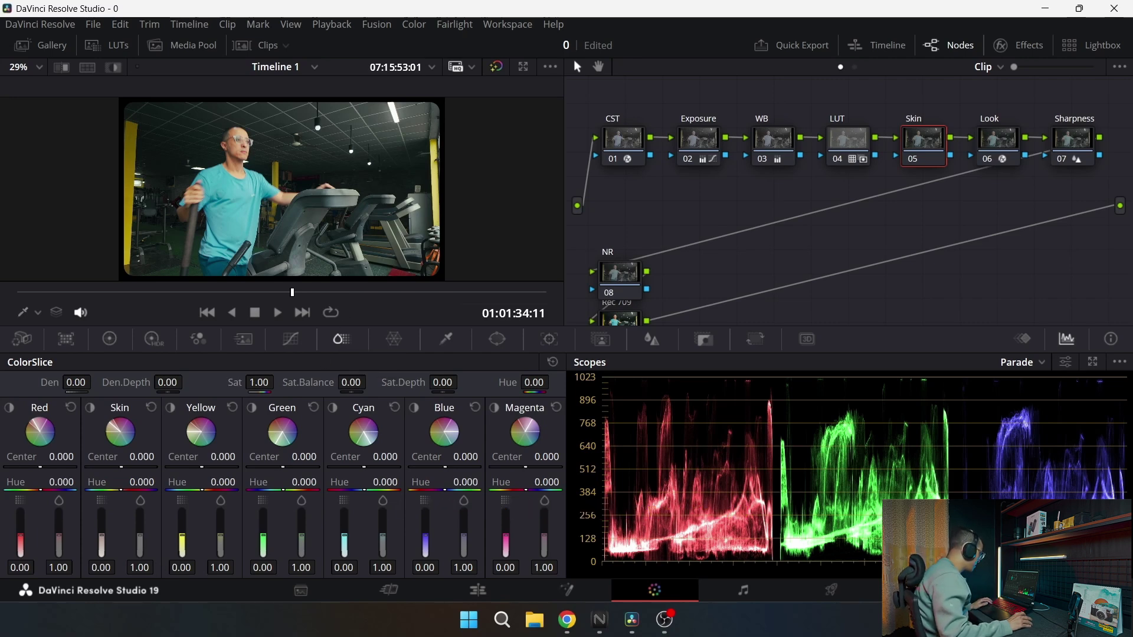
{"action": "left_click_drag", "start_coordinate": [140, 534], "coordinate": [140, 540]}
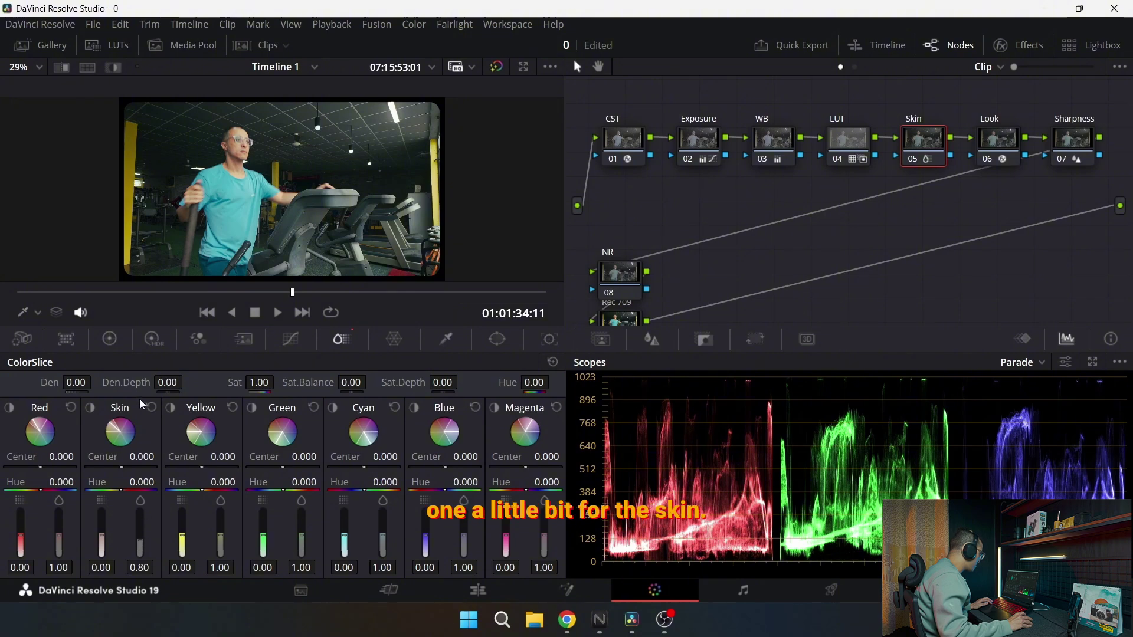
{"action": "key", "text": "ctrl+f"}
{"action": "key", "text": "Escape"}
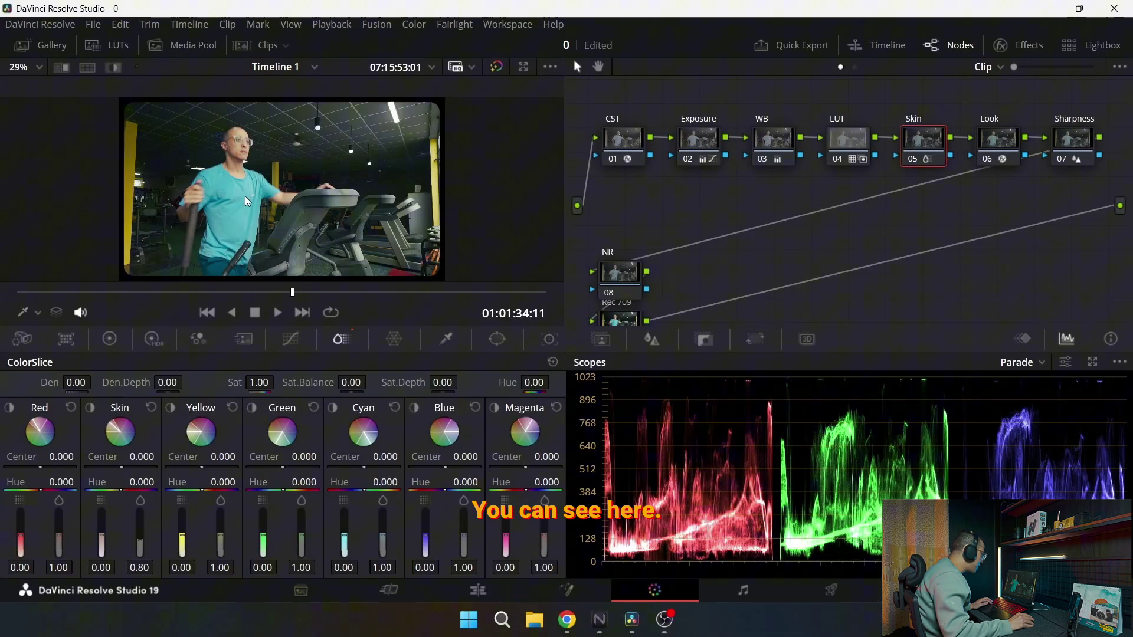
{"action": "left_click", "coordinate": [151, 409]}
{"action": "scroll", "coordinate": [229, 199], "scroll_direction": "up", "scroll_amount": 5}
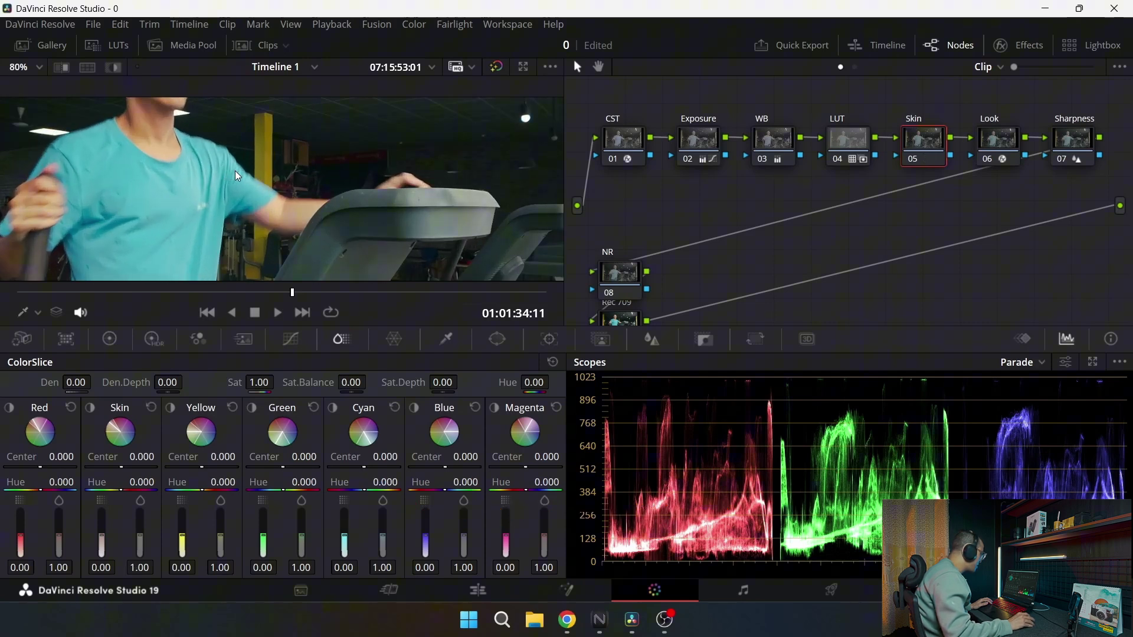
{"action": "left_click_drag", "start_coordinate": [235, 171], "coordinate": [193, 242]}
{"action": "left_click_drag", "start_coordinate": [287, 293], "coordinate": [247, 291]}
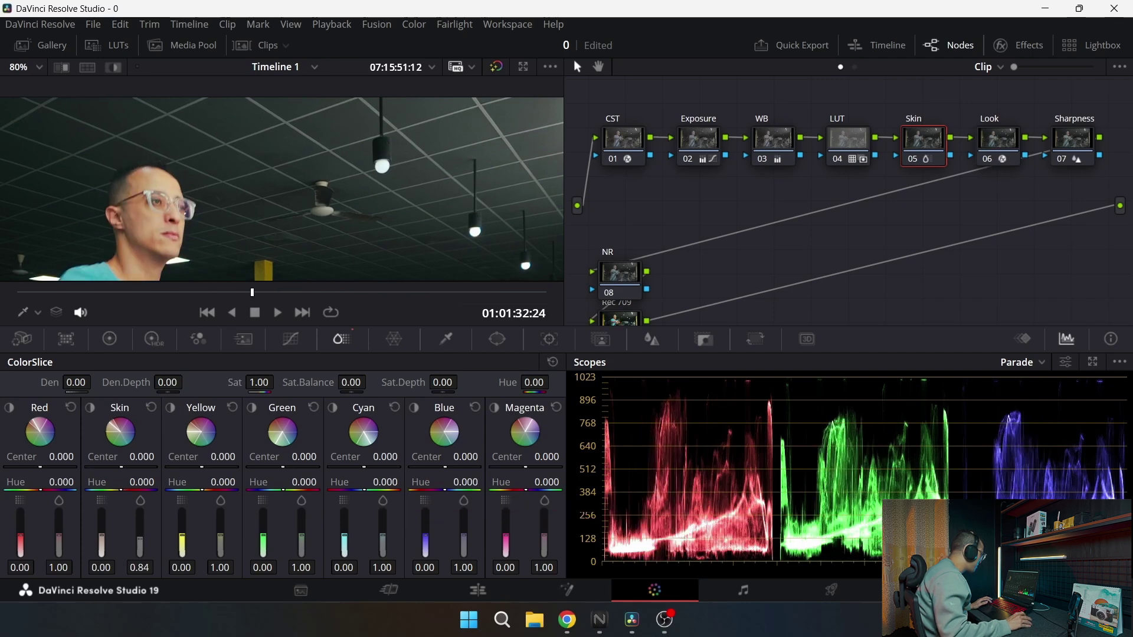
{"action": "left_click_drag", "start_coordinate": [140, 513], "coordinate": [140, 545]}
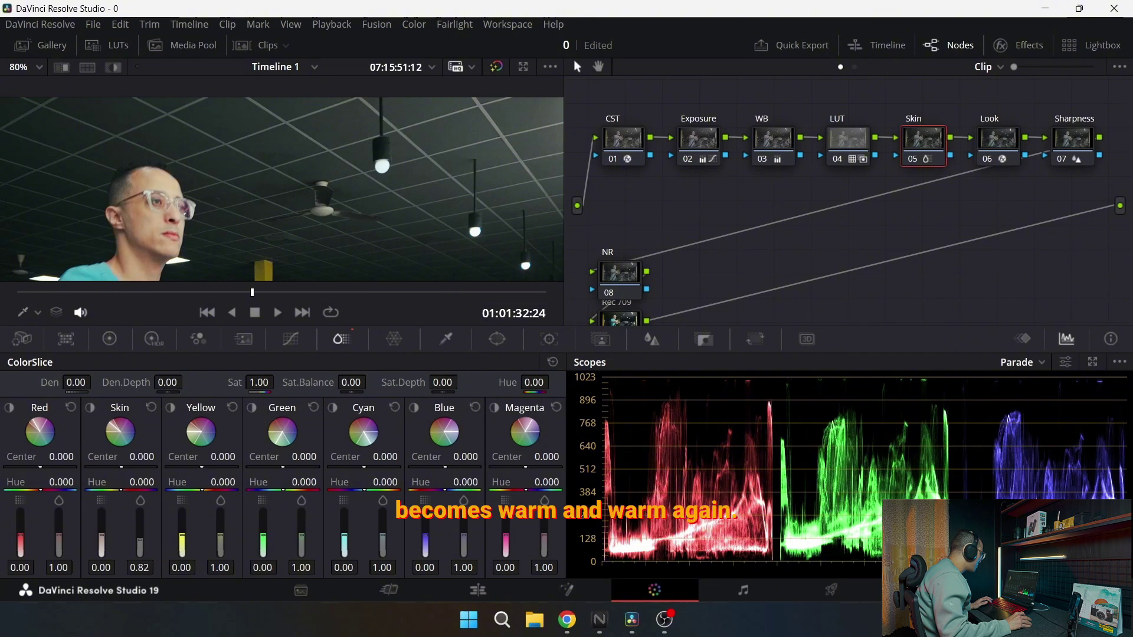
{"action": "left_click_drag", "start_coordinate": [140, 539], "coordinate": [140, 537]}
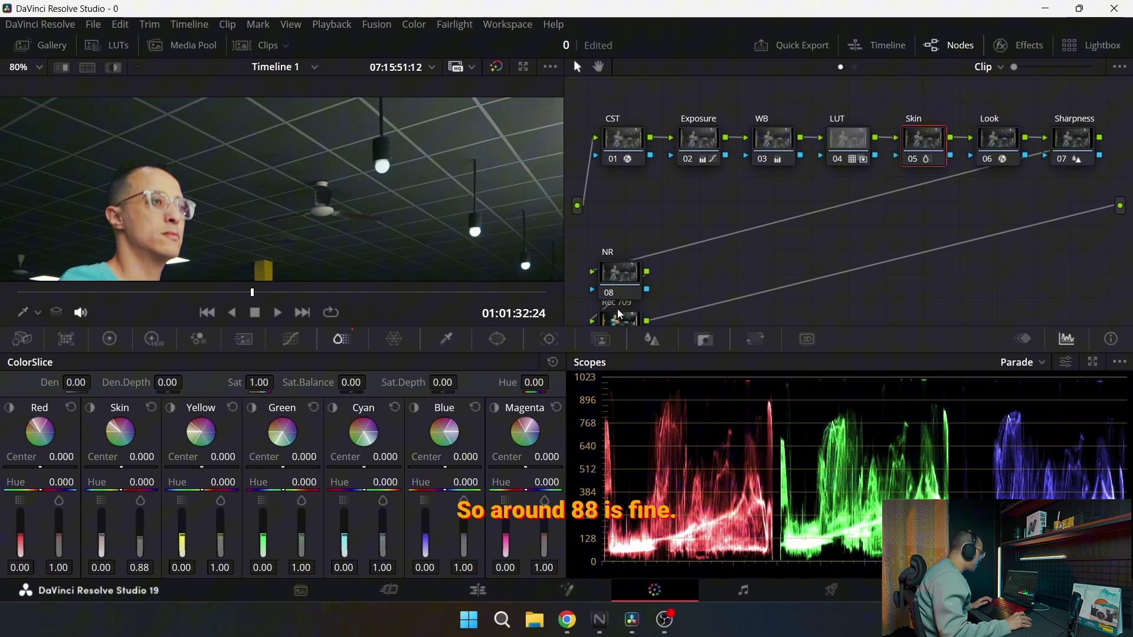
{"action": "left_click_drag", "start_coordinate": [635, 293], "coordinate": [751, 211]}
- Set the NR node's temporal noise reduction to 4 frames
{"action": "left_click", "coordinate": [602, 340]}
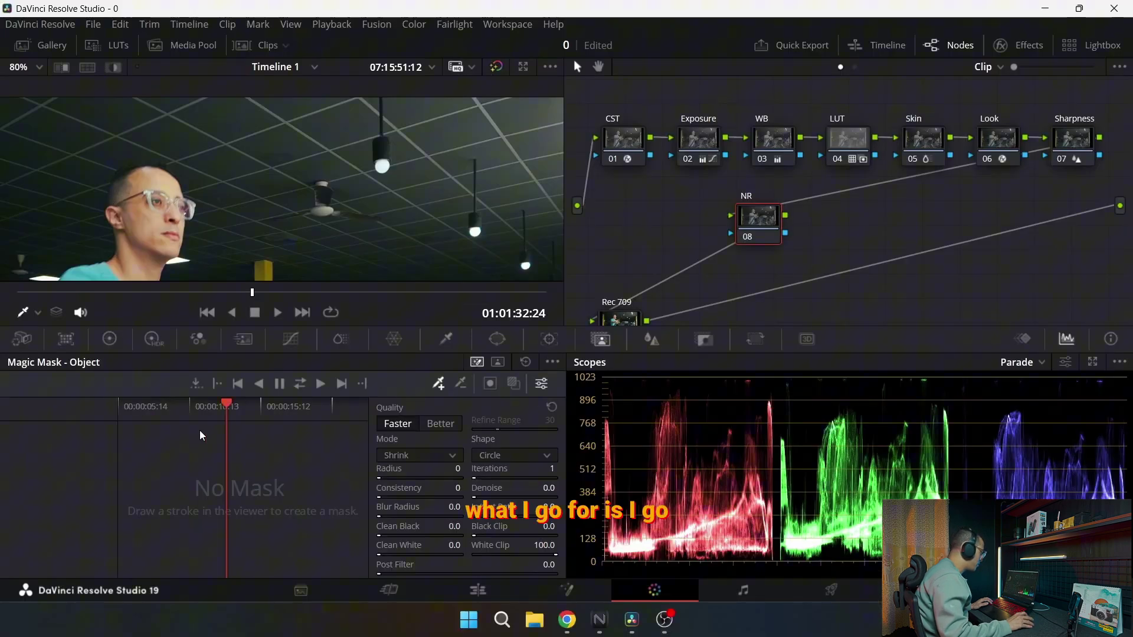
{"action": "left_click", "coordinate": [244, 340]}
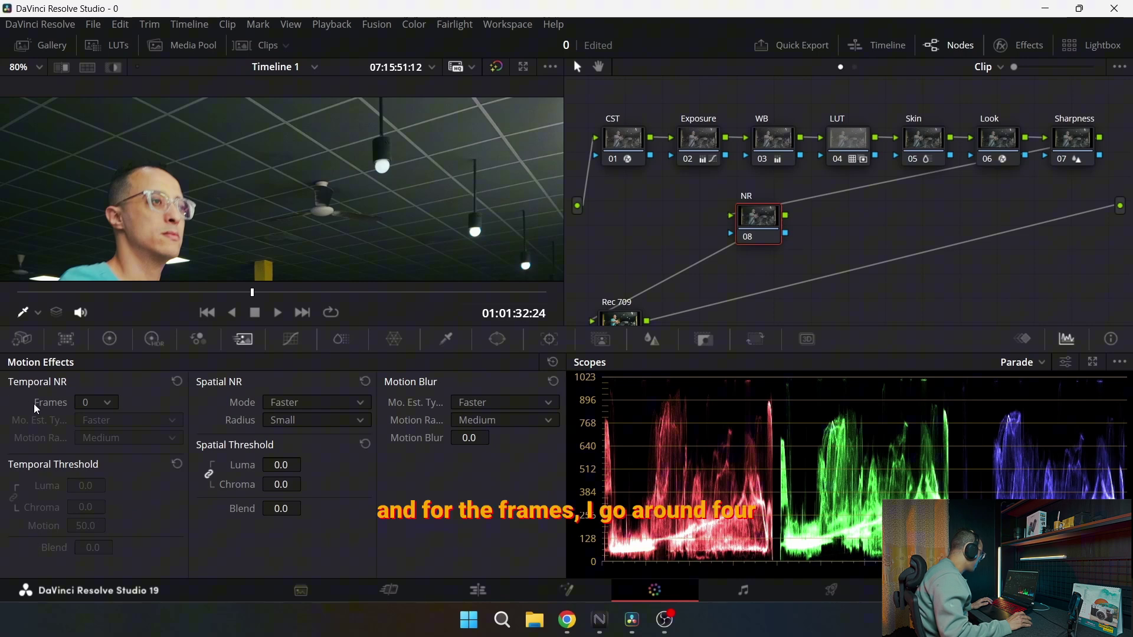
{"action": "left_click", "coordinate": [90, 406]}
{"action": "left_click", "coordinate": [94, 493]}
- Set the temporal Luma threshold to 50 and switch to the Edit page
{"action": "left_click", "coordinate": [85, 485]}
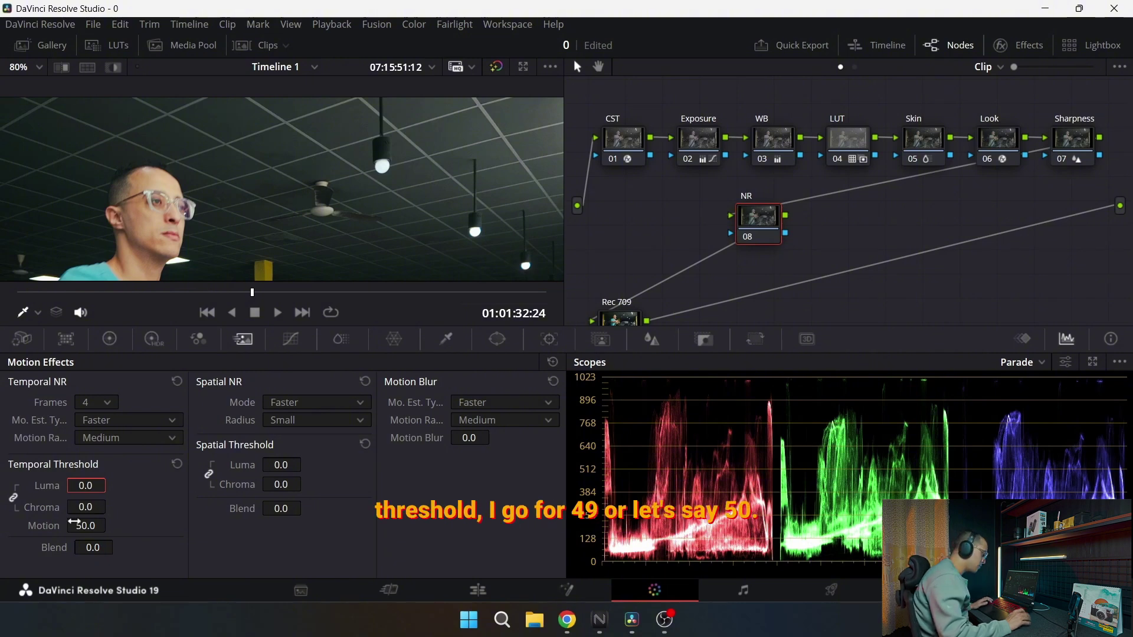
{"action": "type", "text": "49"}
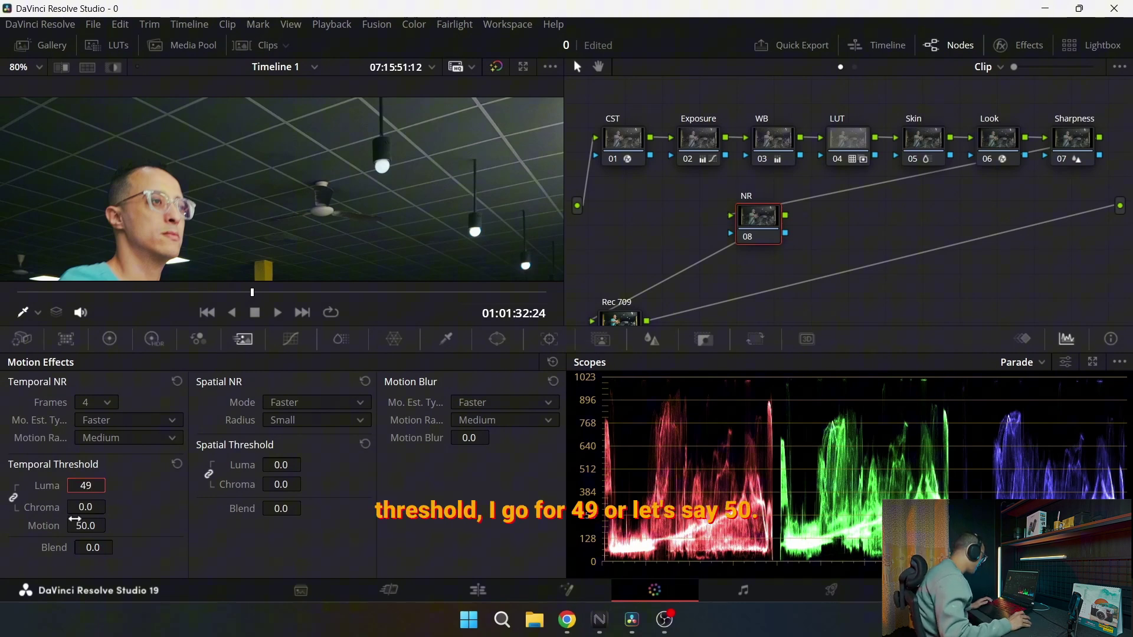
{"action": "type", "text": "50"}
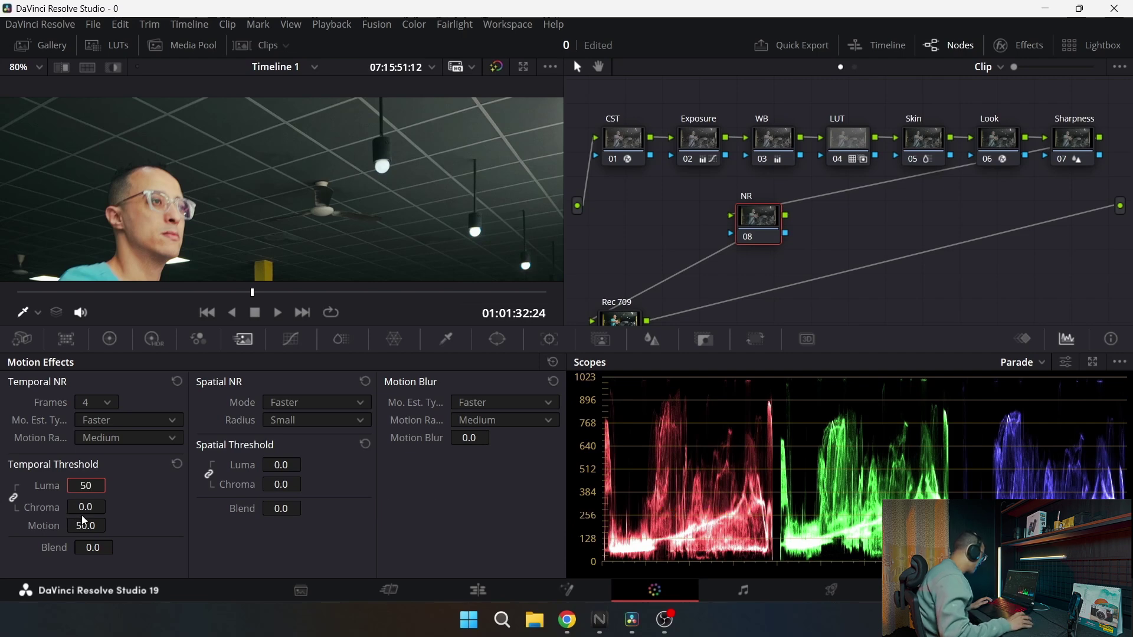
{"action": "key", "text": "Return"}
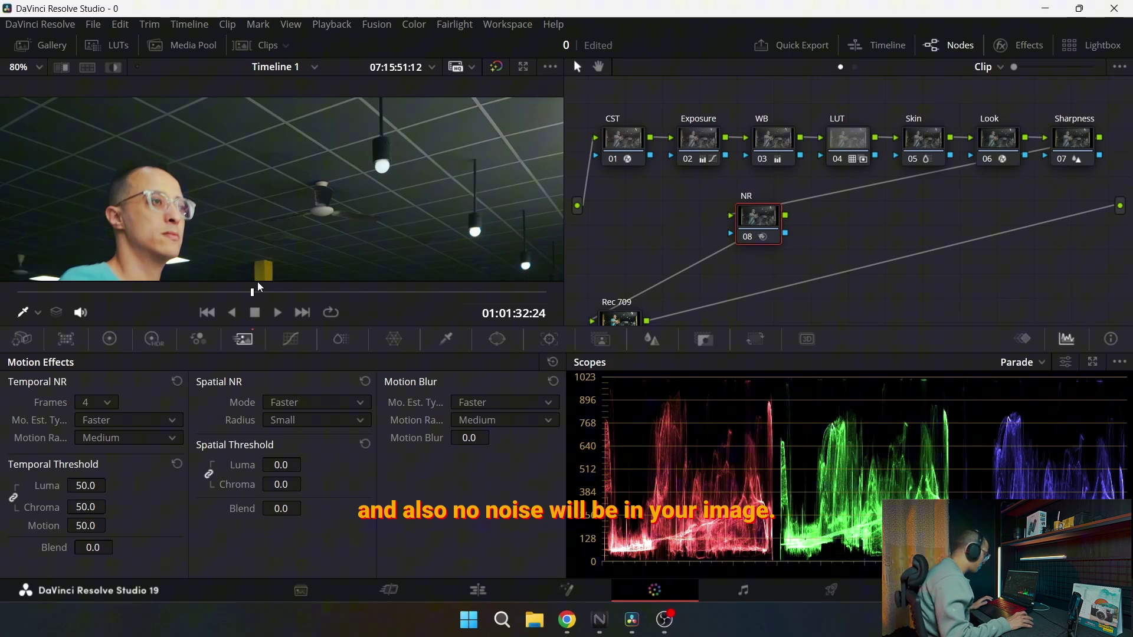
{"action": "left_click", "coordinate": [478, 590]}
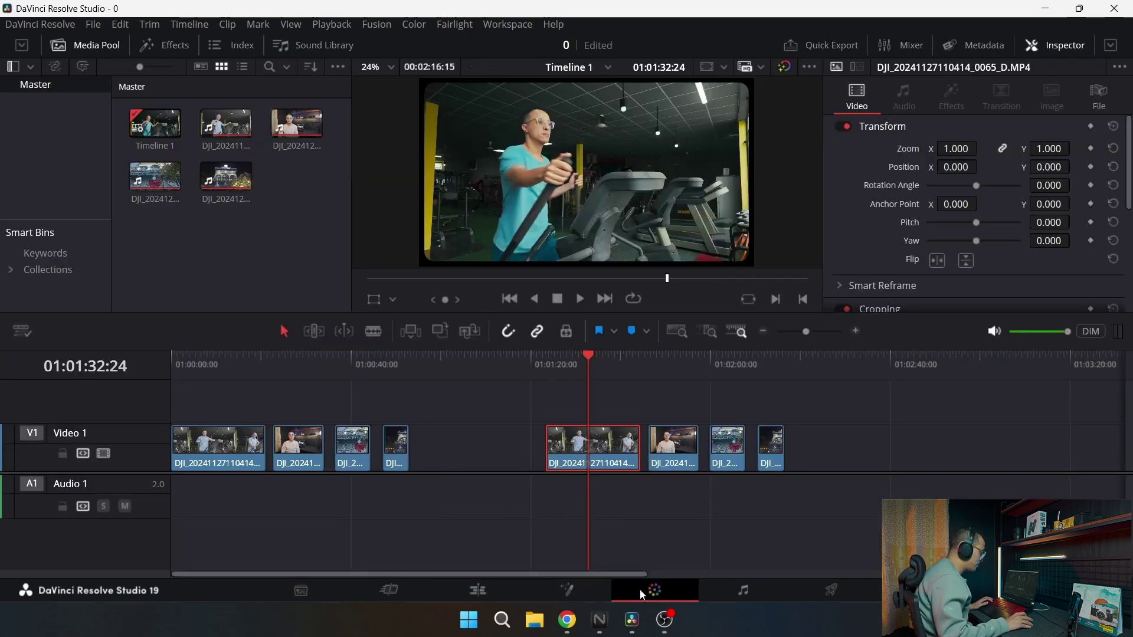
- Back on the Color page, move Rec 709 after NR and select all grading nodes
{"action": "left_click", "coordinate": [655, 590]}
{"action": "left_click_drag", "start_coordinate": [632, 315], "coordinate": [972, 281]}
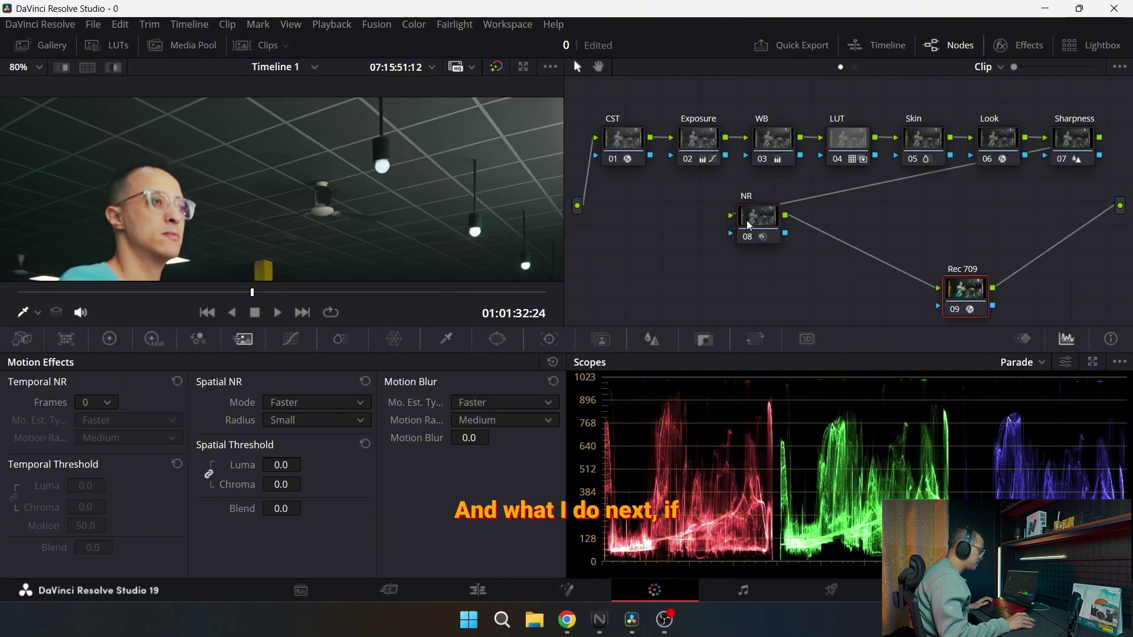
{"action": "left_click_drag", "start_coordinate": [746, 219], "coordinate": [716, 243]}
{"action": "left_click_drag", "start_coordinate": [961, 298], "coordinate": [963, 273]}
{"action": "left_click_drag", "start_coordinate": [618, 95], "coordinate": [1061, 325]}
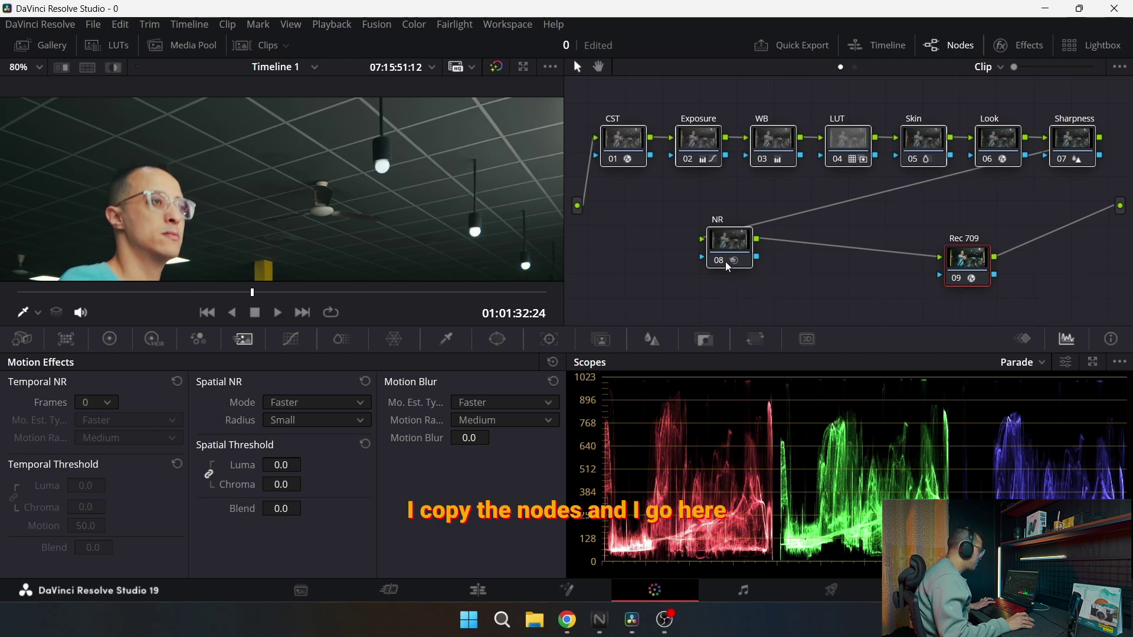
- Apply the grade to talking-head clip 06 and fit its frame in the viewer
{"action": "left_click", "coordinate": [262, 51]}
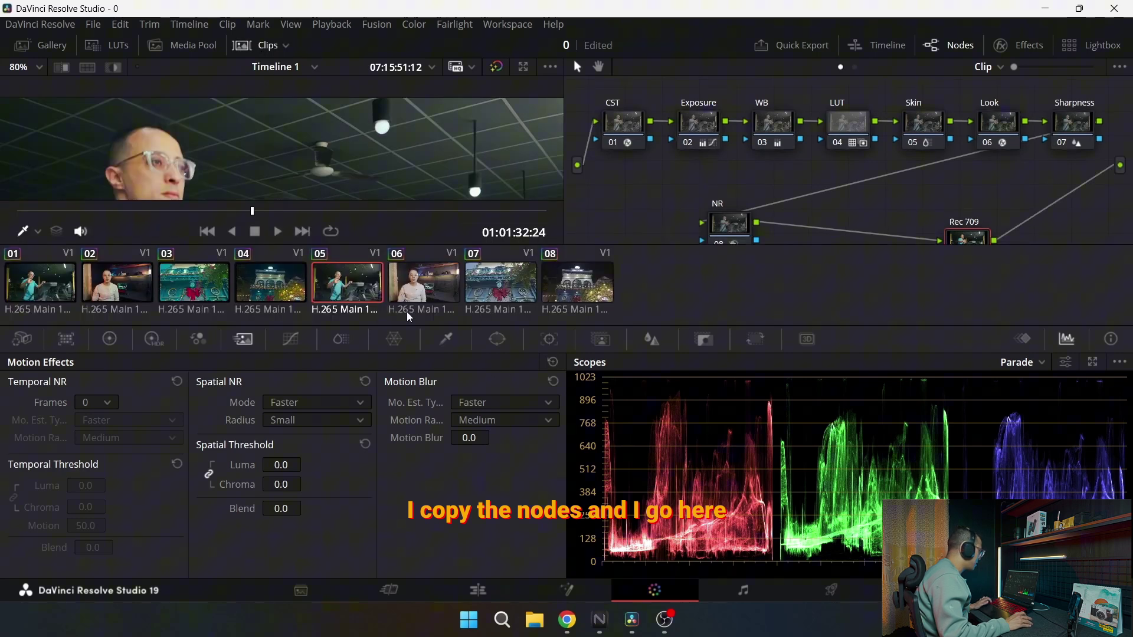
{"action": "left_click", "coordinate": [429, 295]}
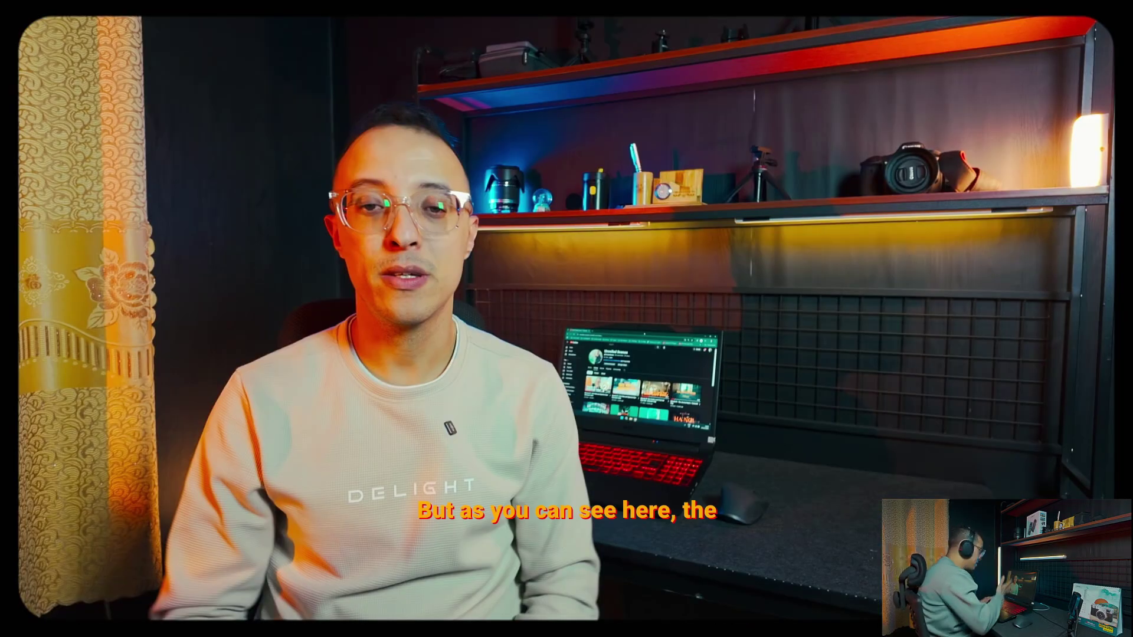
{"action": "mouse_move", "coordinate": [430, 291]}
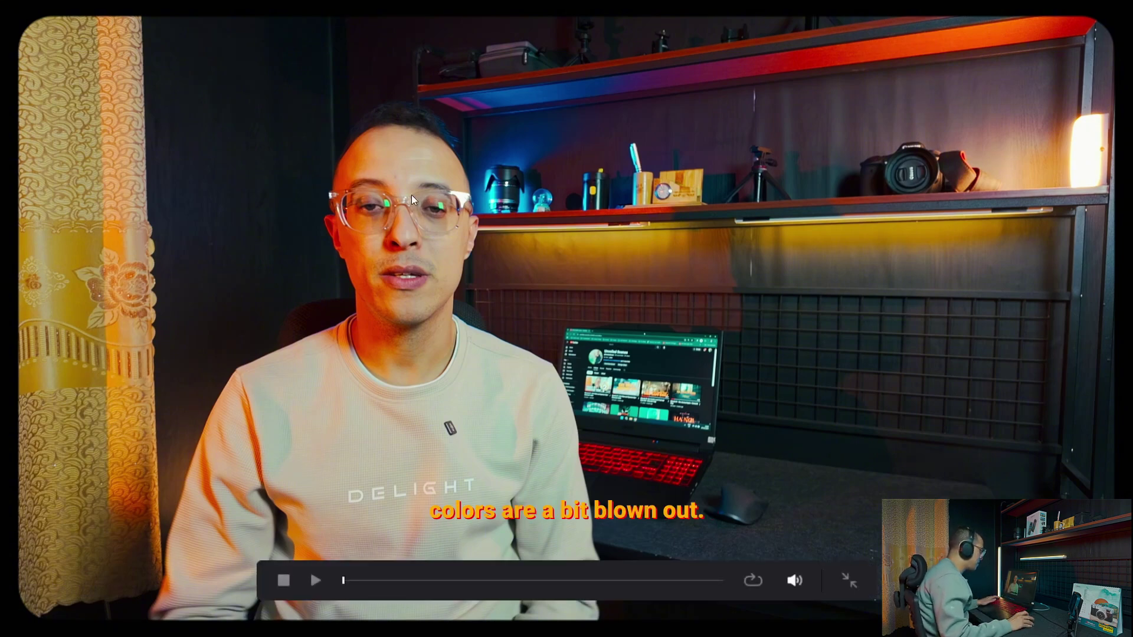
{"action": "key", "text": "Escape"}
{"action": "left_click", "coordinate": [257, 45]}
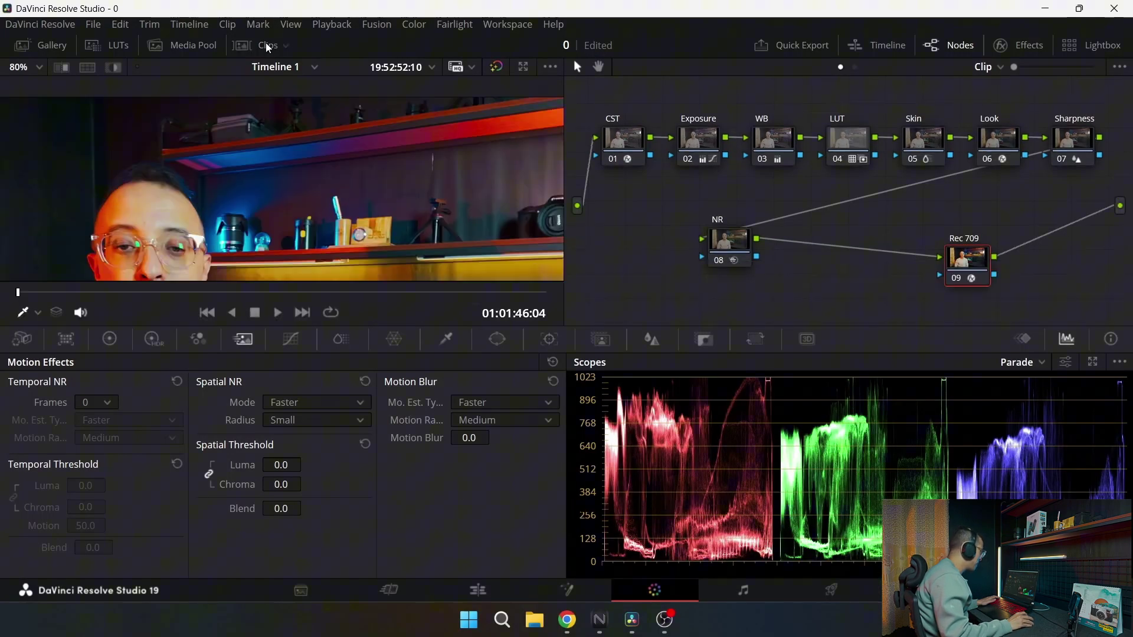
{"action": "key", "text": "shift+z"}
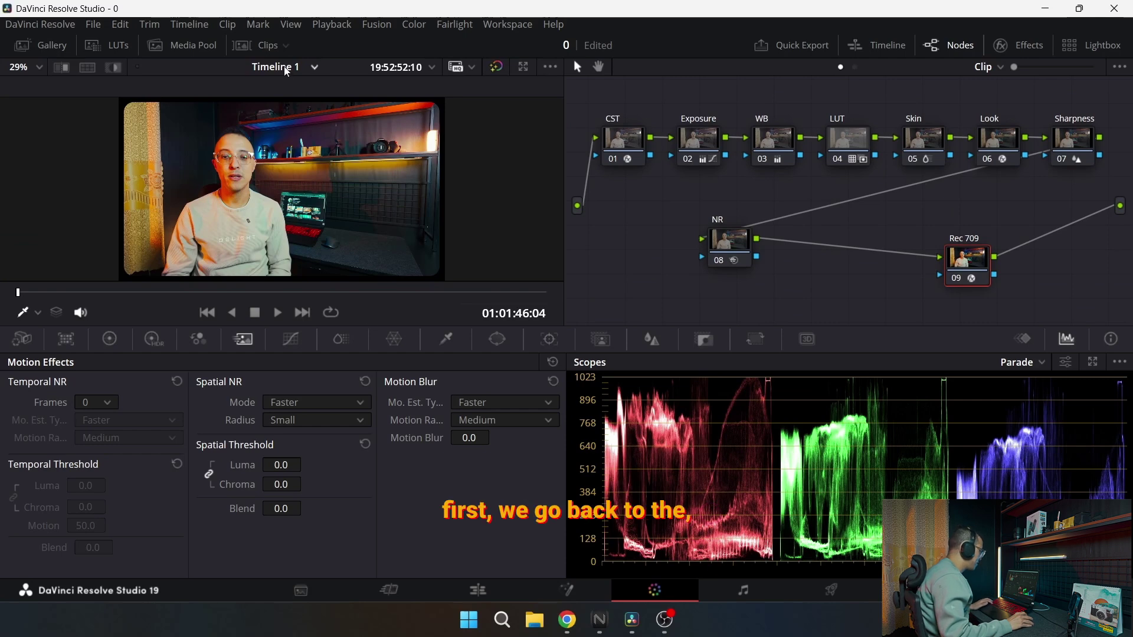
- Reset the Look node's Film Look Creator Richness to 1.000
{"action": "left_click", "coordinate": [109, 339]}
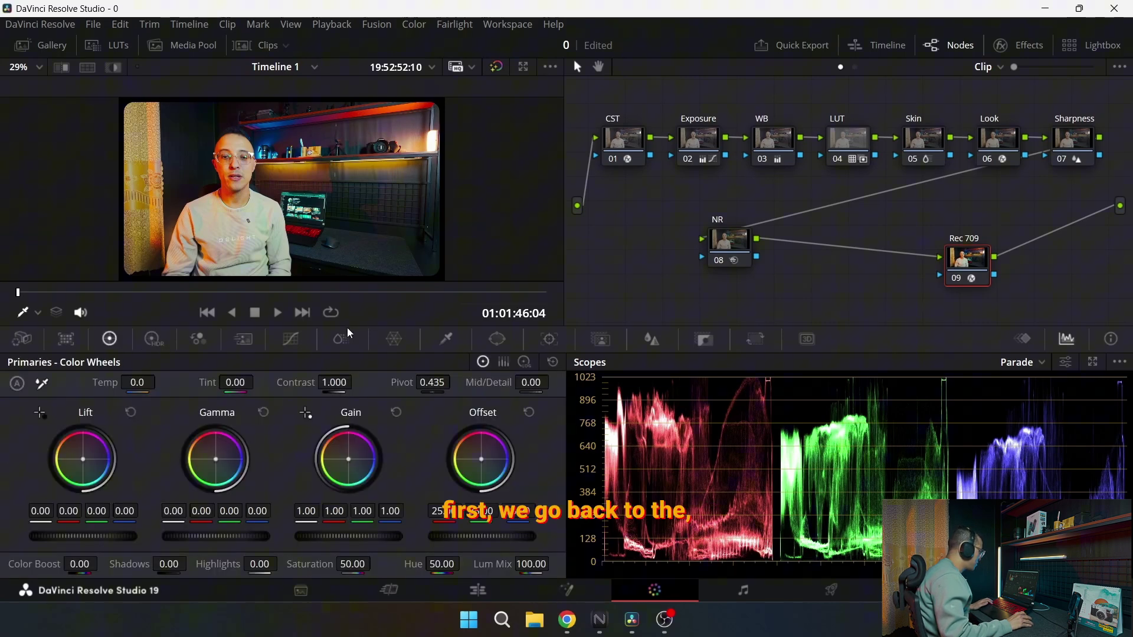
{"action": "left_click", "coordinate": [915, 147]}
{"action": "left_click", "coordinate": [845, 139]}
{"action": "left_click", "coordinate": [1003, 141]}
{"action": "left_click", "coordinate": [1020, 45]}
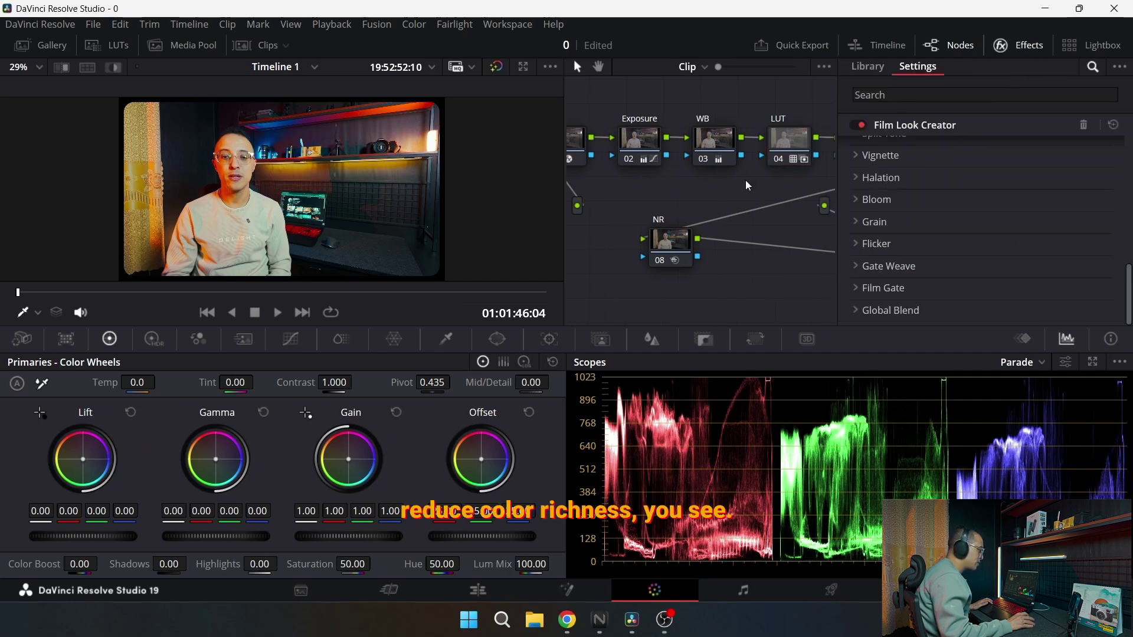
{"action": "scroll", "coordinate": [929, 145], "scroll_direction": "up", "scroll_amount": 3}
{"action": "mouse_move", "coordinate": [1015, 228]}
{"action": "left_mouse_down"}
{"action": "mouse_move", "coordinate": [908, 226]}
{"action": "mouse_move", "coordinate": [1020, 221]}
{"action": "mouse_move", "coordinate": [774, 226]}
{"action": "mouse_move", "coordinate": [1000, 237]}
{"action": "left_mouse_up"}
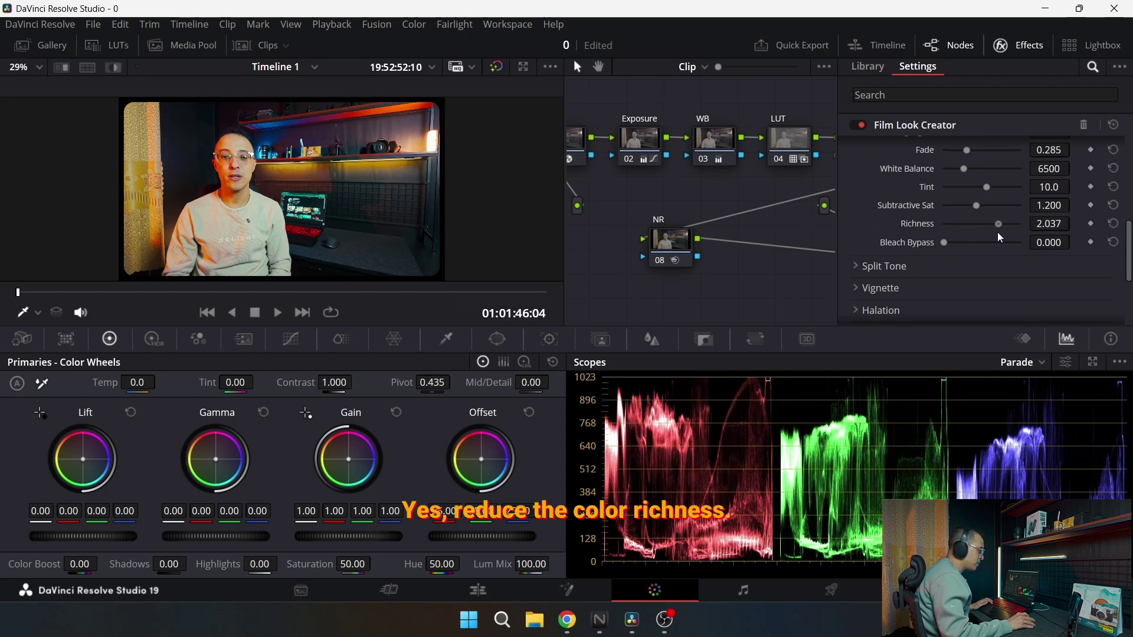
{"action": "left_click", "coordinate": [1114, 224]}
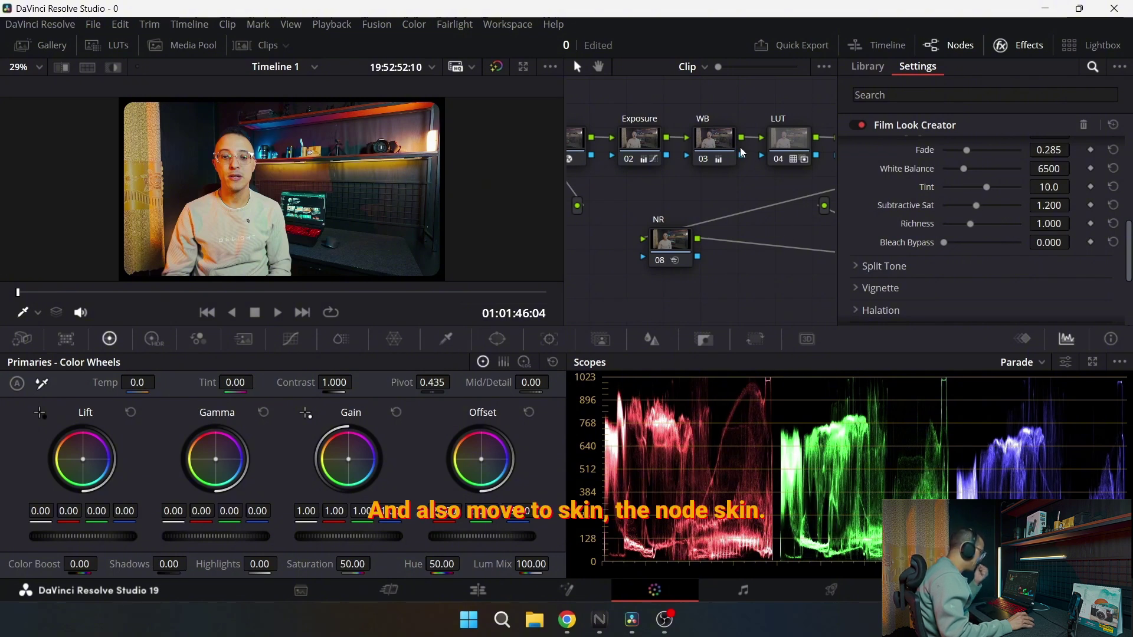
{"action": "left_click", "coordinate": [999, 49]}
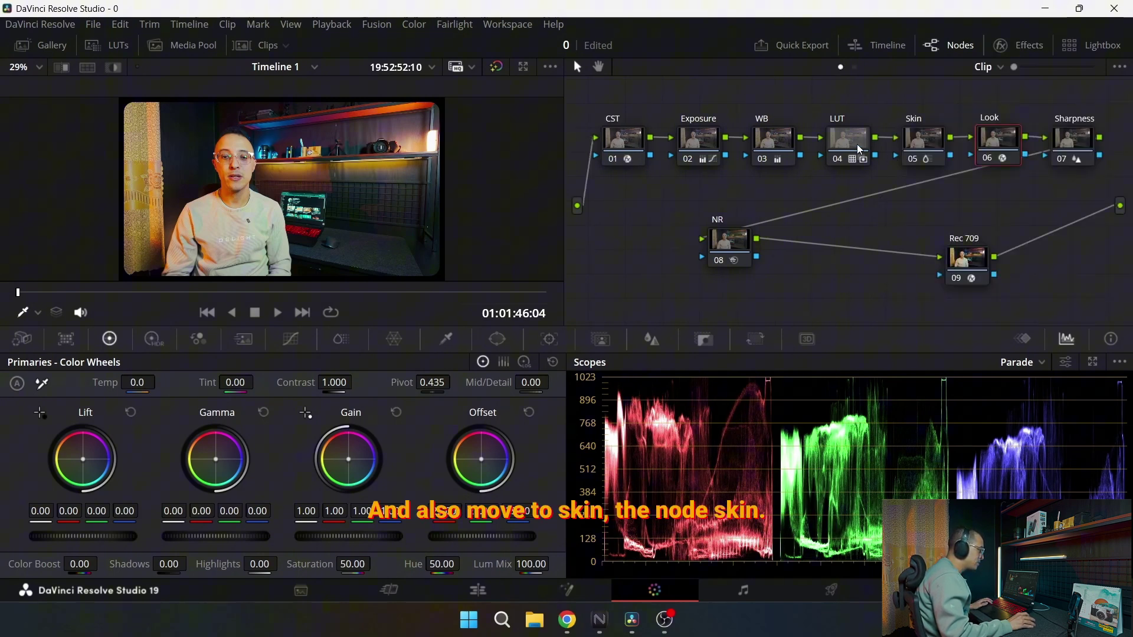
- Set the Skin node's ColorSlice Skin value to -0.08 and preview full screen
{"action": "left_click", "coordinate": [923, 140]}
{"action": "left_click", "coordinate": [341, 339]}
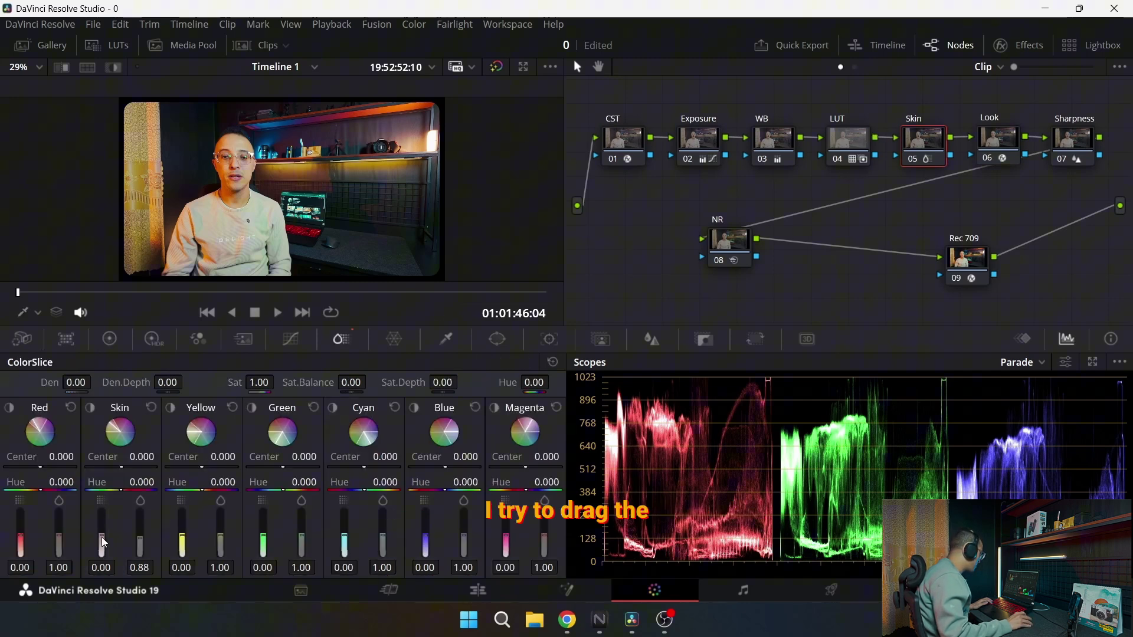
{"action": "left_click_drag", "start_coordinate": [102, 537], "coordinate": [140, 536]}
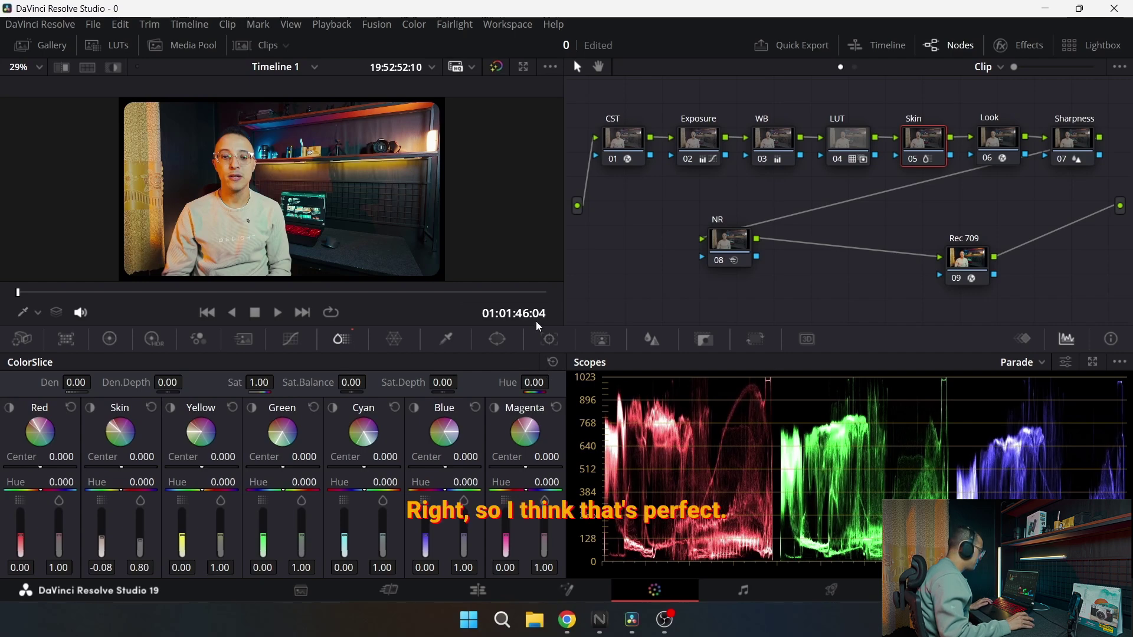
{"action": "key", "text": "ctrl+f"}
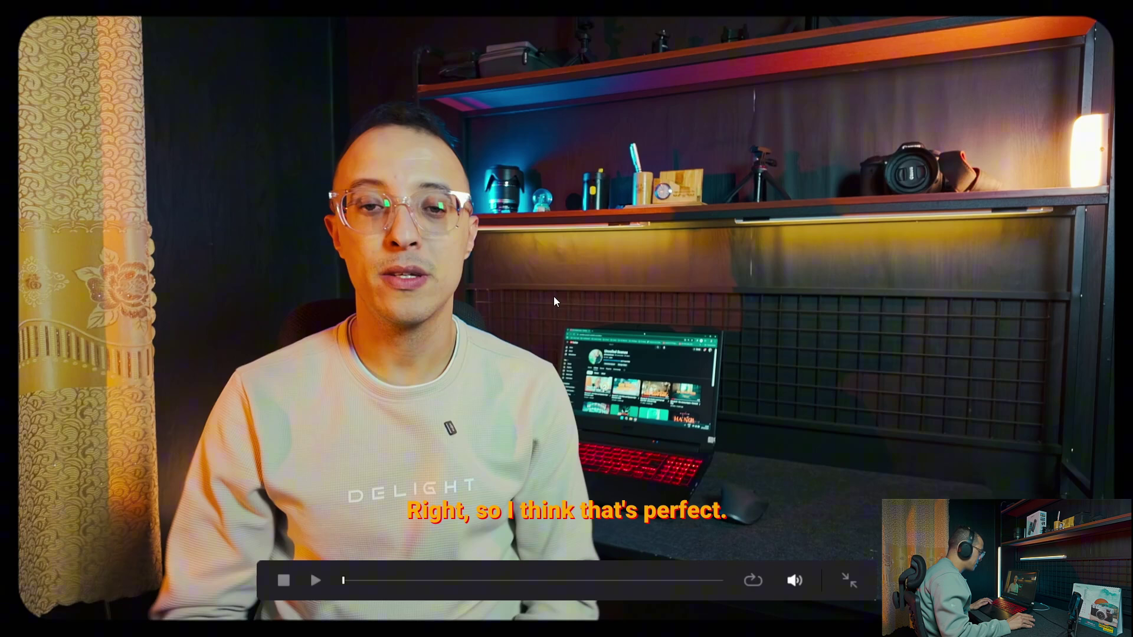
{"action": "key", "text": "Escape"}
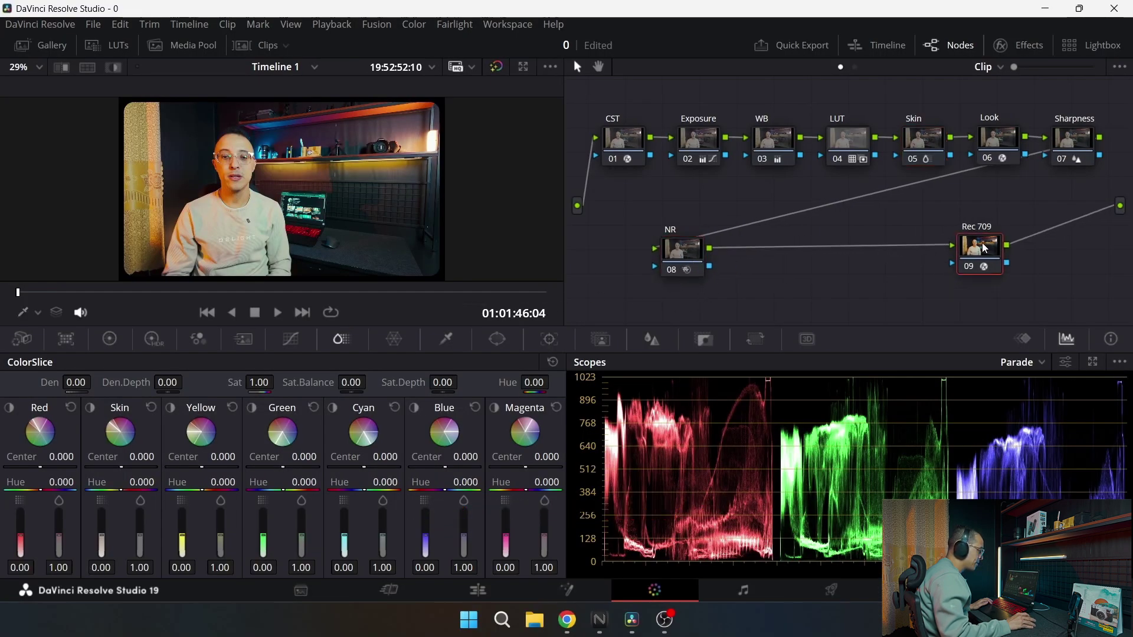
- Copy all nine nodes of the current grade and paste them onto storefront clip 07
{"action": "left_click", "coordinate": [687, 245]}
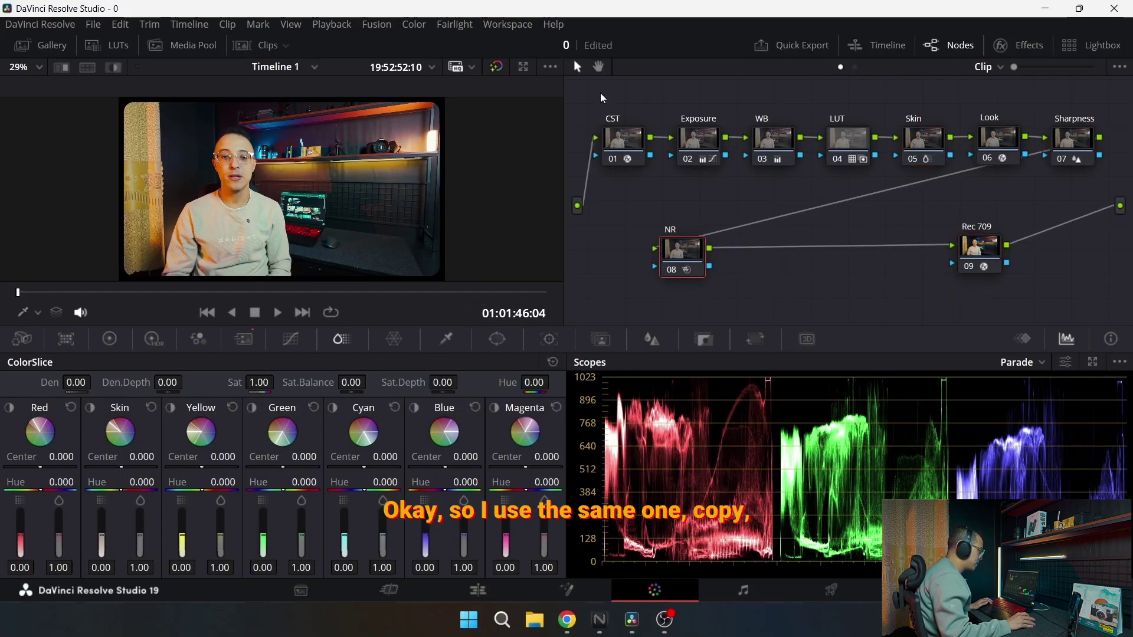
{"action": "left_click_drag", "start_coordinate": [604, 94], "coordinate": [1123, 322]}
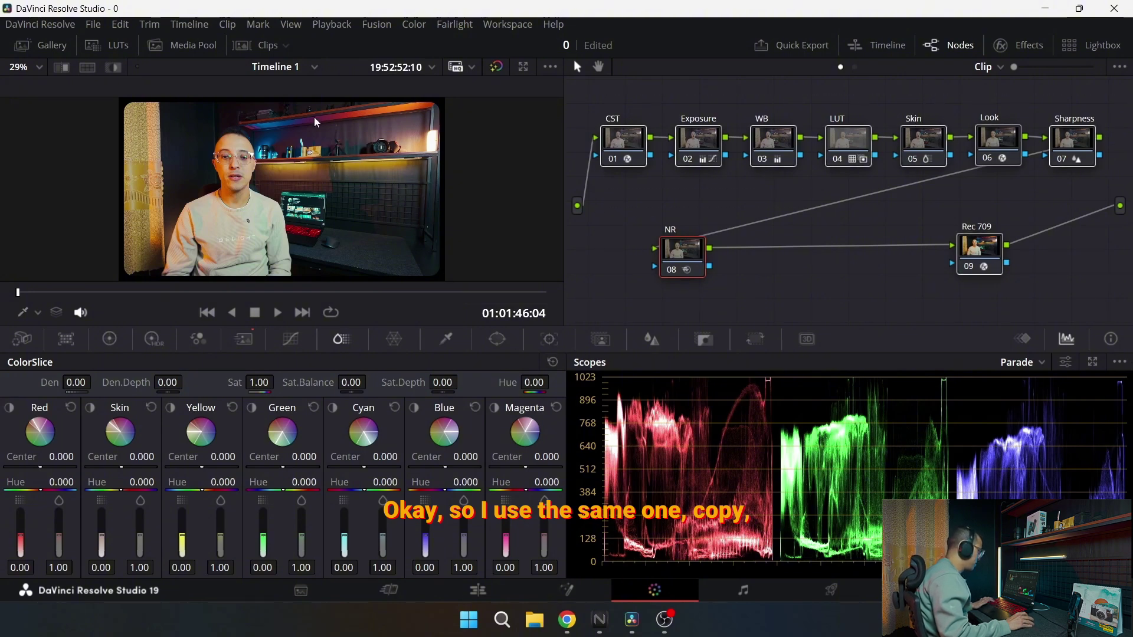
{"action": "left_click", "coordinate": [260, 45]}
{"action": "left_click", "coordinate": [502, 295]}
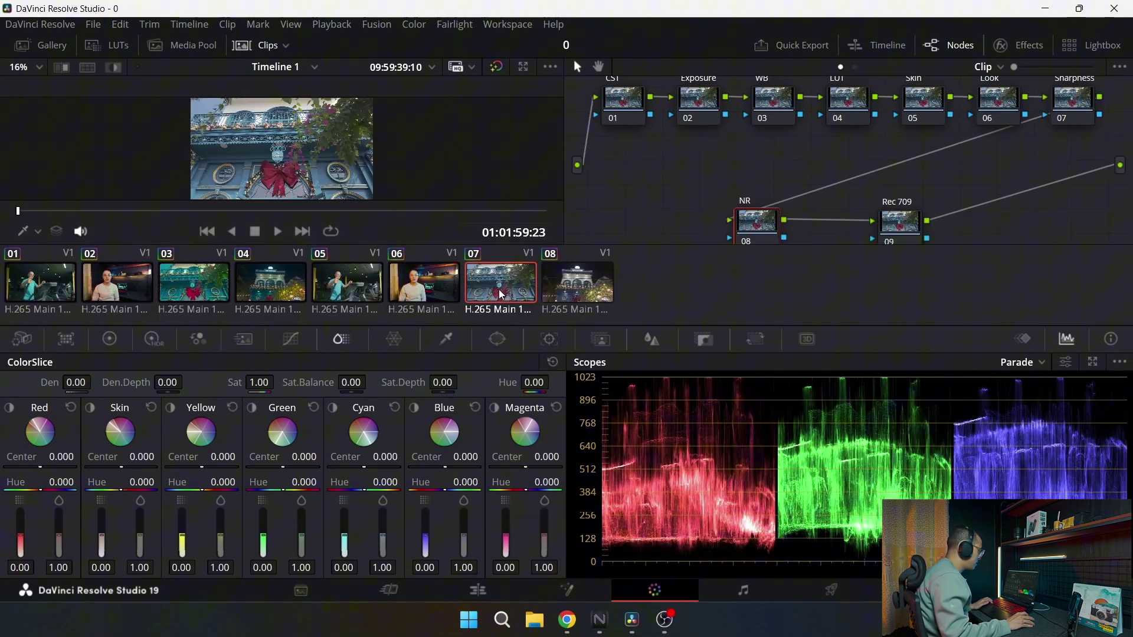
{"action": "key", "text": "ctrl+v"}
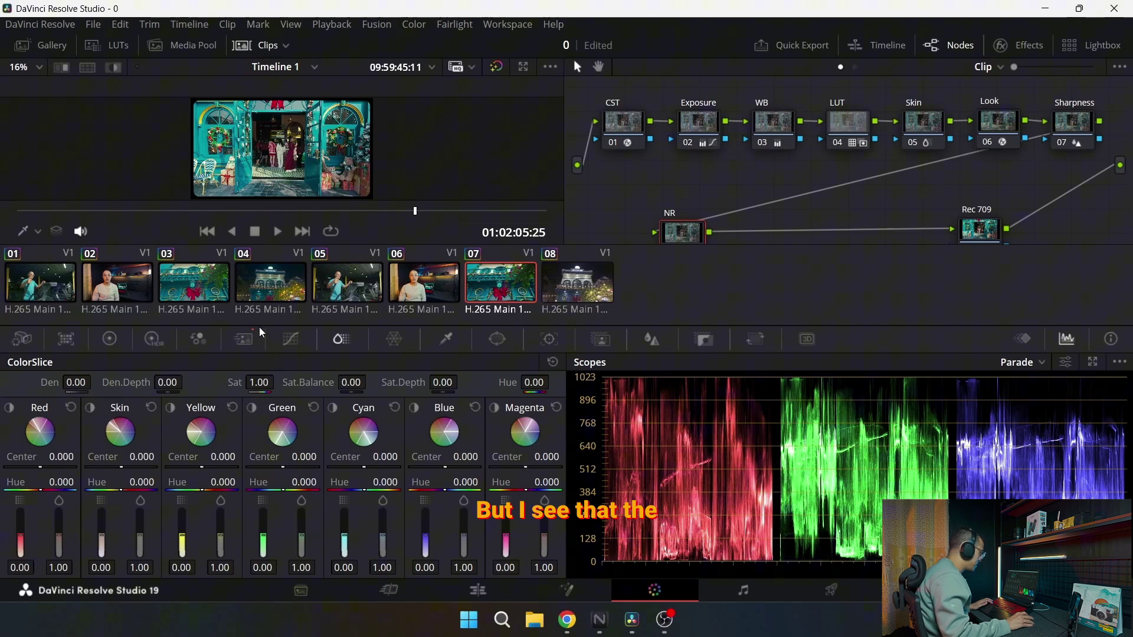
- On clip 07's Exposure node, pull the curve's white point down and ease down the midtone and shadow points
{"action": "left_click", "coordinate": [702, 140]}
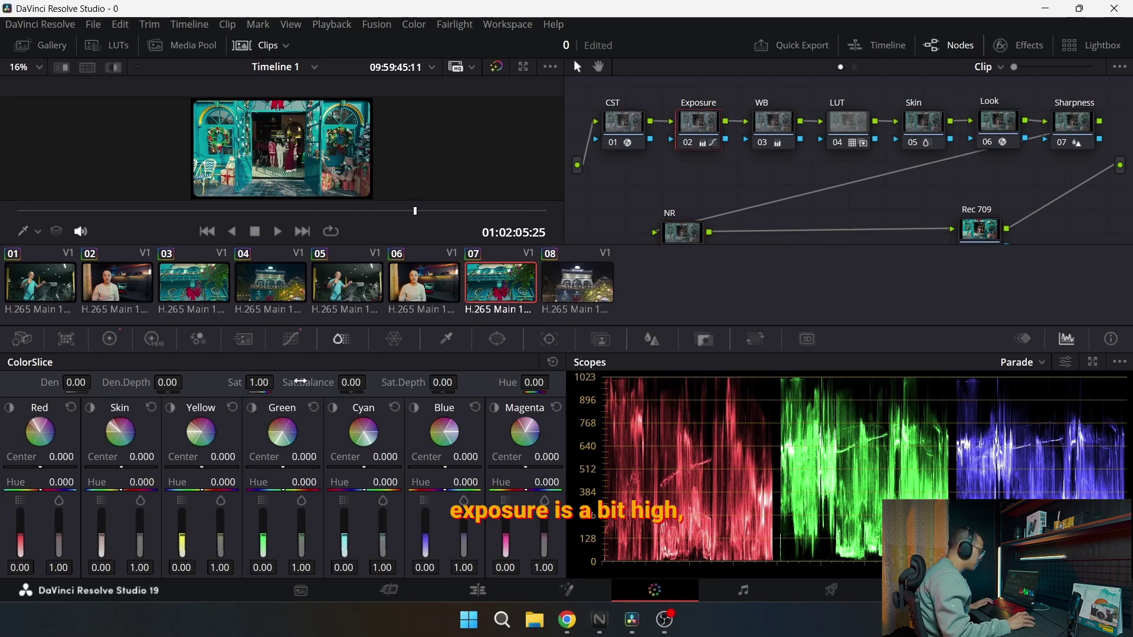
{"action": "left_click", "coordinate": [291, 339]}
{"action": "left_click_drag", "start_coordinate": [368, 390], "coordinate": [373, 416]}
{"action": "left_click_drag", "start_coordinate": [154, 487], "coordinate": [161, 488]}
{"action": "left_click_drag", "start_coordinate": [65, 541], "coordinate": [65, 541]}
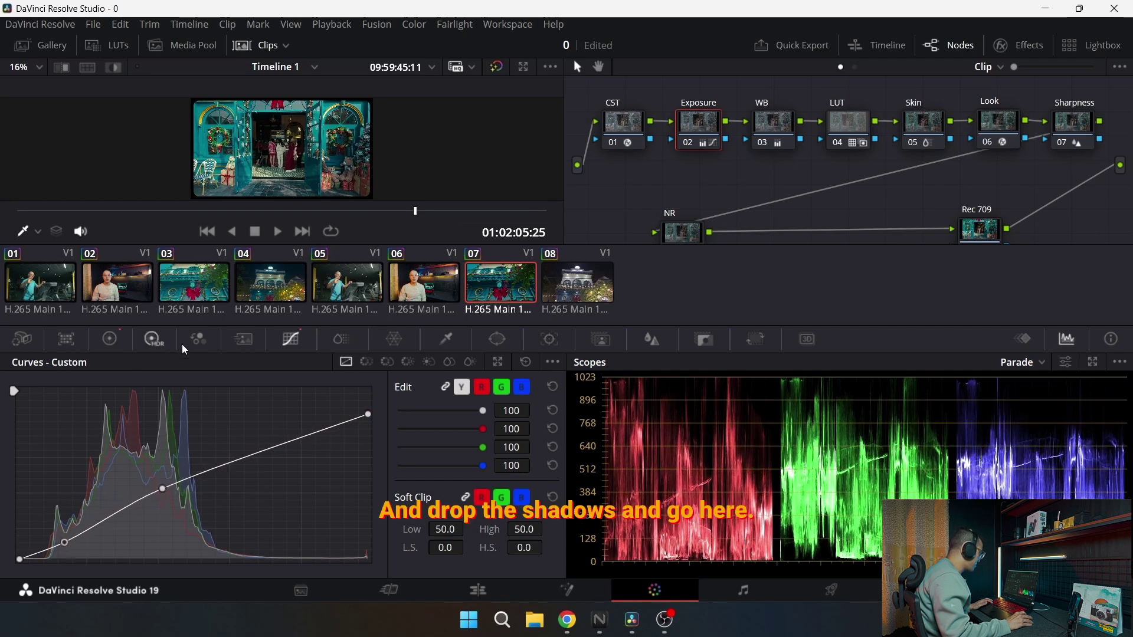
- In Primaries, set Shadows to 10, Highlights to -43.50 and Gamma to 0.01
{"action": "left_click", "coordinate": [110, 339]}
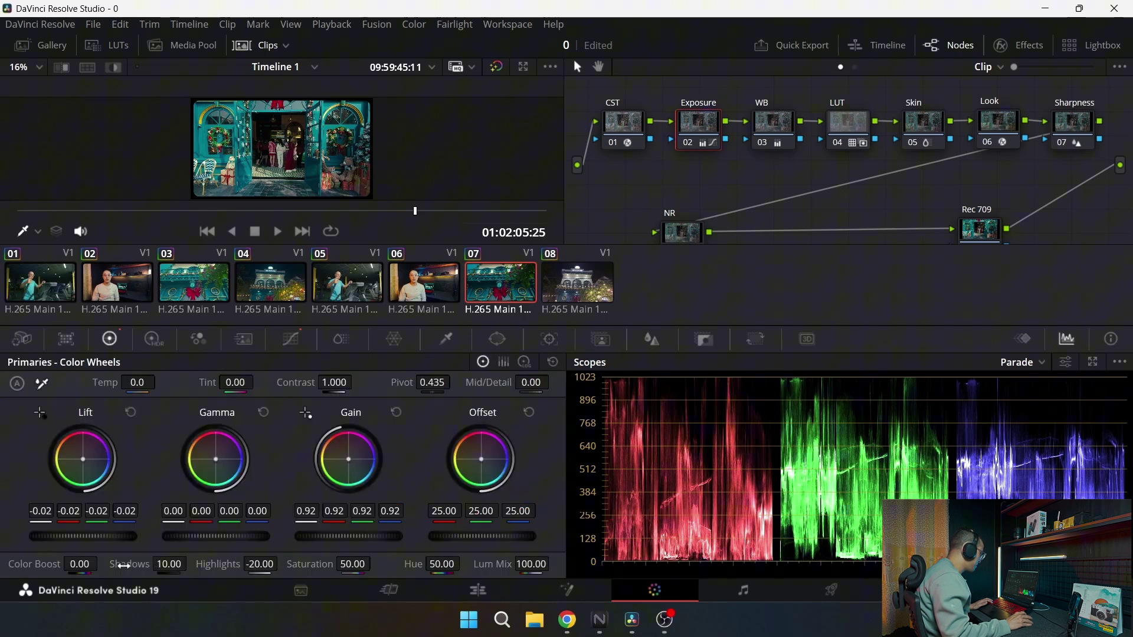
{"action": "double_click", "coordinate": [123, 565]}
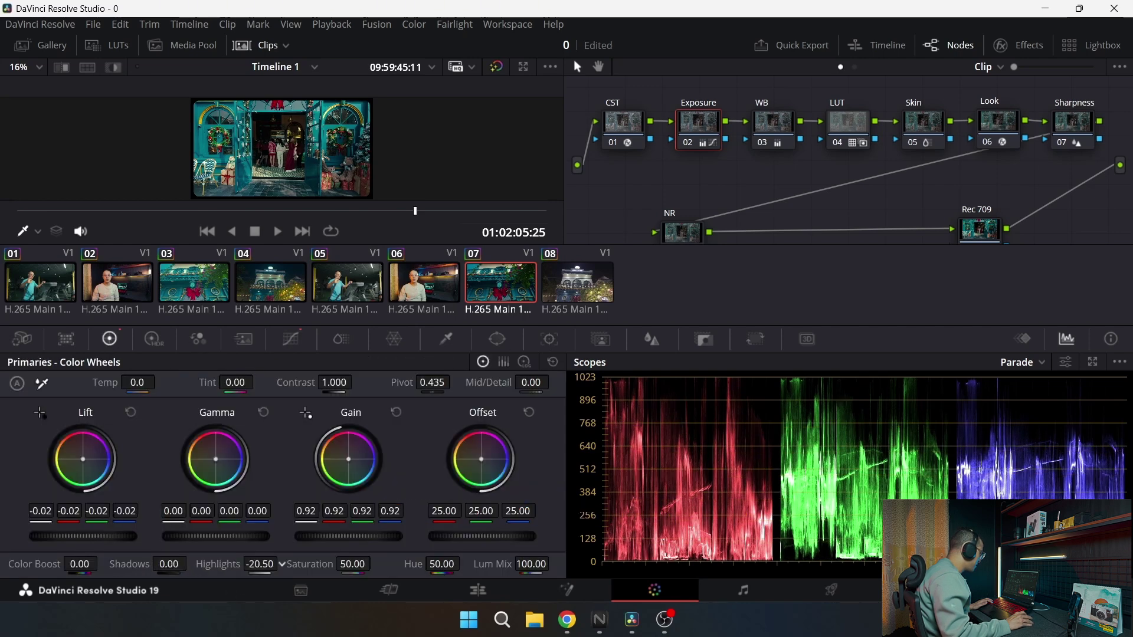
{"action": "left_click_drag", "start_coordinate": [282, 564], "coordinate": [167, 565]}
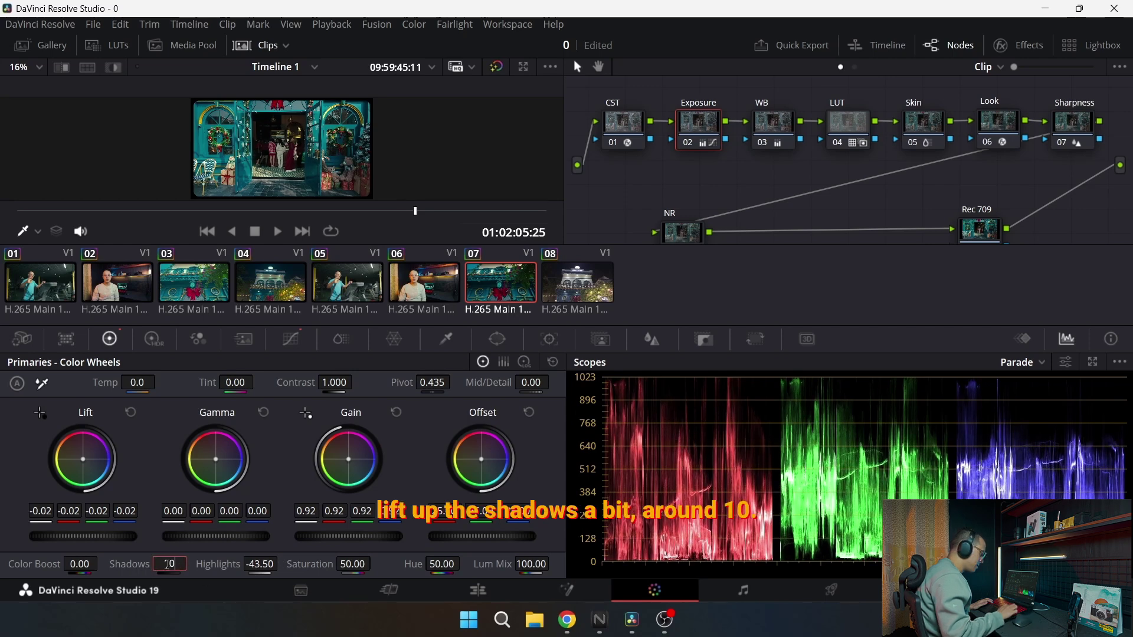
{"action": "key", "text": "Return"}
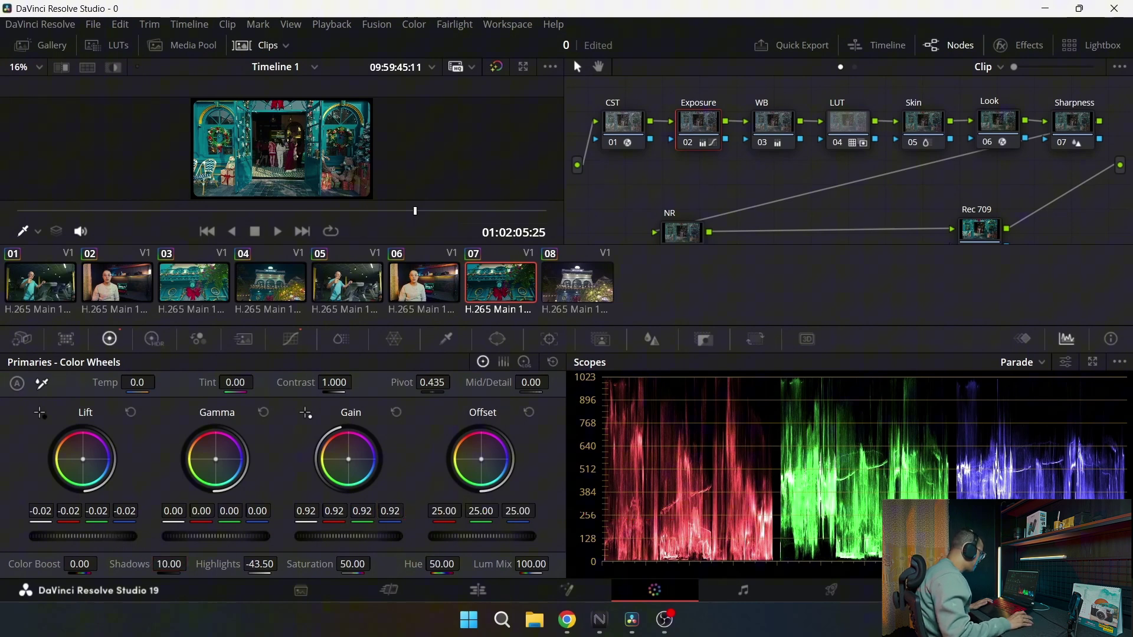
{"action": "left_click_drag", "start_coordinate": [216, 535], "coordinate": [220, 536]}
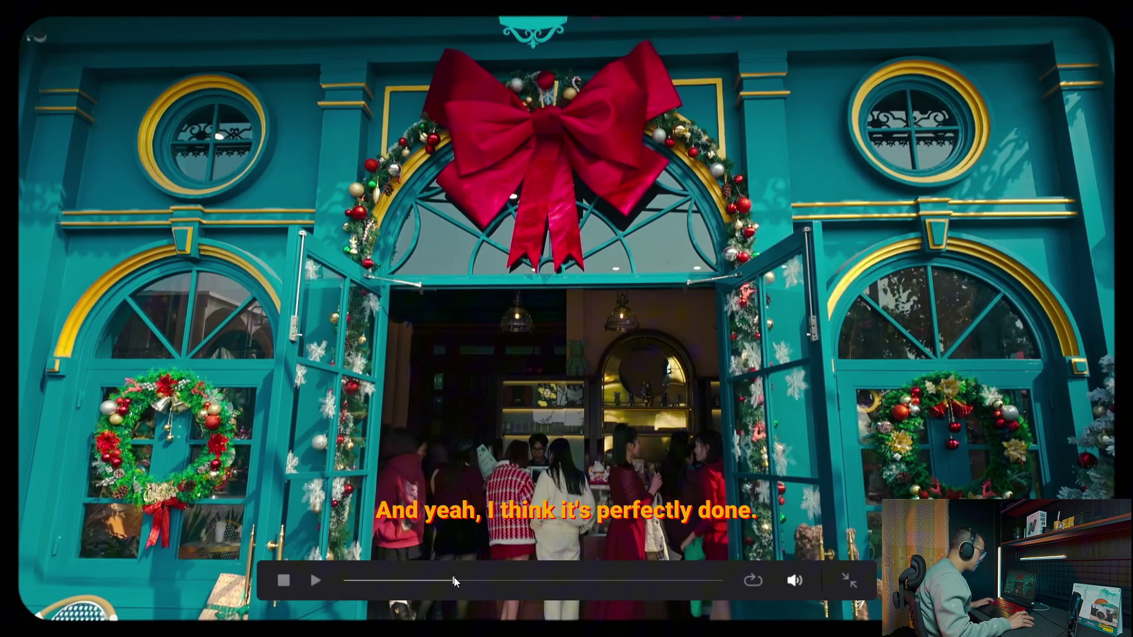
{"action": "key", "text": "ctrl+f"}
- Raise the Look node's Film Look Creator Richness to 2.615
{"action": "left_click", "coordinate": [928, 126]}
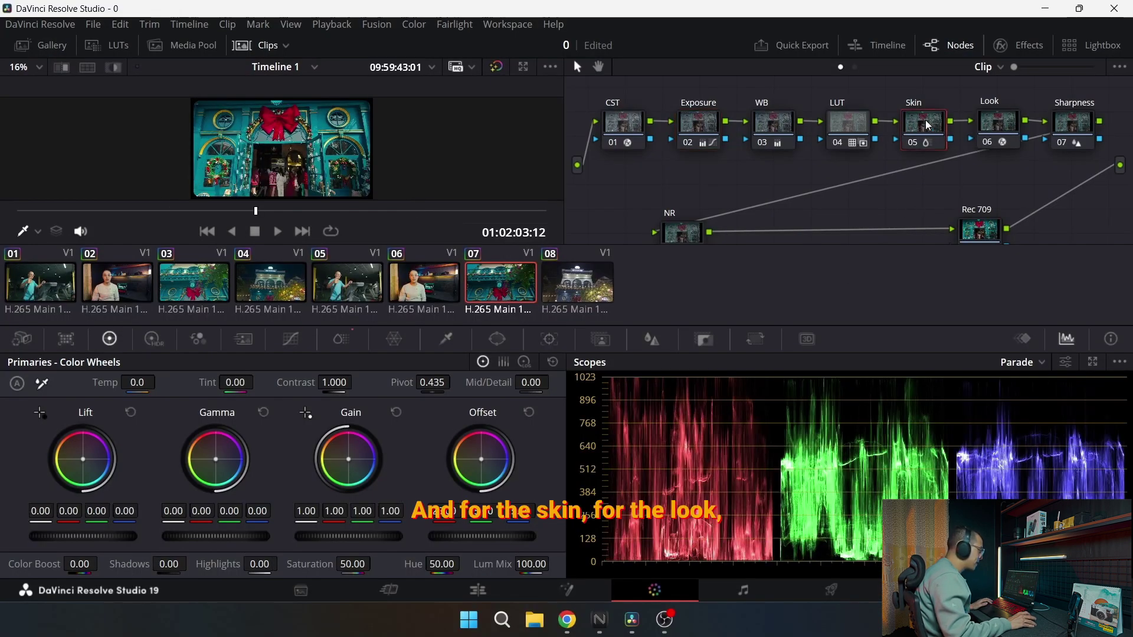
{"action": "left_click", "coordinate": [1015, 135]}
{"action": "left_click", "coordinate": [1045, 48]}
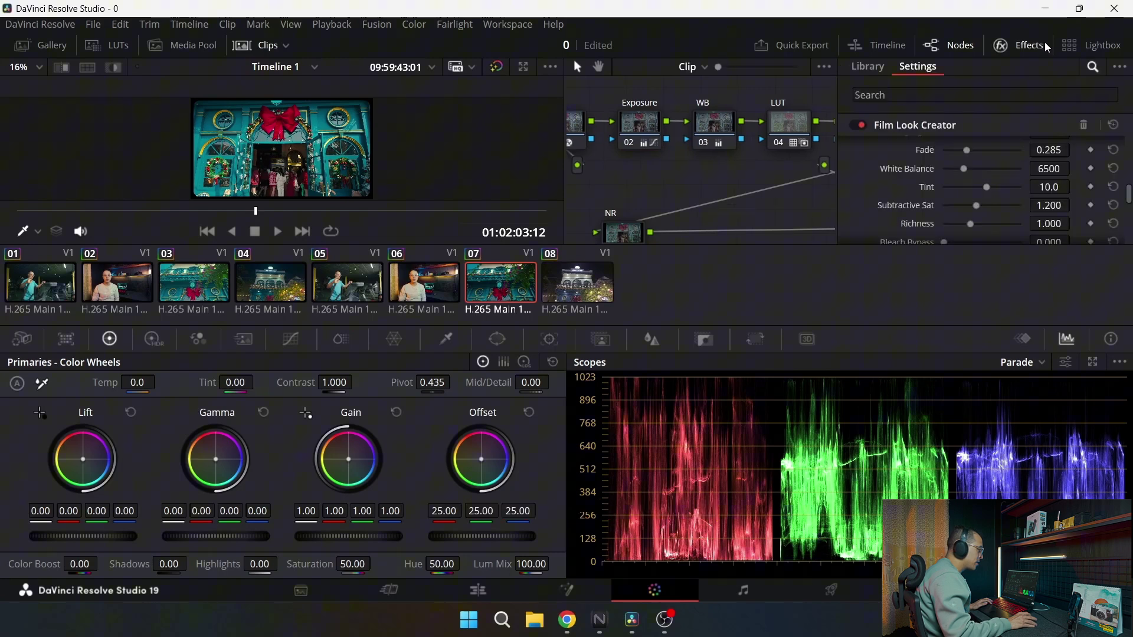
{"action": "left_click_drag", "start_coordinate": [964, 230], "coordinate": [1016, 229]}
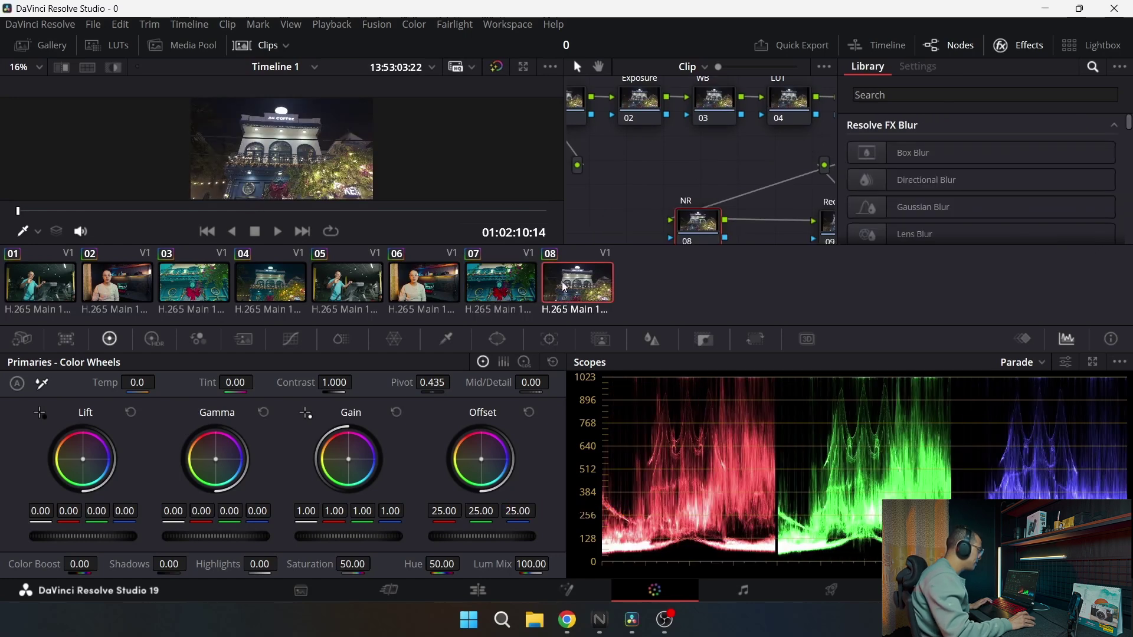
- Apply clip 07's node grade to café clip 08 and preview its interior full screen
{"action": "left_click", "coordinate": [1020, 44]}
{"action": "left_click_drag", "start_coordinate": [588, 94], "coordinate": [1120, 160]}
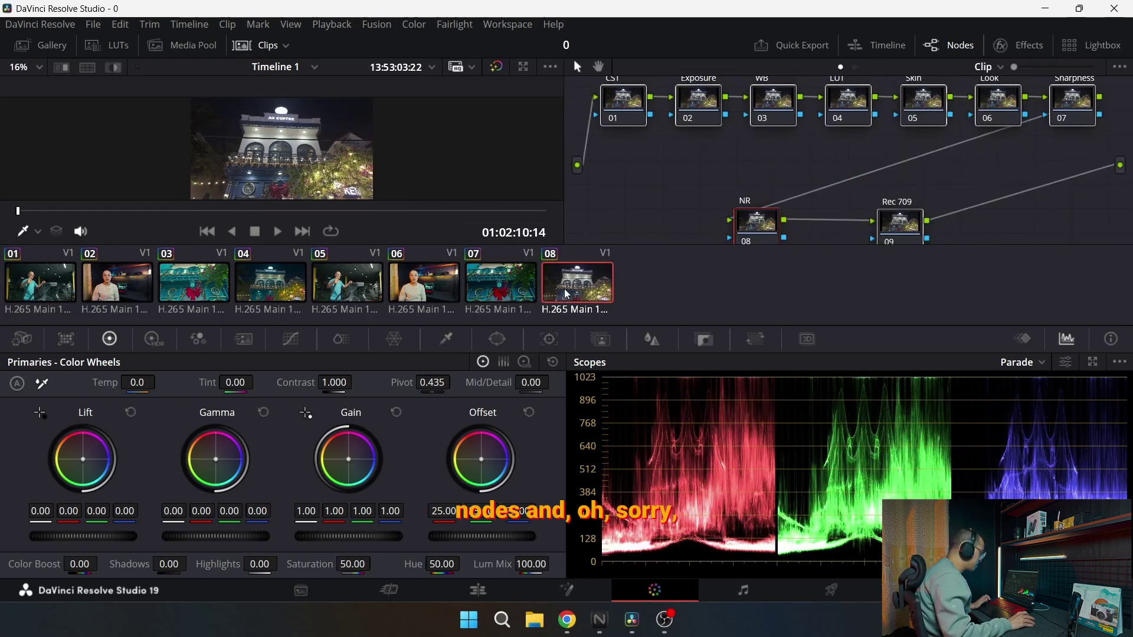
{"action": "left_click", "coordinate": [528, 277]}
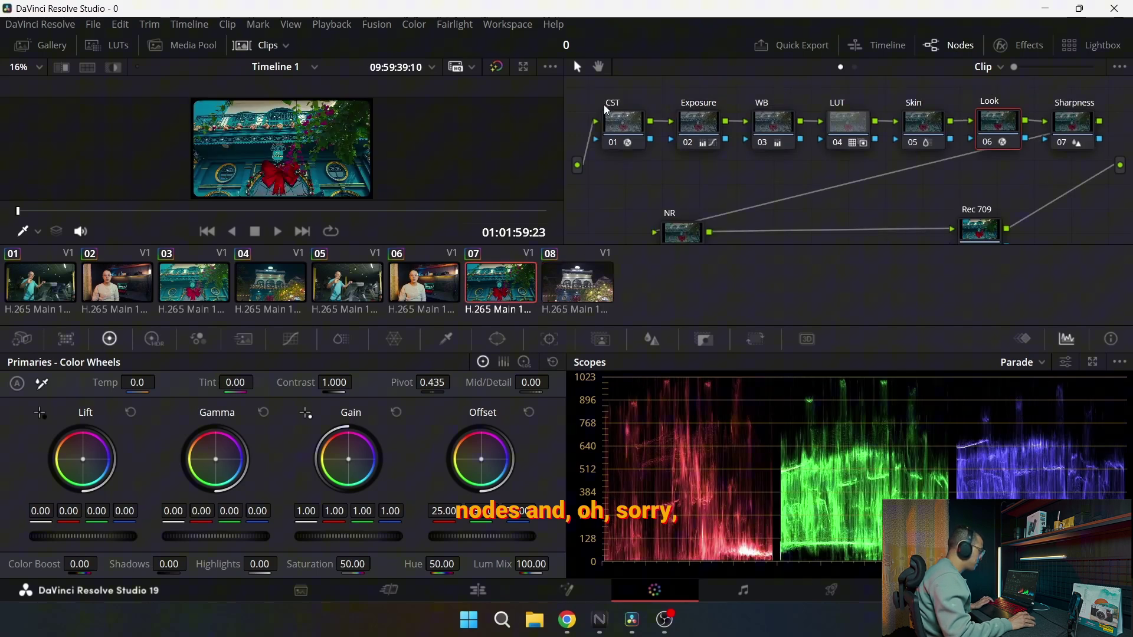
{"action": "key", "text": "Down"}
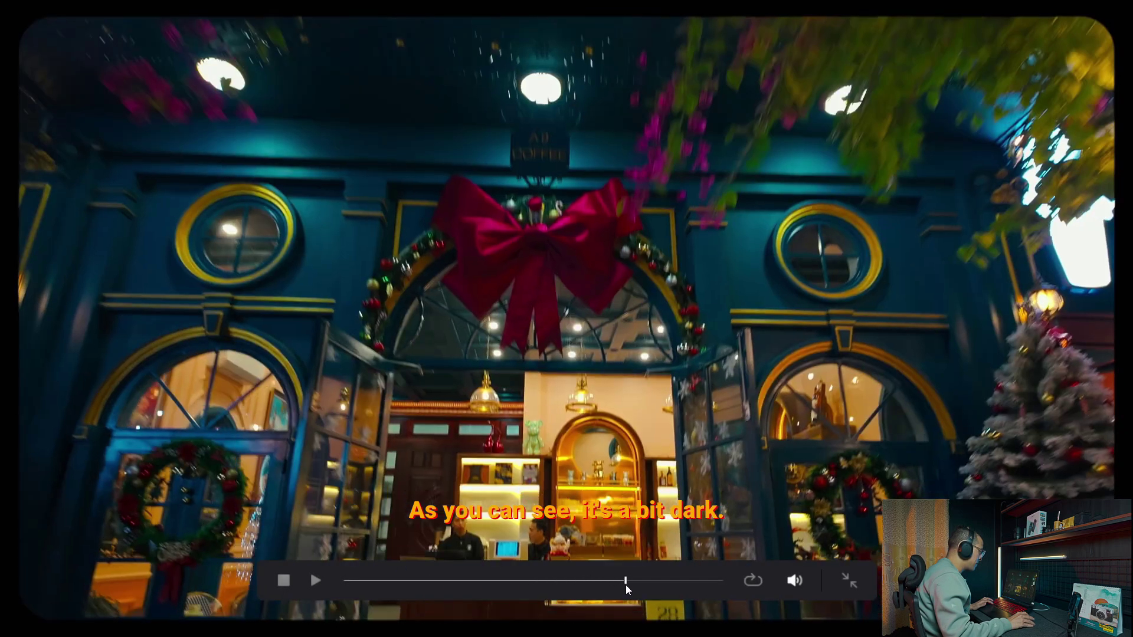
{"action": "left_click", "coordinate": [623, 586]}
{"action": "key", "text": "Escape"}
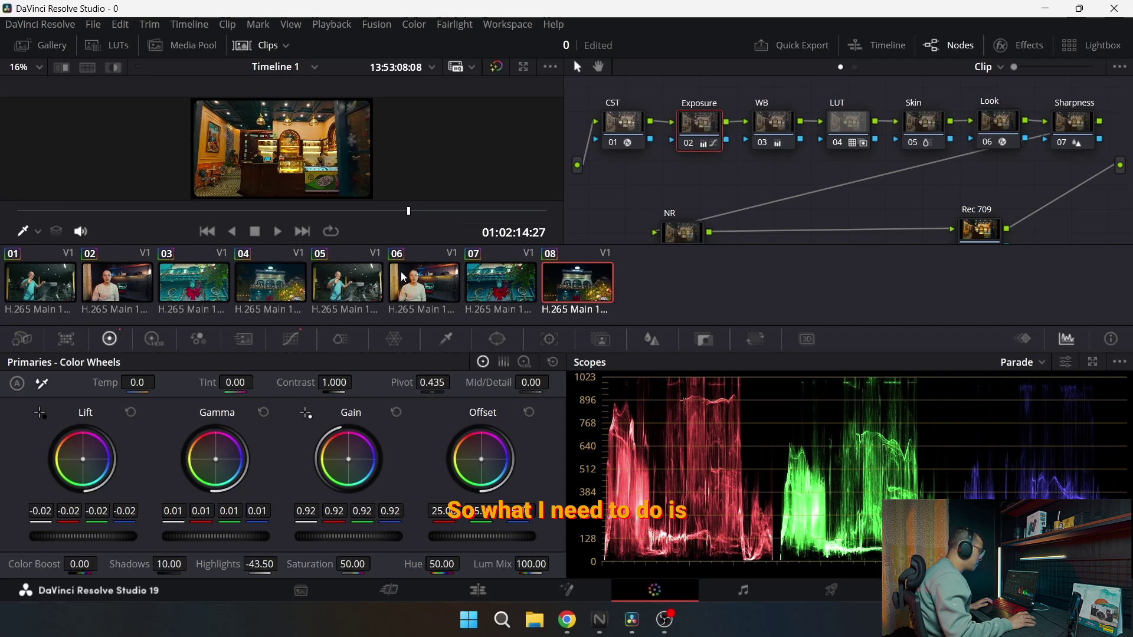
- On clip 08's curve, lift the midtones and pull the white point down slightly
{"action": "left_click", "coordinate": [294, 336]}
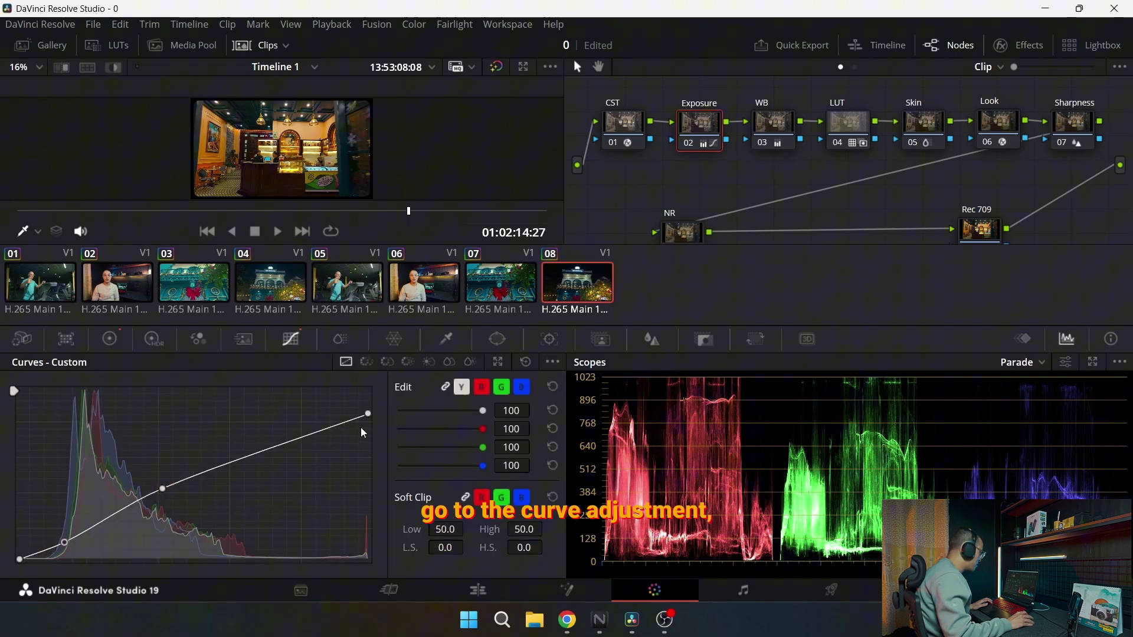
{"action": "left_click_drag", "start_coordinate": [66, 548], "coordinate": [62, 545]}
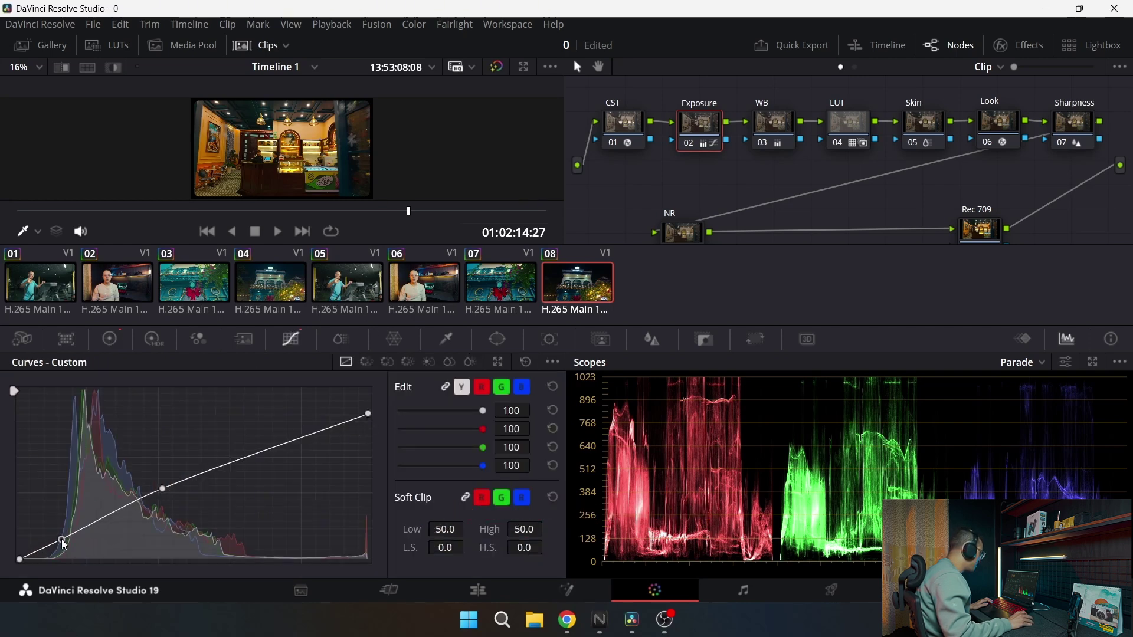
{"action": "left_click_drag", "start_coordinate": [163, 489], "coordinate": [161, 485]}
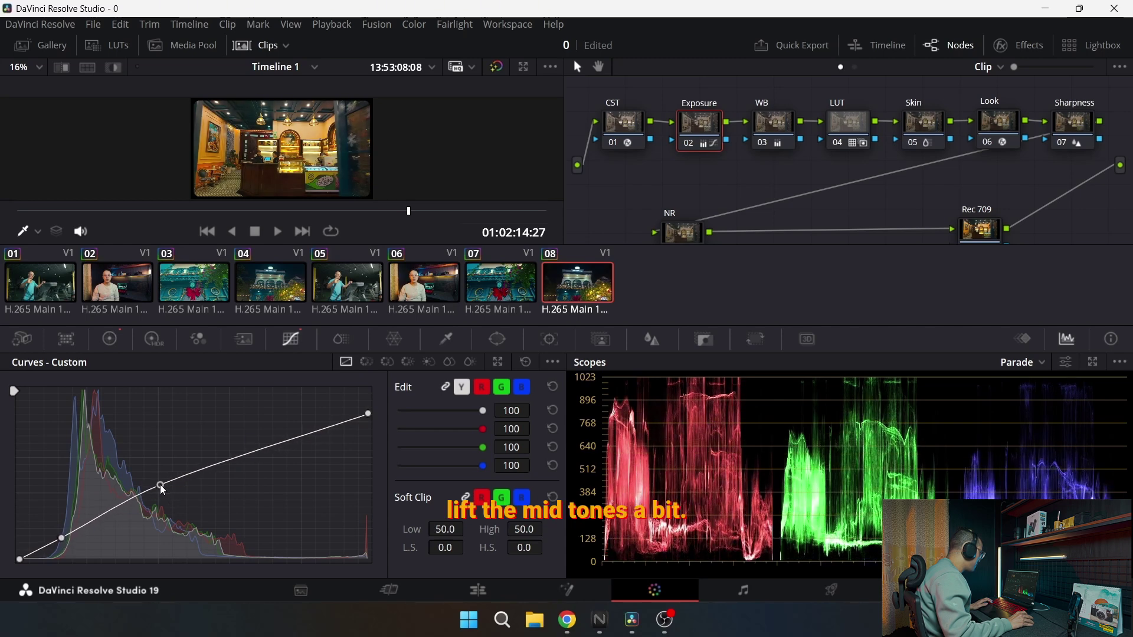
{"action": "left_click_drag", "start_coordinate": [372, 419], "coordinate": [372, 423]}
{"action": "left_click_drag", "start_coordinate": [64, 541], "coordinate": [68, 540]}
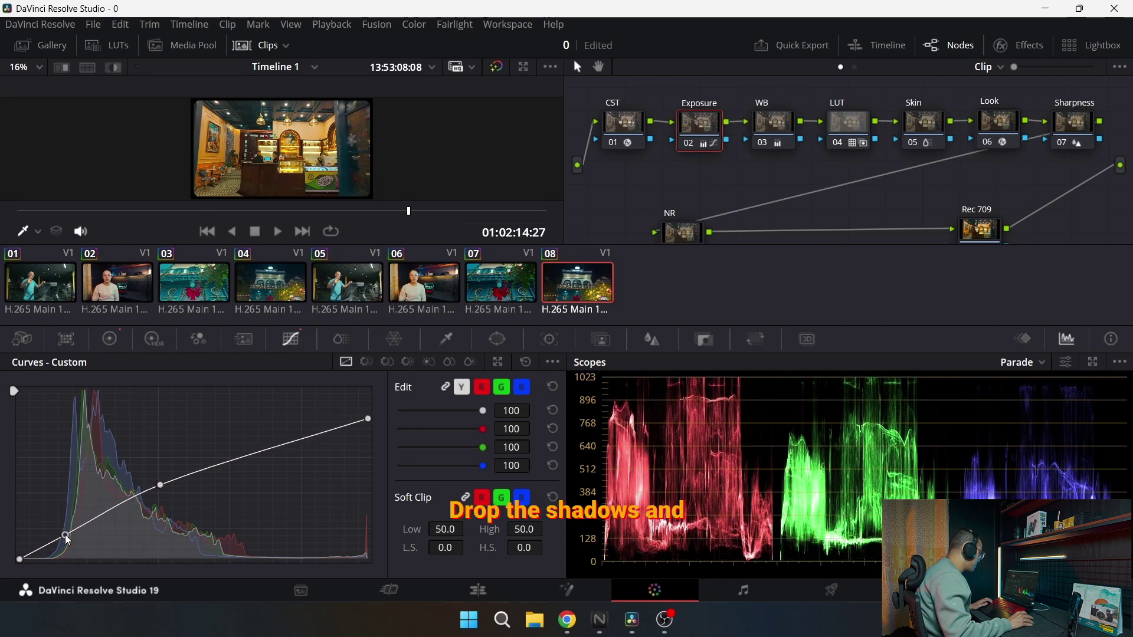
- In Primaries, set Shadows to 25, lower Gain to 0.89 and enter -50 for Highlights
{"action": "left_click", "coordinate": [110, 340]}
{"action": "left_click_drag", "start_coordinate": [169, 563], "coordinate": [139, 570]}
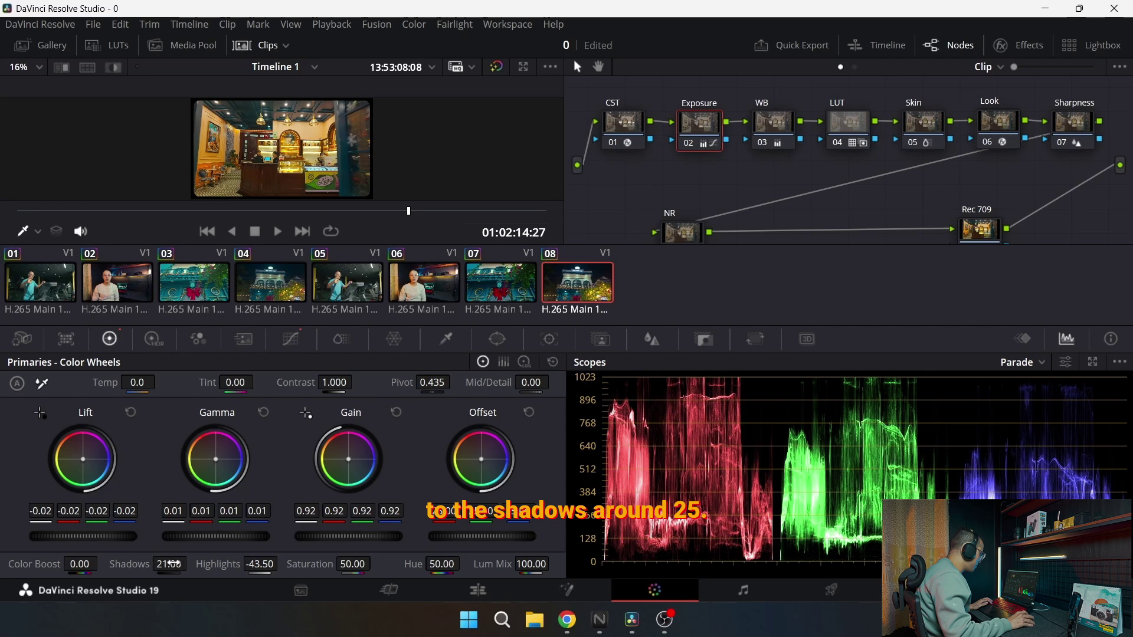
{"action": "left_click", "coordinate": [171, 564]}
{"action": "type", "text": "25"}
{"action": "key", "text": "Return"}
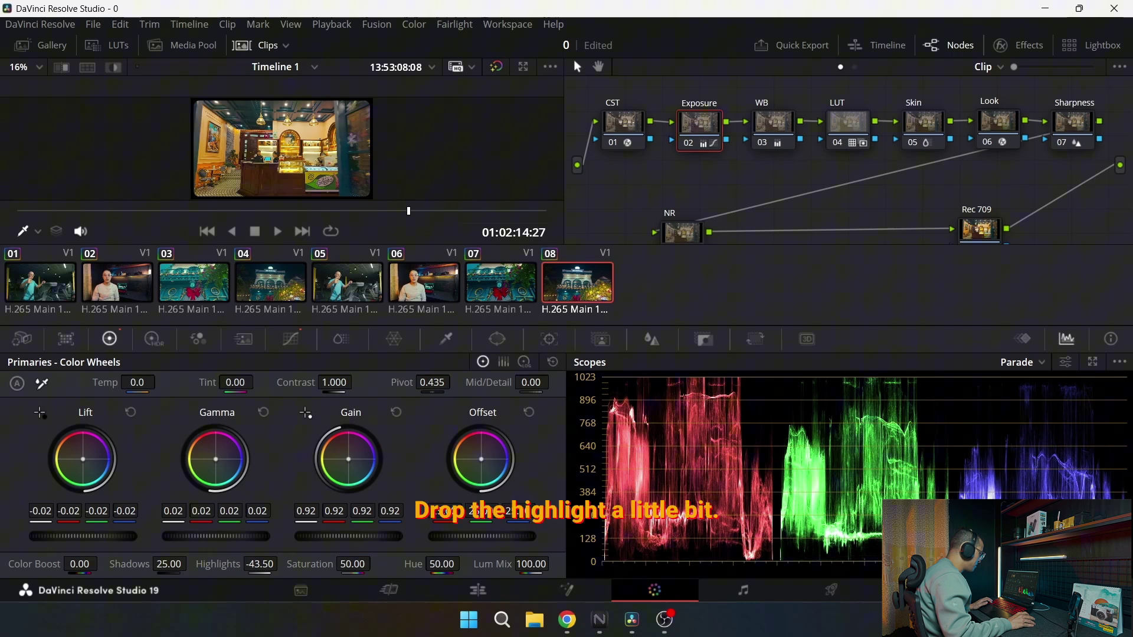
{"action": "left_click_drag", "start_coordinate": [348, 536], "coordinate": [338, 535]}
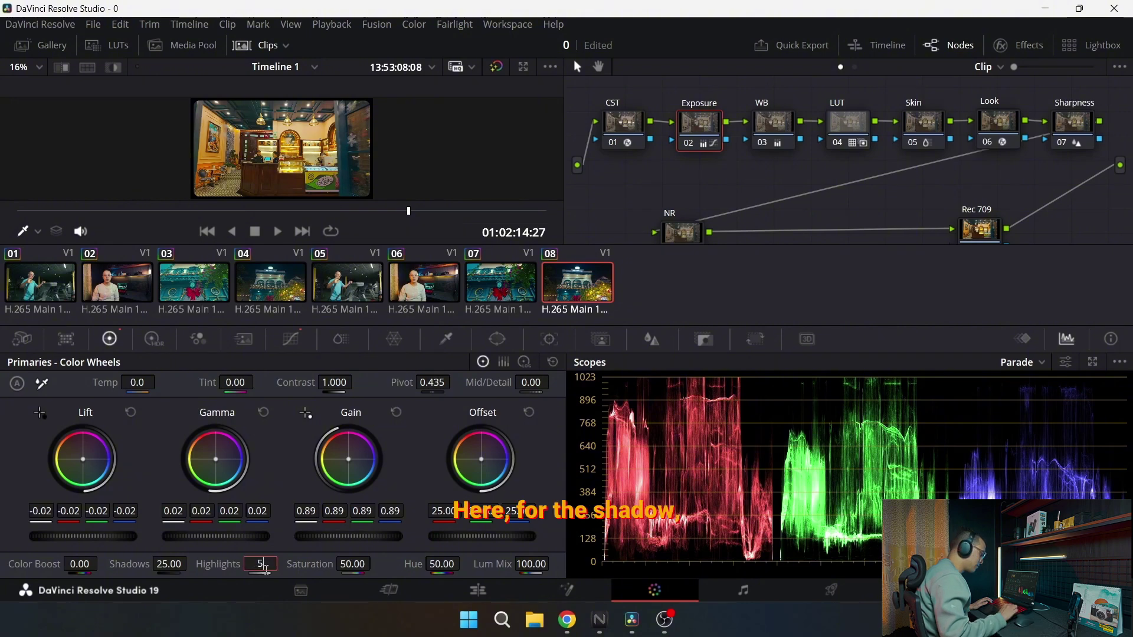
{"action": "double_click", "coordinate": [263, 565]}
{"action": "type", "text": "-50.00"}
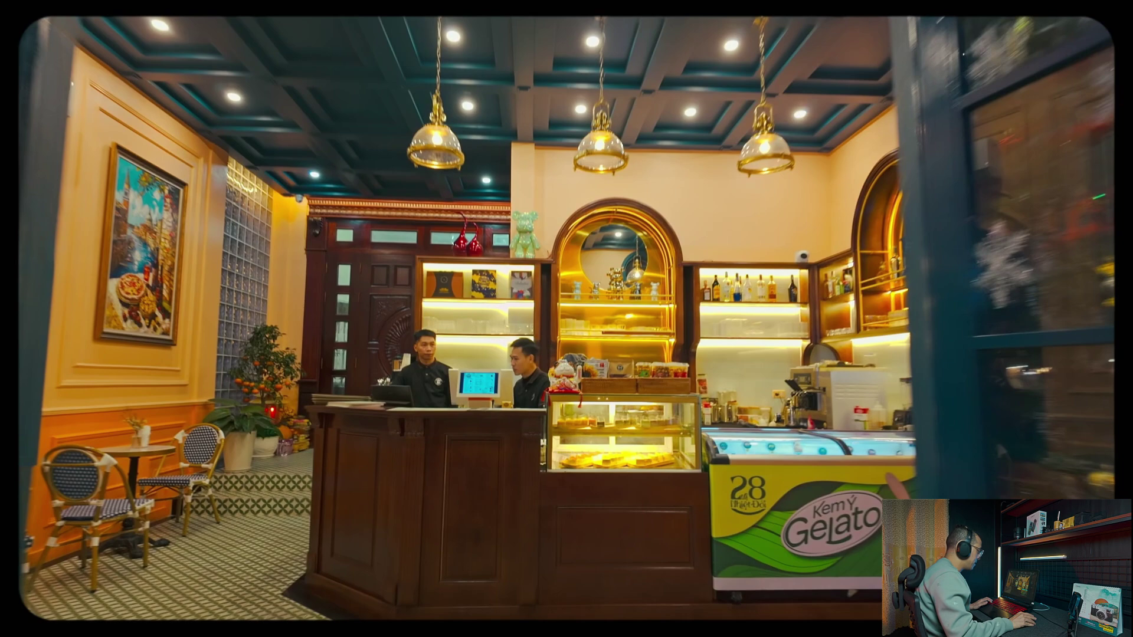
- Go to the Edit page and place the playhead on the talking-head clip
{"action": "mouse_move", "coordinate": [492, 551]}
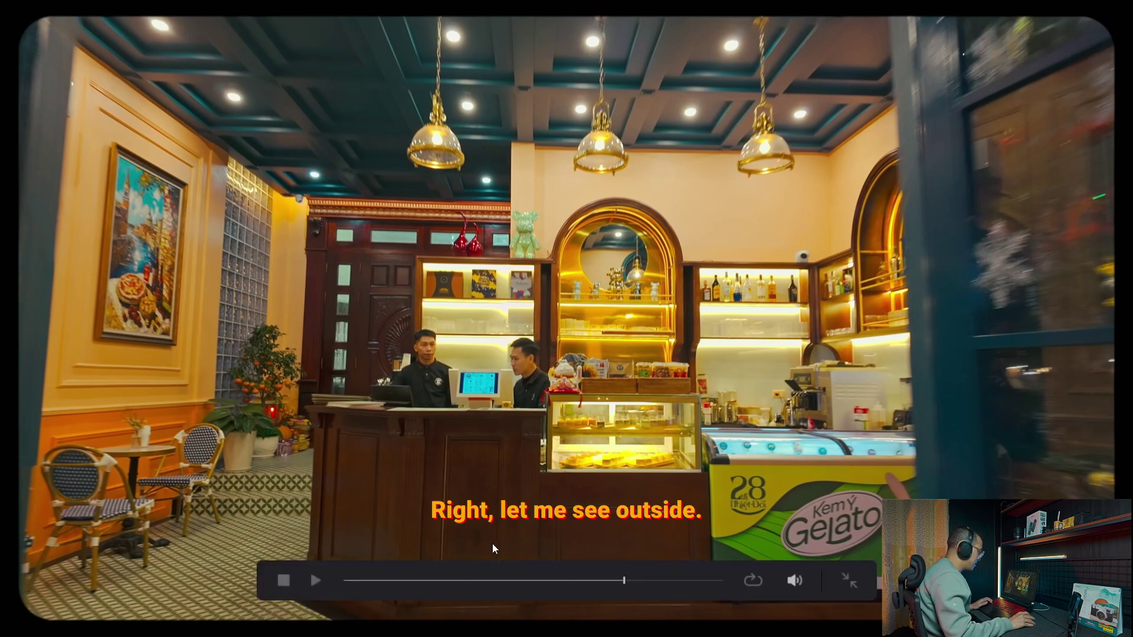
{"action": "left_click", "coordinate": [397, 580]}
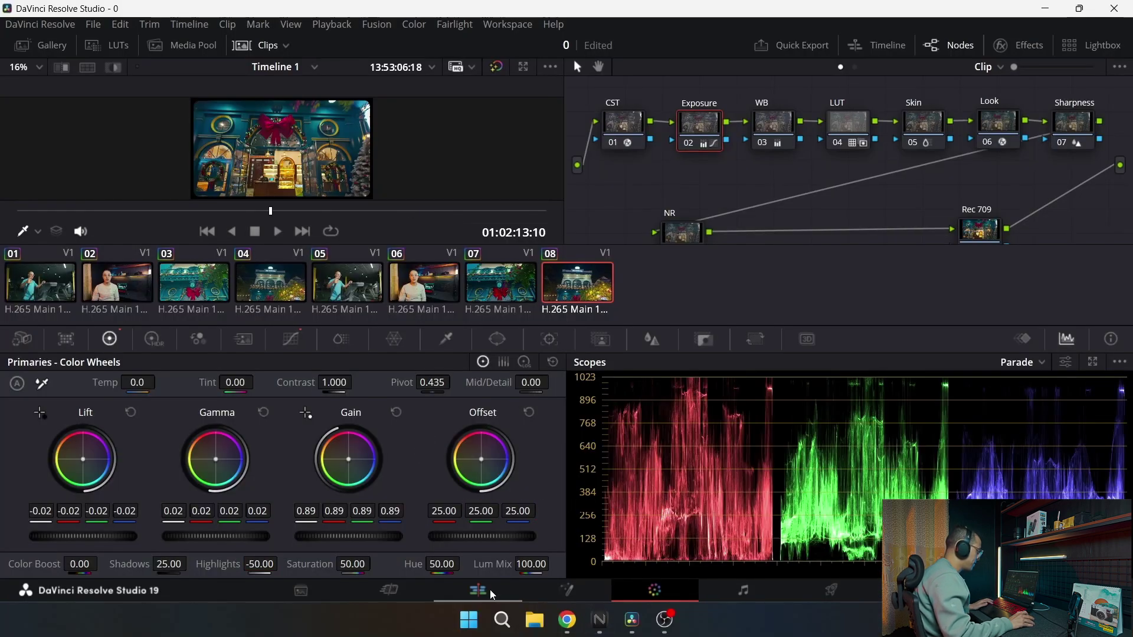
{"action": "left_click", "coordinate": [490, 590]}
{"action": "left_click_drag", "start_coordinate": [728, 362], "coordinate": [674, 390]}
{"action": "left_click", "coordinate": [683, 450]}
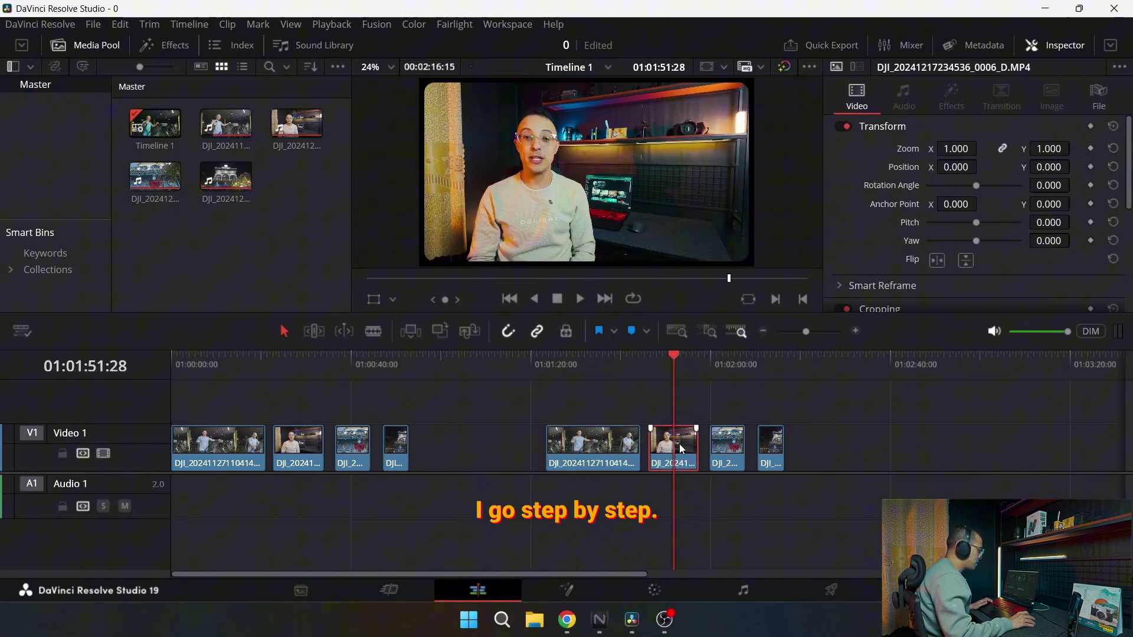
{"action": "left_click", "coordinate": [722, 367]}
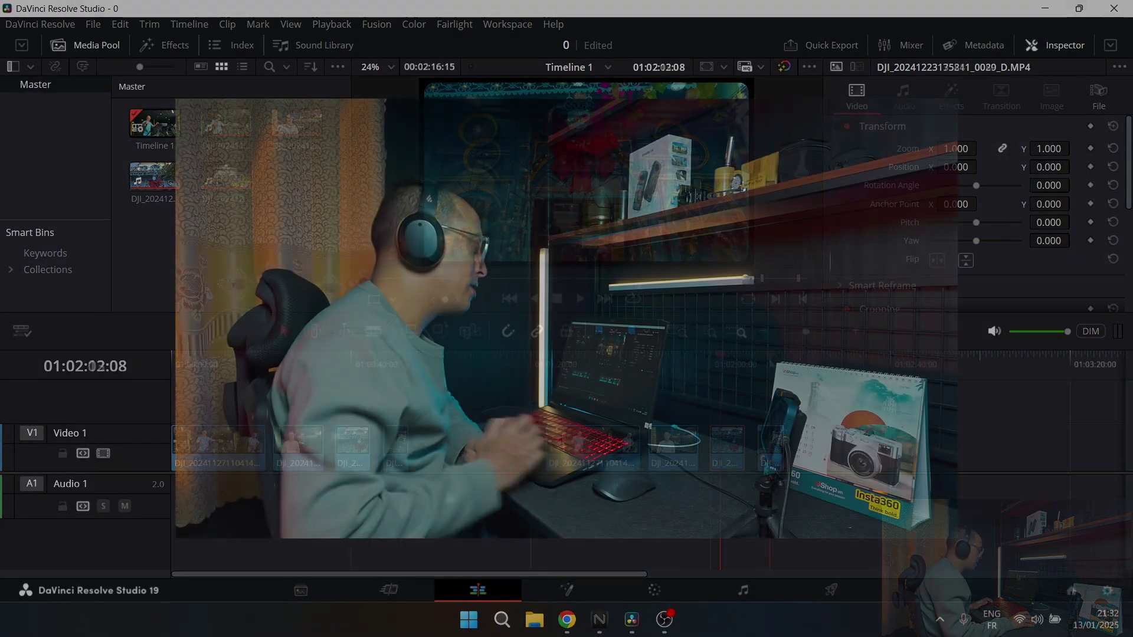